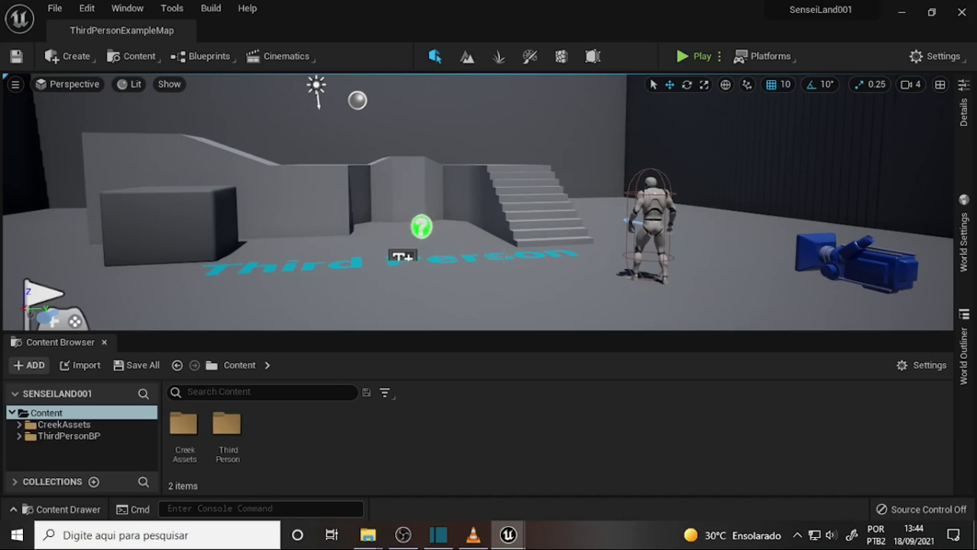
Minimize the SenseiLand001 editor and switch to the Tricy_Legomoto3 window from the taskbar
click(902, 17)
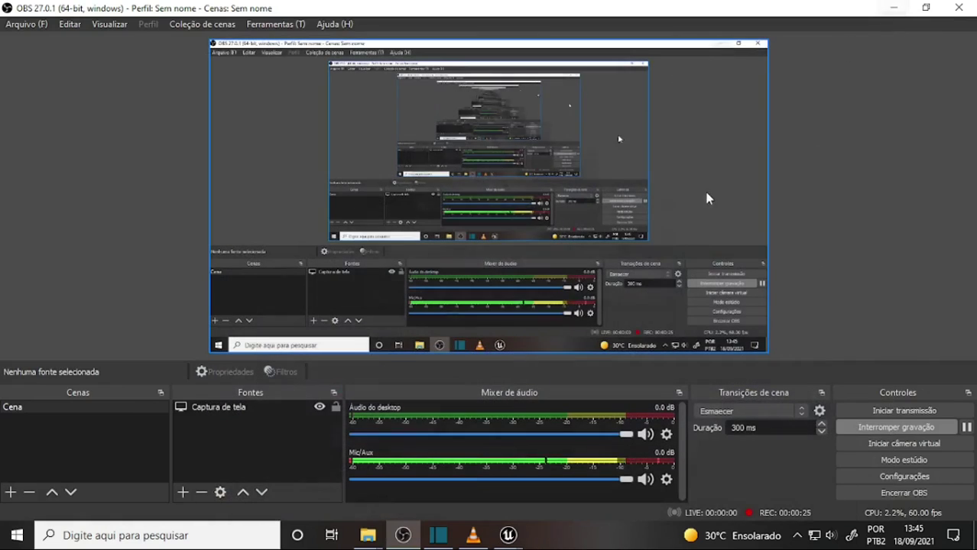
click(506, 535)
click(584, 505)
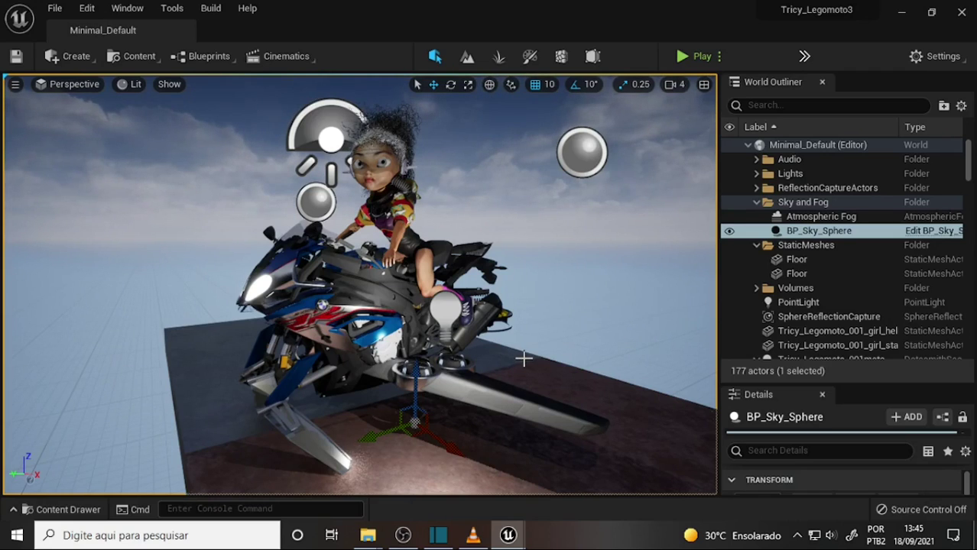
Orbit, pan and zoom the viewport to inspect the rider and motorcycle from several angles
right_drag(523, 359, 524, 358)
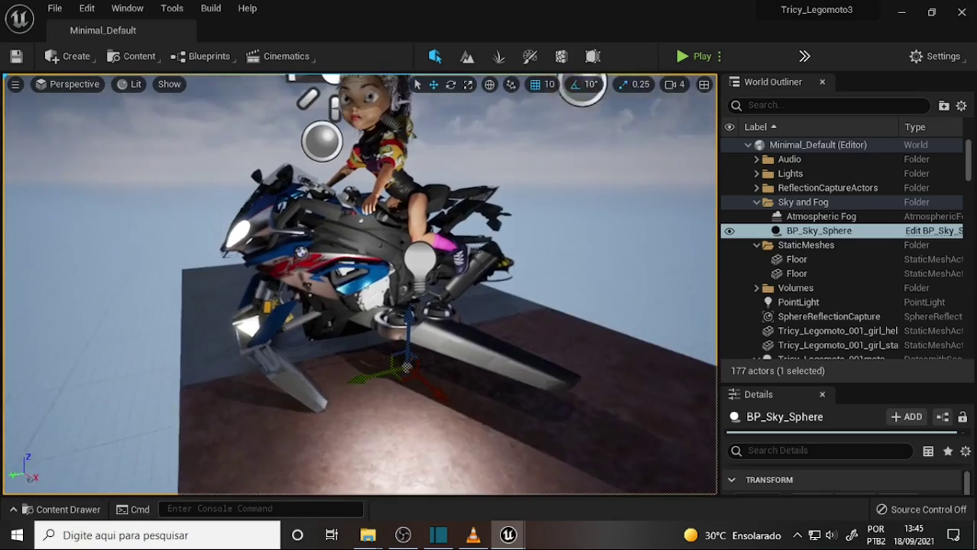
right_drag(530, 349, 515, 340)
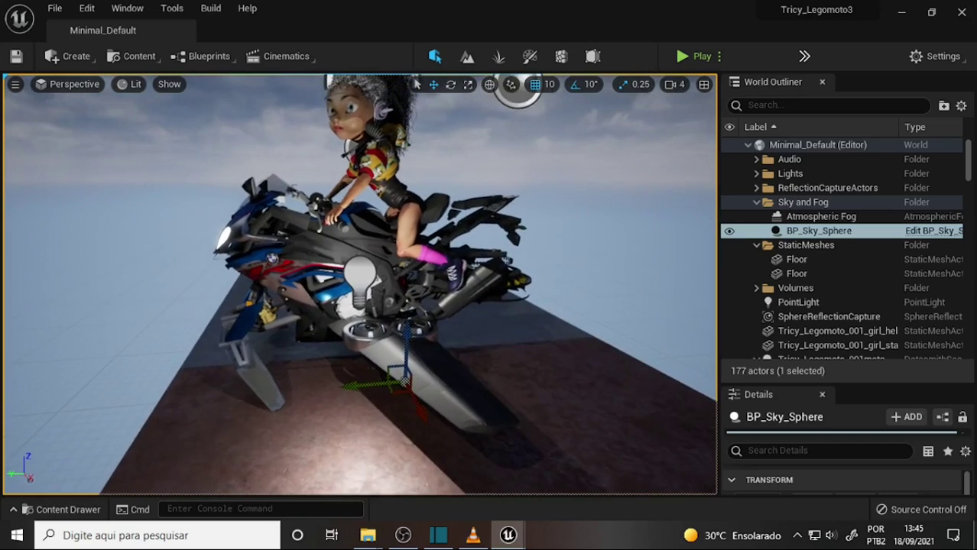
mouse_move(513, 268)
right_down()
mouse_move(484, 291)
mouse_move(432, 188)
right_up()
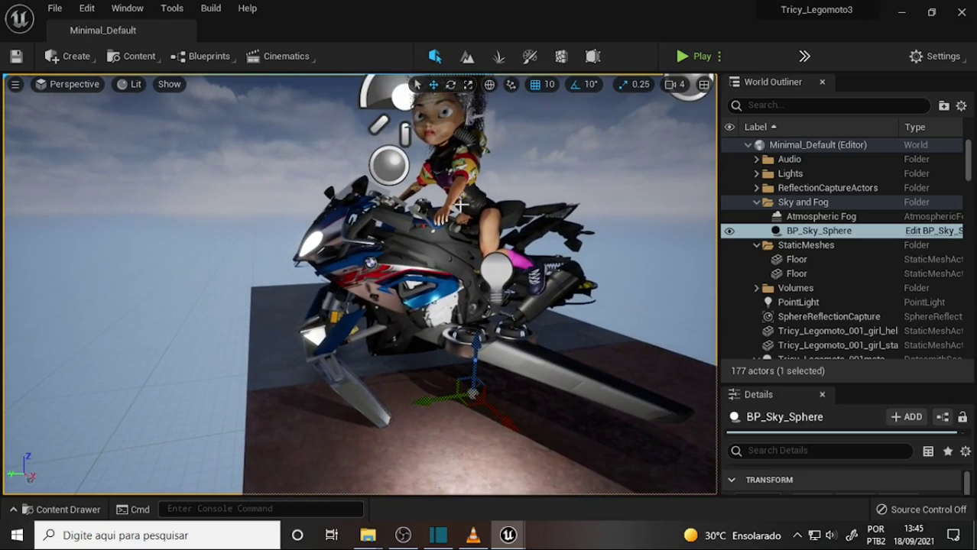
right_drag(483, 290, 483, 290)
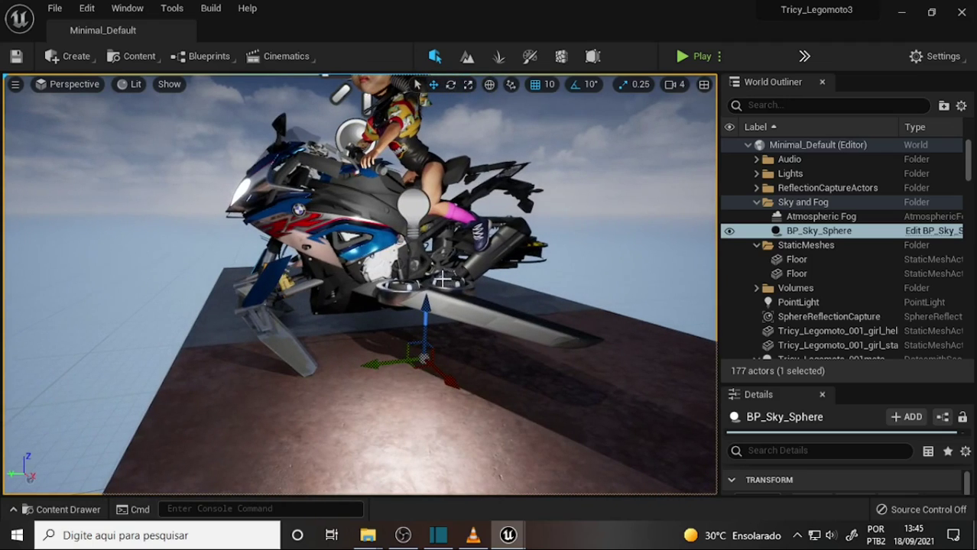
right_drag(566, 256, 567, 257)
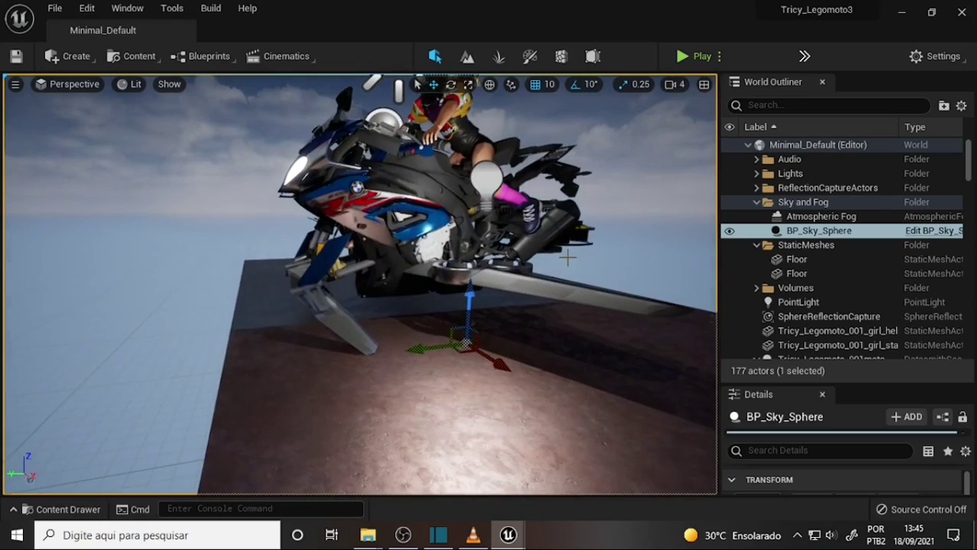
right_drag(567, 257, 547, 263)
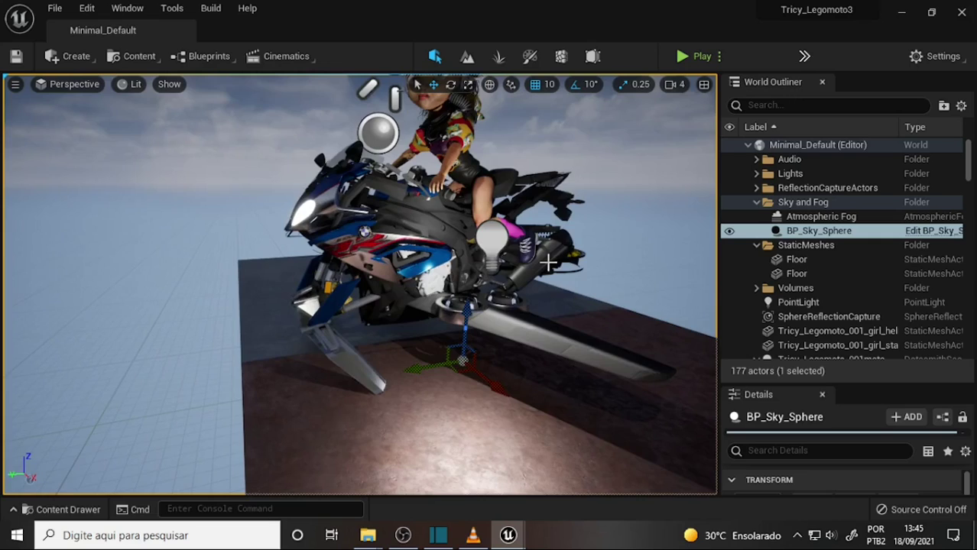
Toggle game view with G, fly close to the rider, and open the Content Drawer
scroll(547, 263, down, 5)
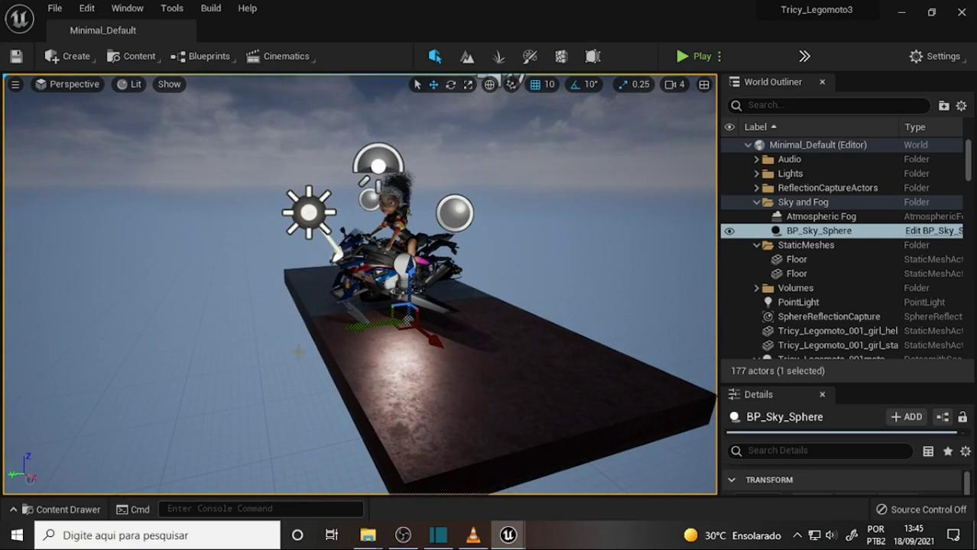
right_drag(592, 135, 568, 138)
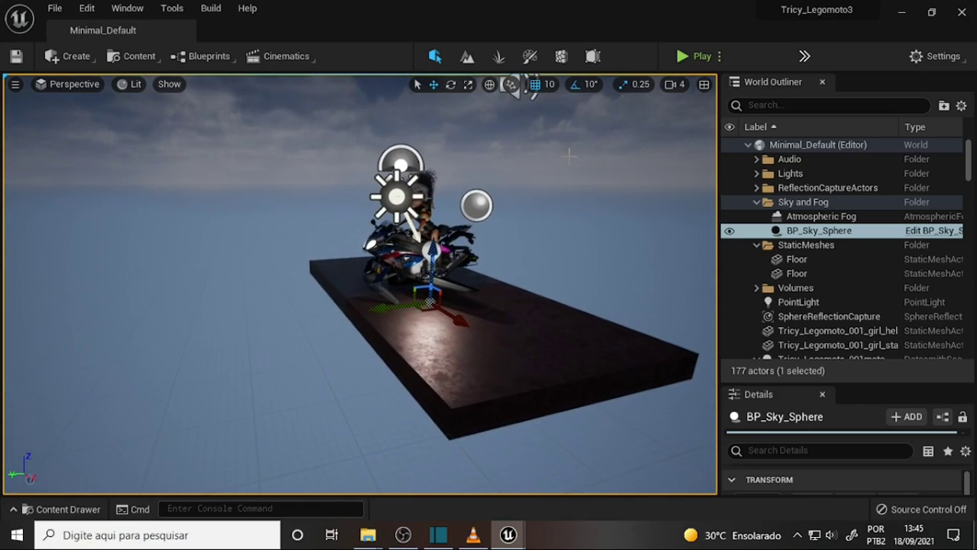
key(g)
mouse_move(568, 155)
right_down()
mouse_move(551, 176)
mouse_move(581, 180)
right_up()
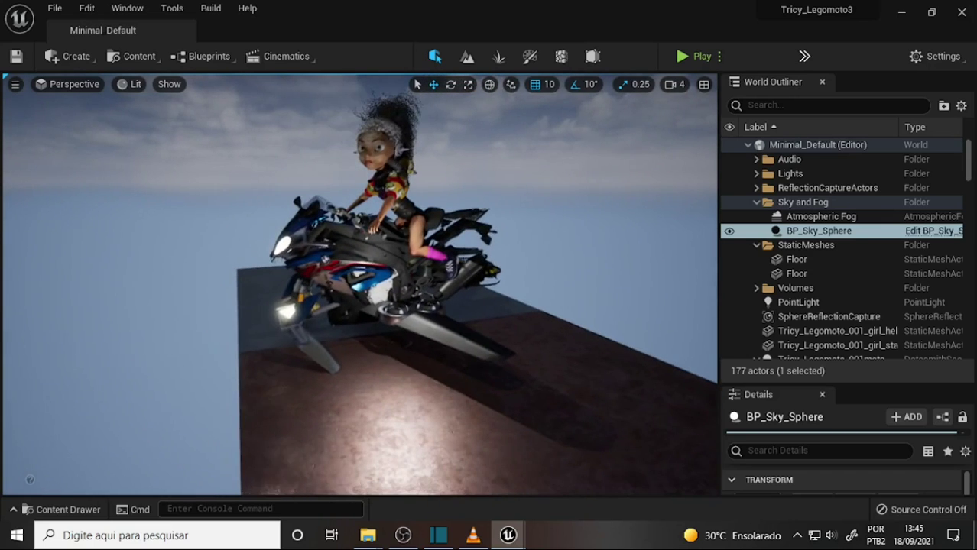
click(62, 510)
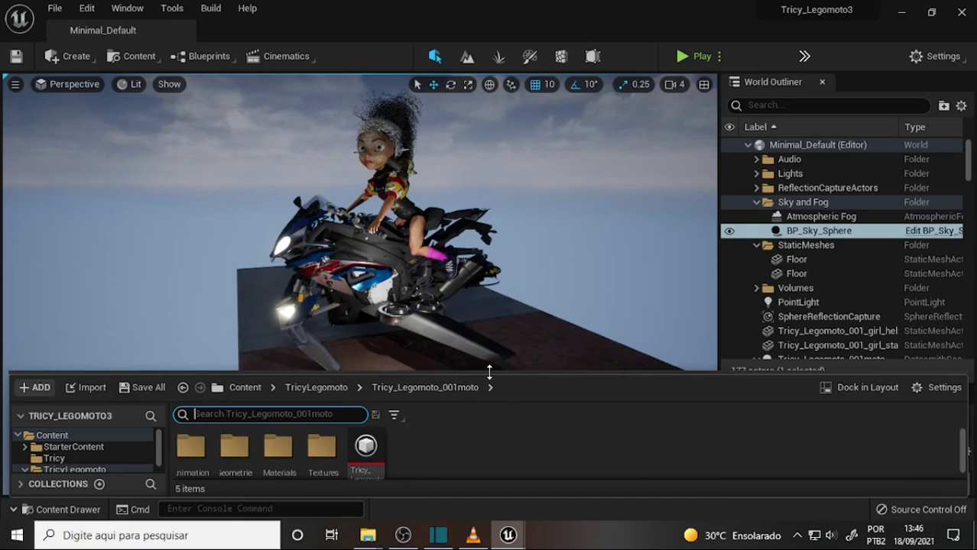
Enlarge the Content Drawer, browse the Tricy and TricyLegomoto folders, then shrink and dismiss it
drag(492, 374, 490, 345)
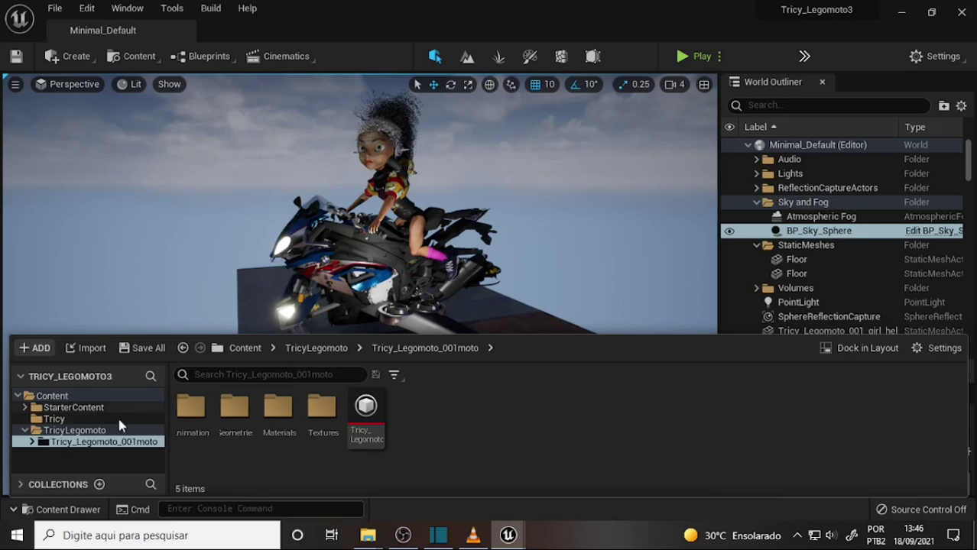
click(55, 419)
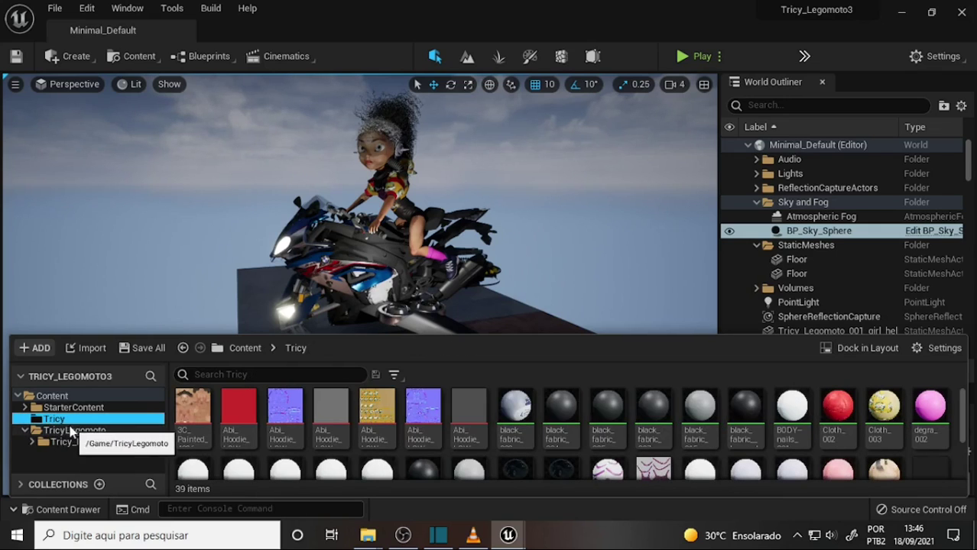
click(71, 432)
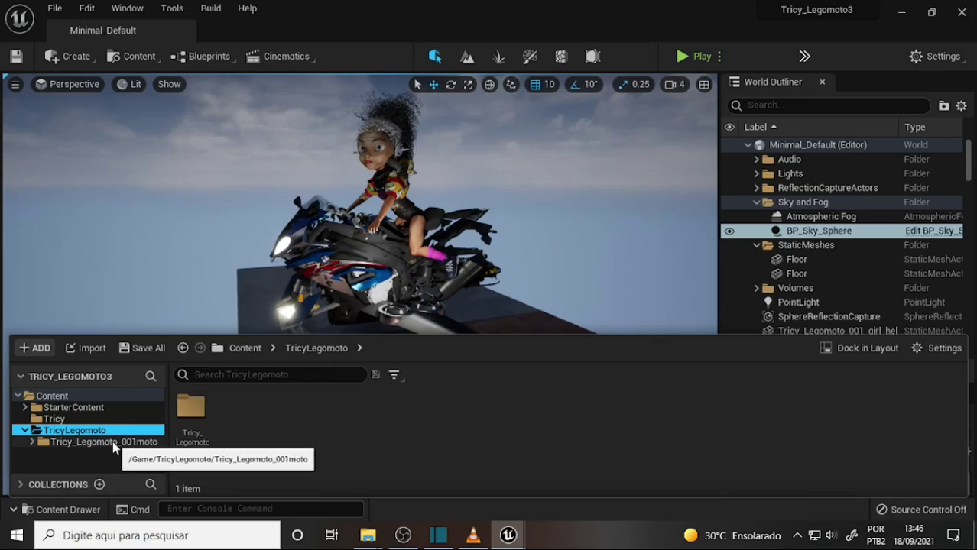
drag(466, 340, 473, 377)
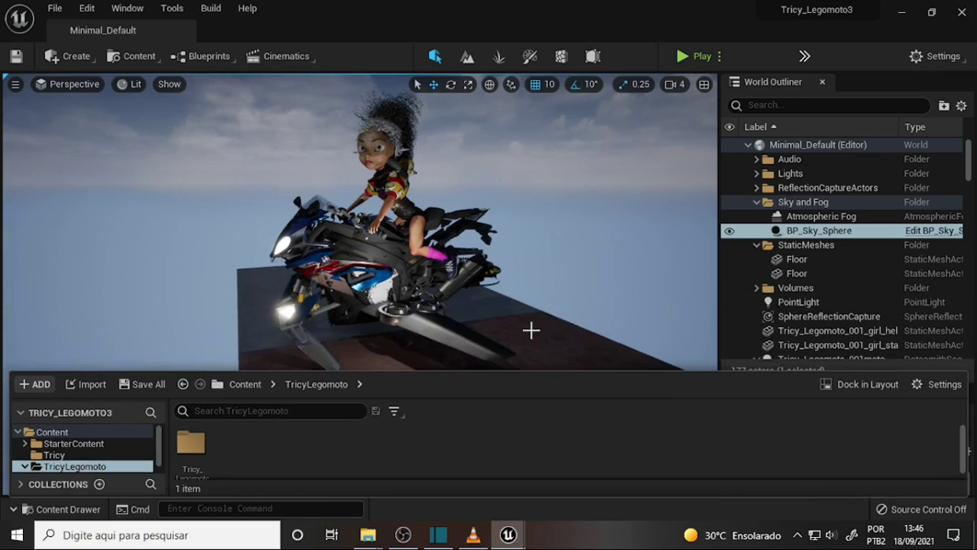
click(488, 306)
Delete the second floor under the bike and drag the large Floor back behind it
click(552, 384)
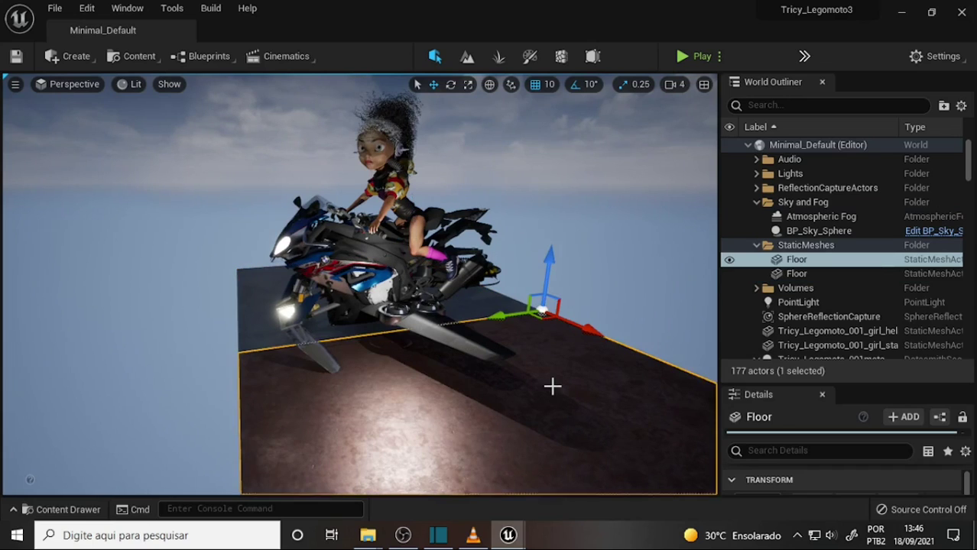
click(295, 334)
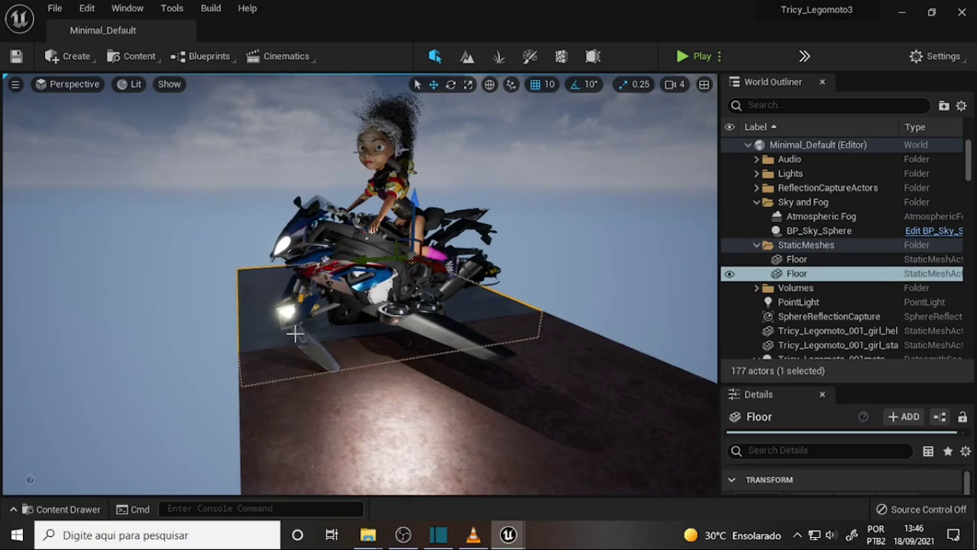
key(Delete)
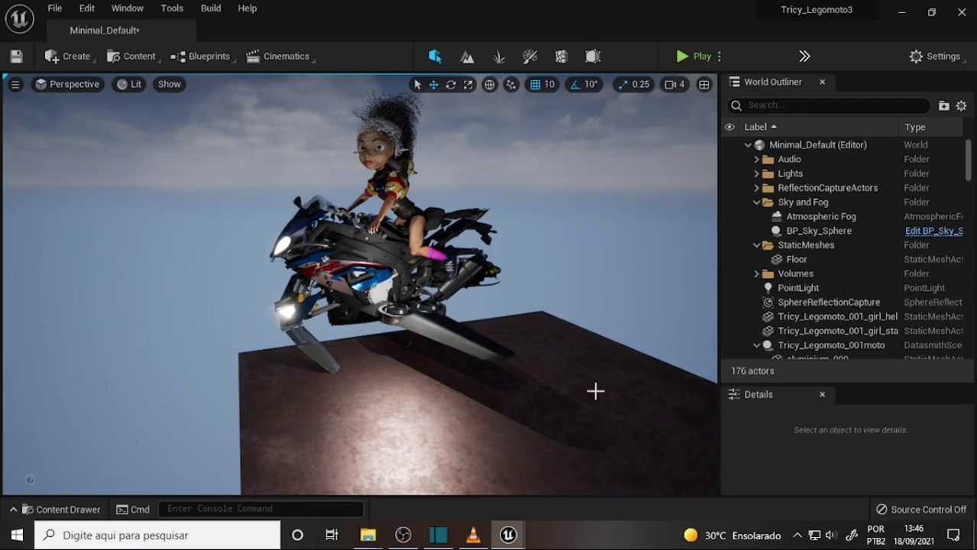
click(580, 374)
drag(583, 334, 454, 269)
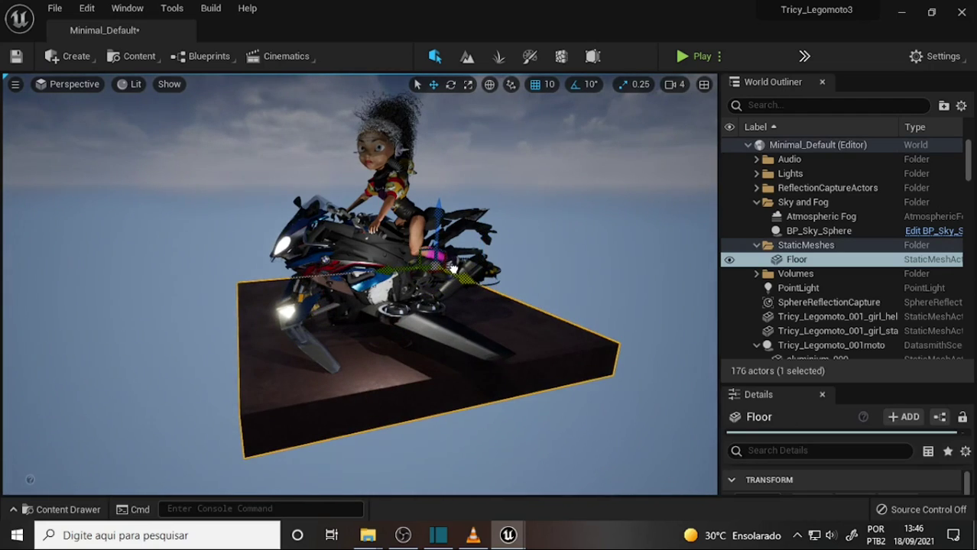
Set the Floor's scale to 10, 10, 0.2 in the Details panel
drag(795, 384, 789, 191)
text(1)
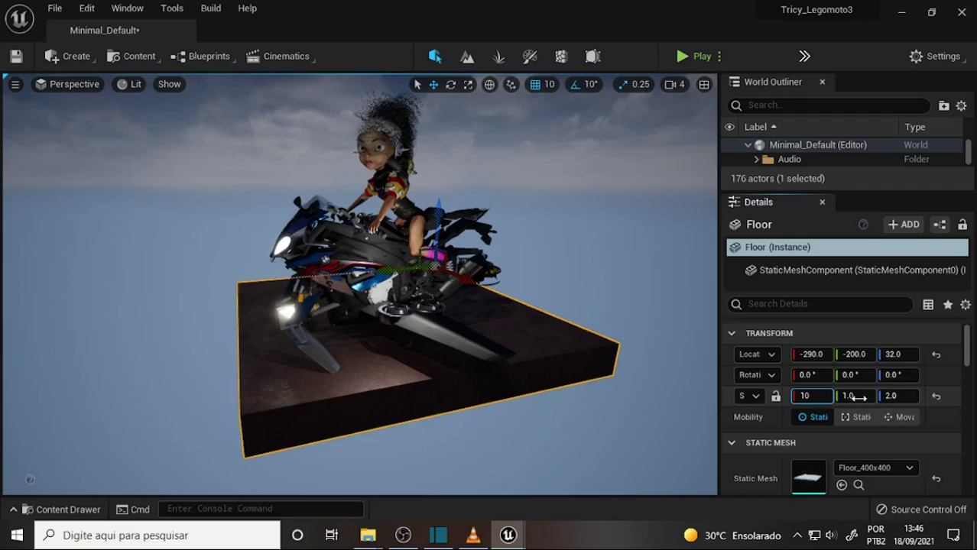
text(0)
key(Tab)
text(10)
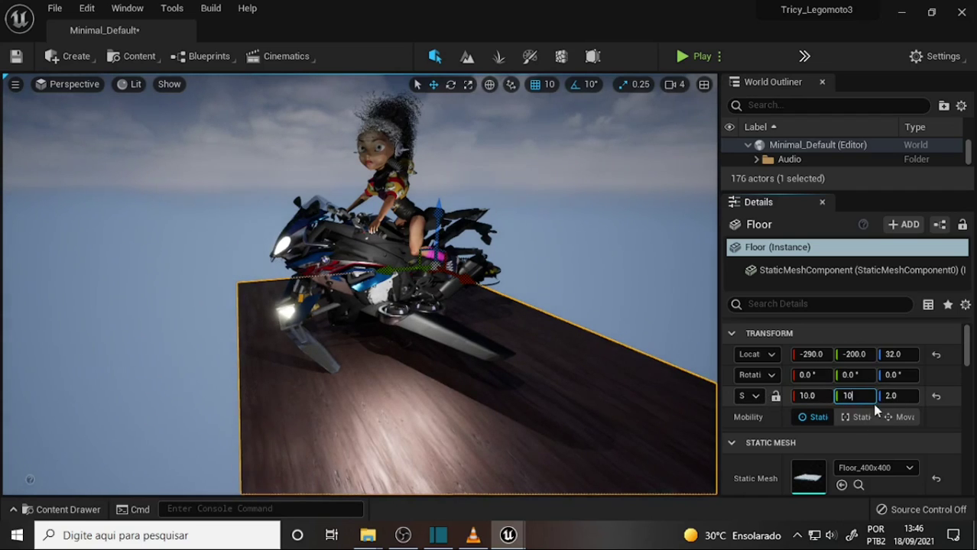
key(Tab)
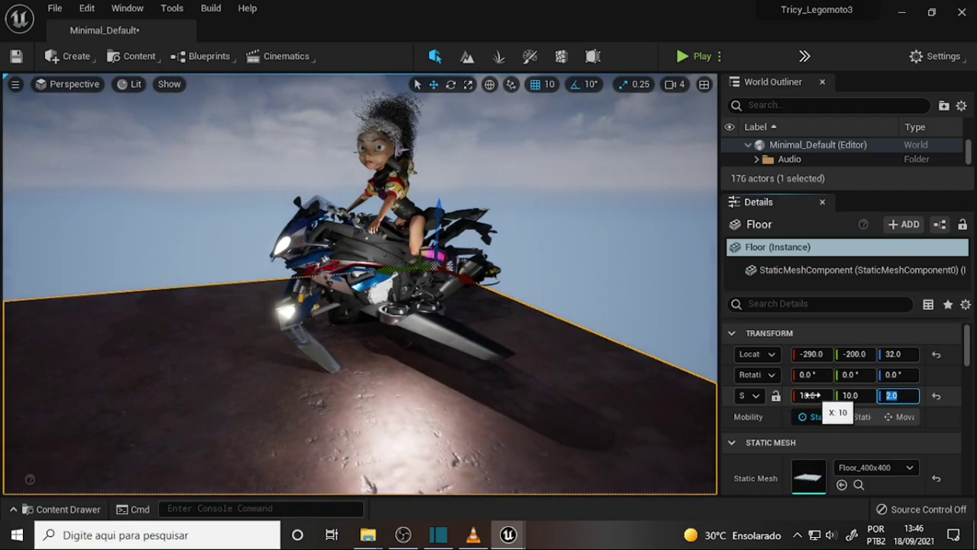
text(.2)
key(Return)
scroll(477, 286, down, 5)
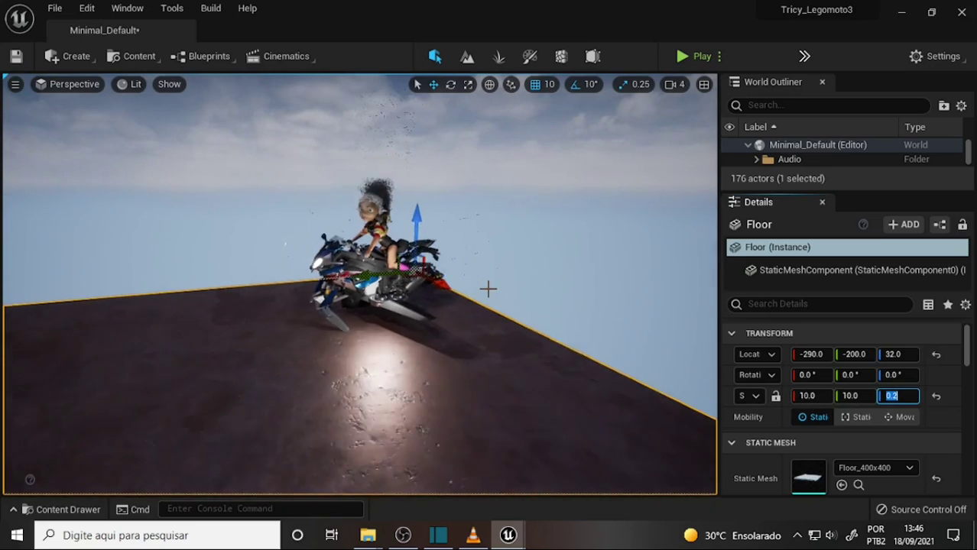
scroll(474, 284, down, 3)
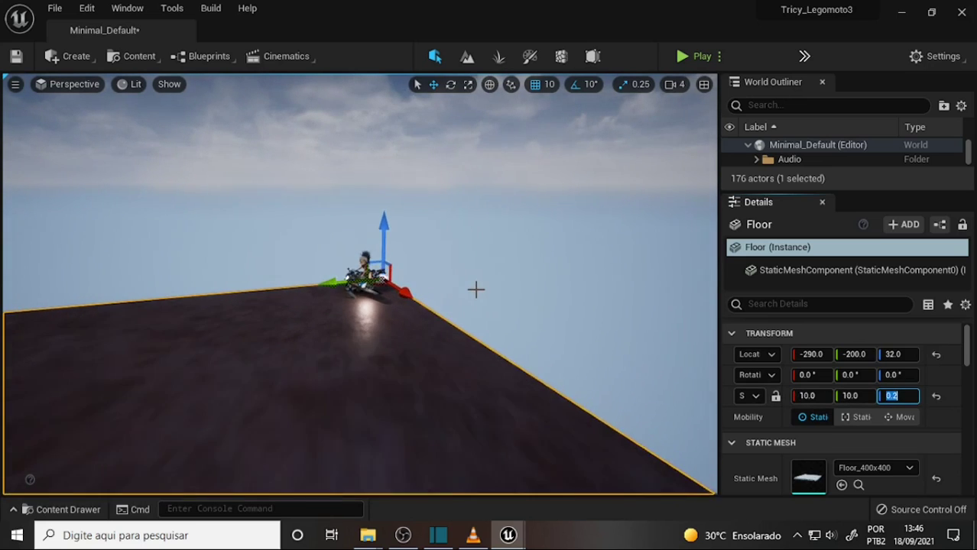
scroll(470, 280, up, 2)
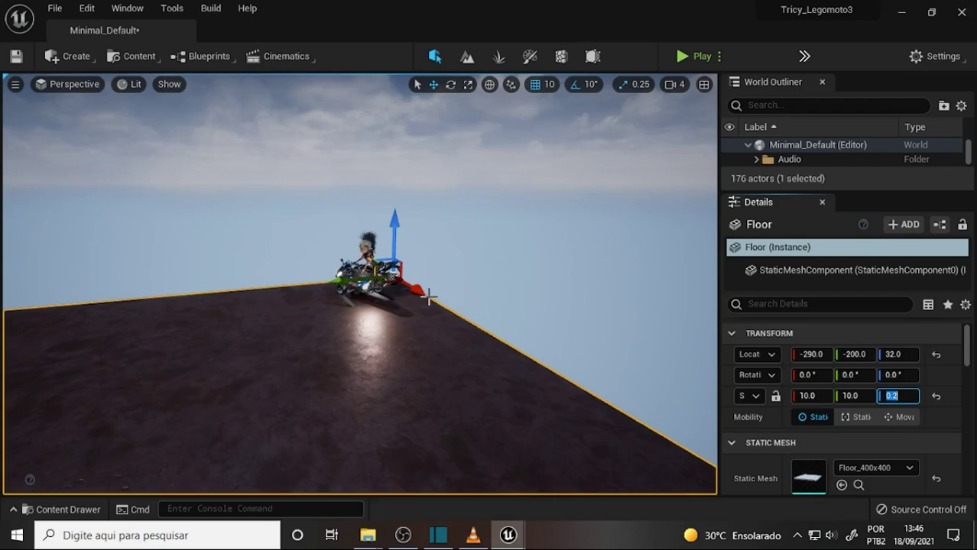
Drag the Floor slab to about -2250, -2040, 32 so it extends beneath the motorcycle
mouse_move(415, 290)
mouse_down()
mouse_move(393, 283)
mouse_move(418, 233)
mouse_move(433, 241)
mouse_up()
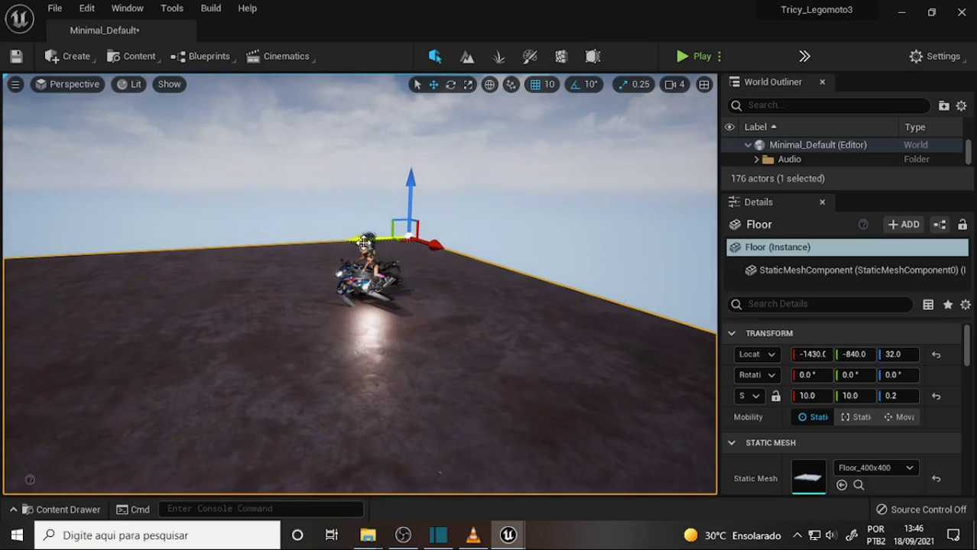
mouse_move(364, 242)
mouse_down()
mouse_move(484, 243)
mouse_move(372, 228)
mouse_move(451, 238)
mouse_up()
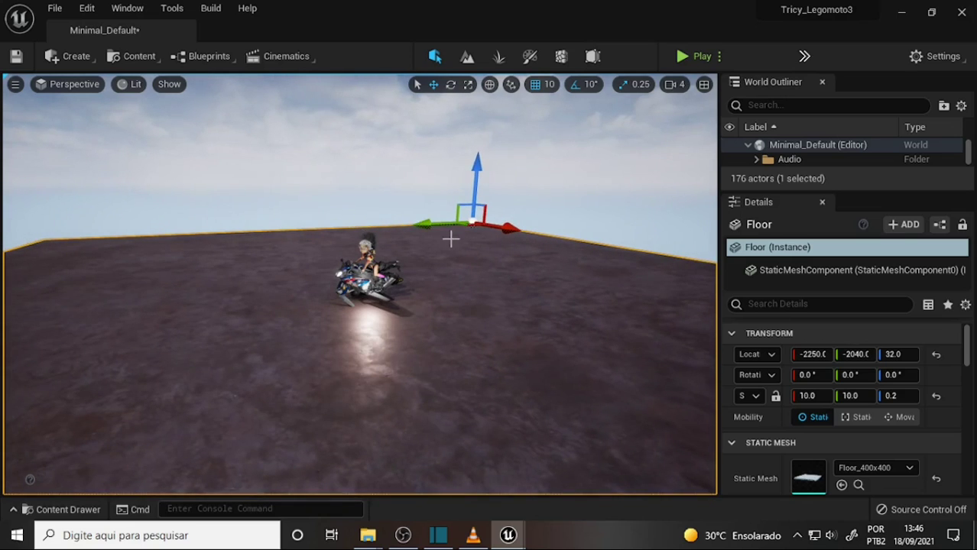
scroll(450, 238, up, 2)
scroll(449, 238, up, 2)
scroll(443, 237, up, 3)
scroll(438, 235, up, 3)
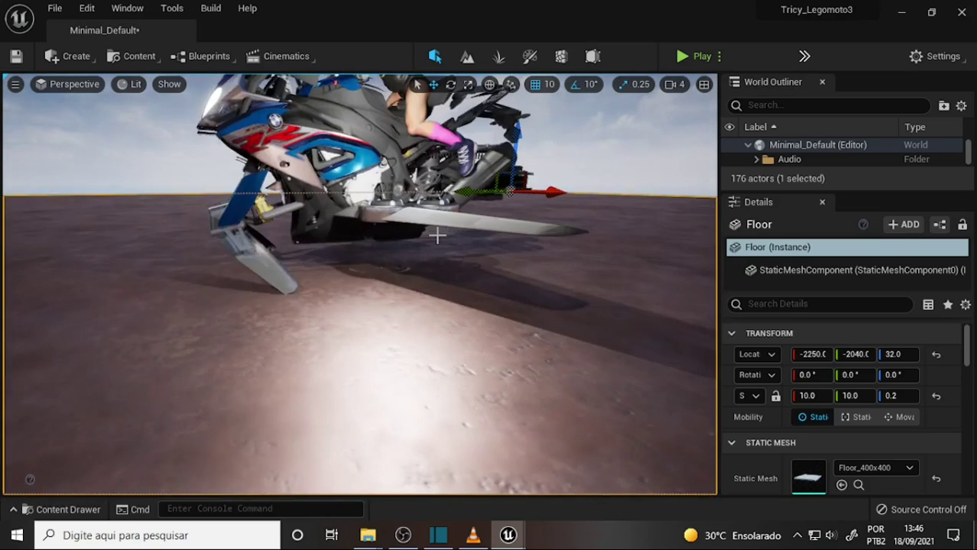
scroll(438, 235, down, 3)
scroll(436, 227, down, 3)
scroll(435, 222, down, 1)
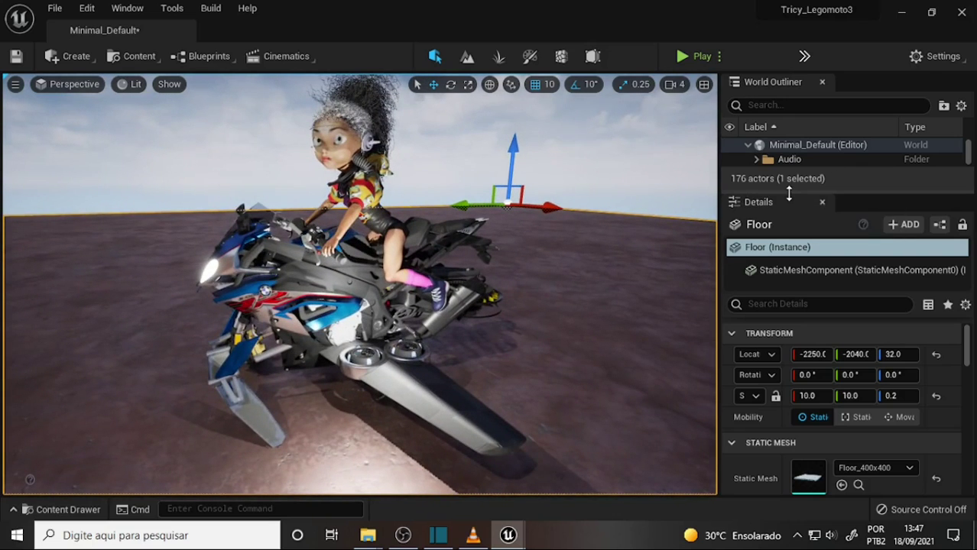
Delete the PointLight and SphereReflectionCapture actors from the World Outliner
drag(789, 193, 837, 382)
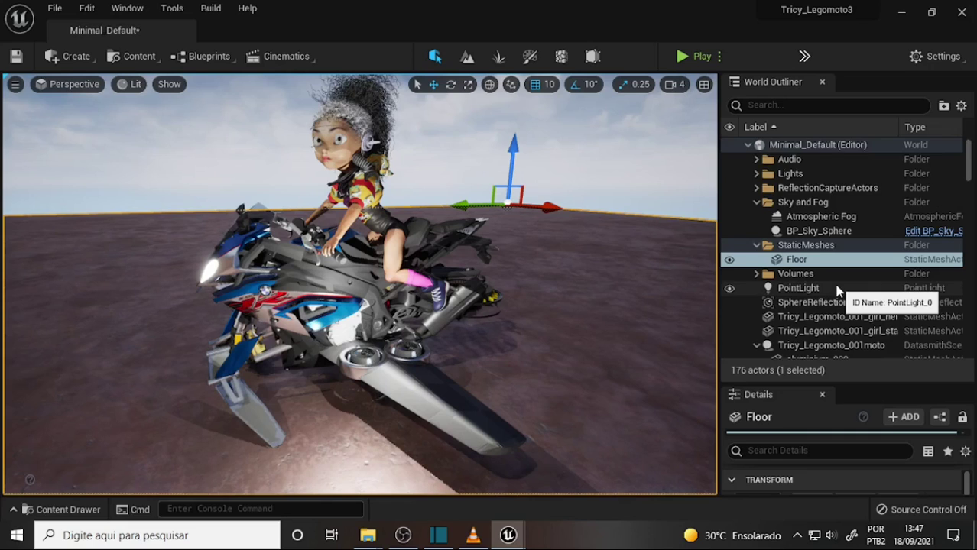
scroll(834, 284, down, 2)
click(798, 220)
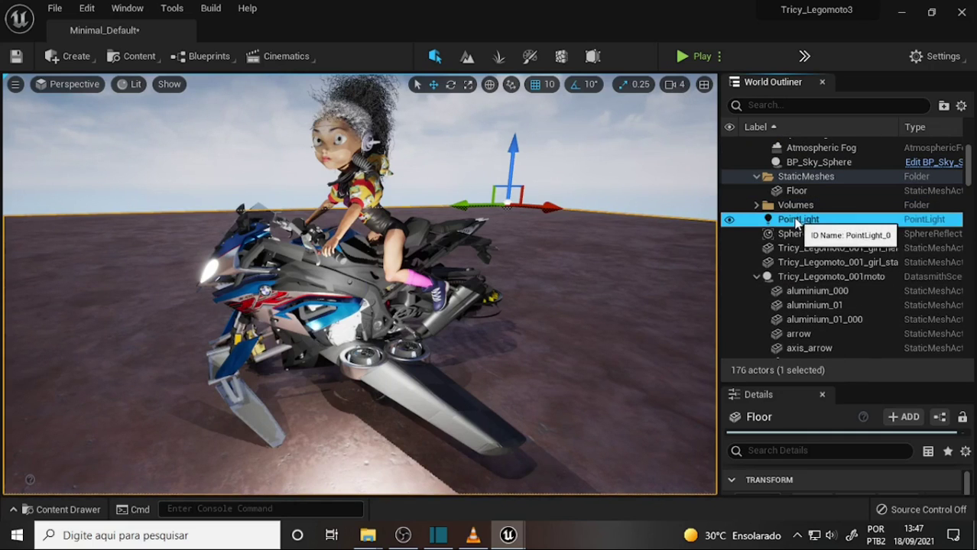
key(Delete)
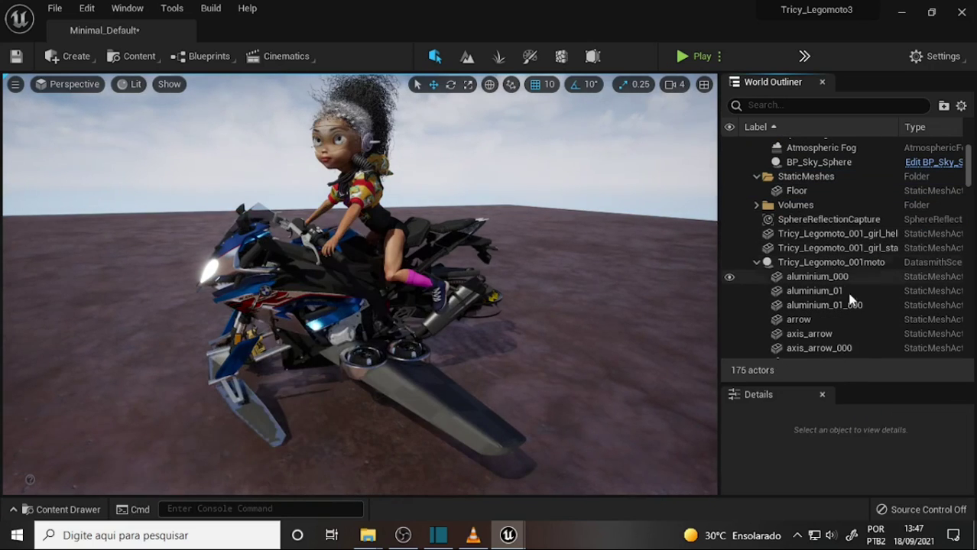
click(755, 262)
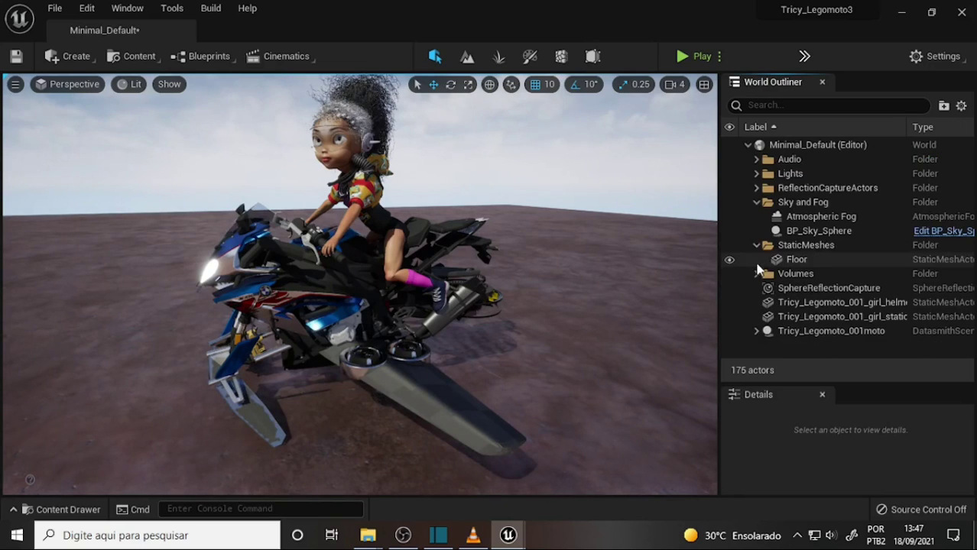
click(800, 292)
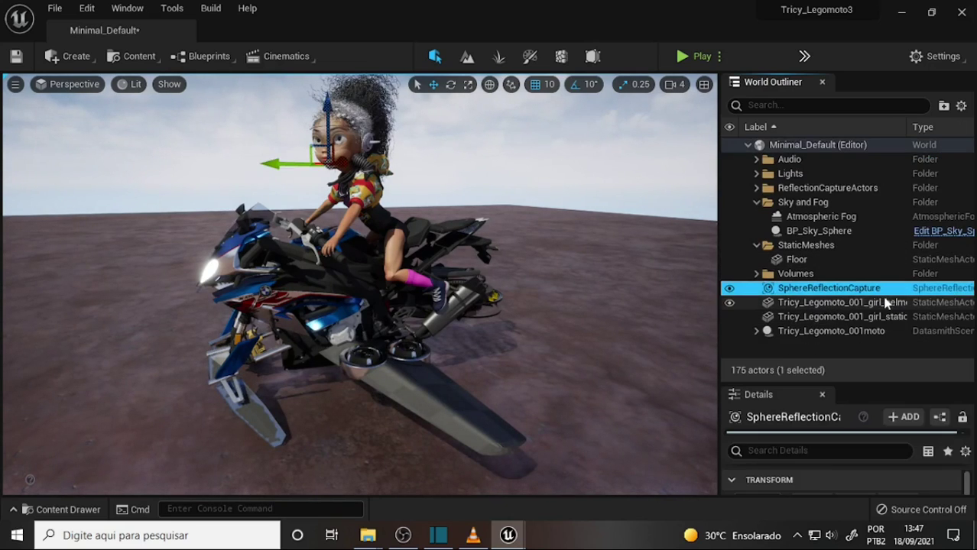
key(Delete)
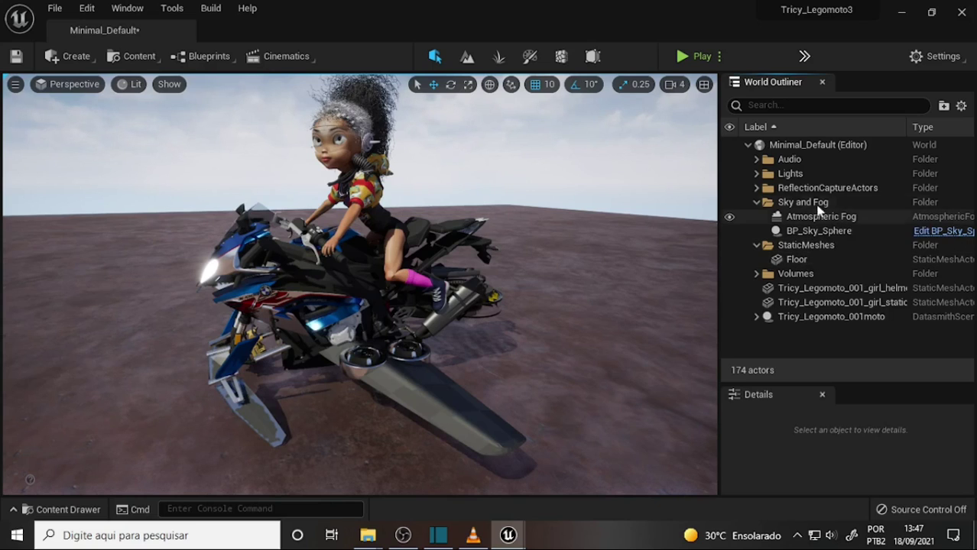
Delete the Light Source directional light, confirming despite its references
click(756, 173)
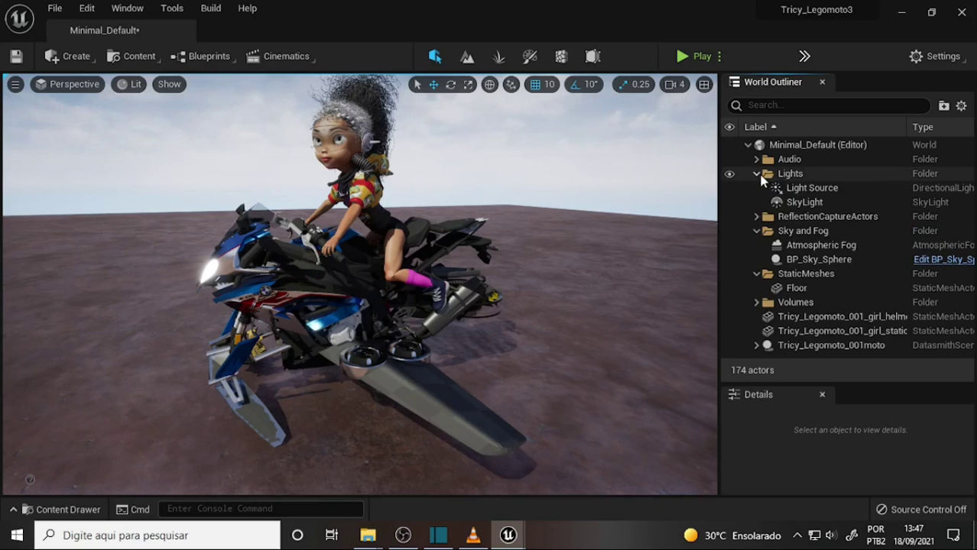
click(816, 190)
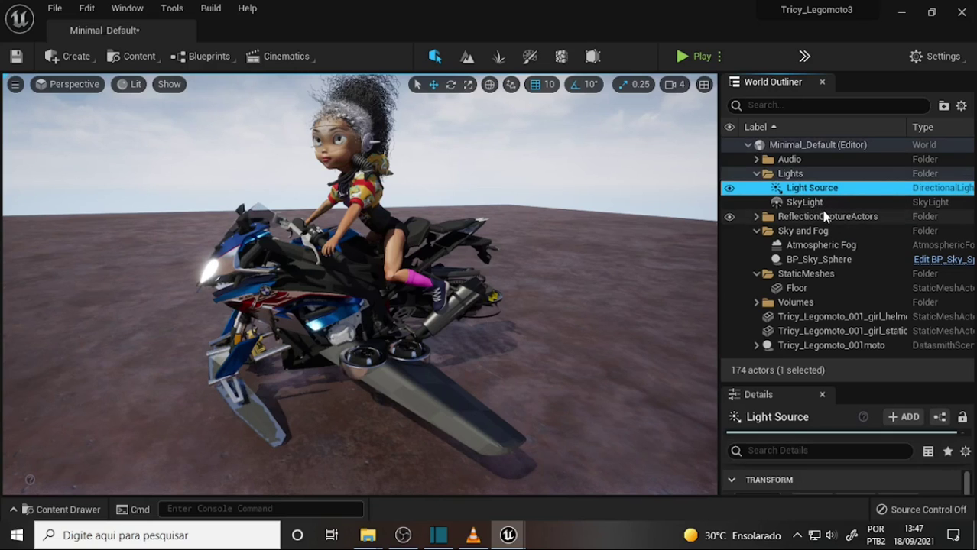
key(Delete)
click(511, 334)
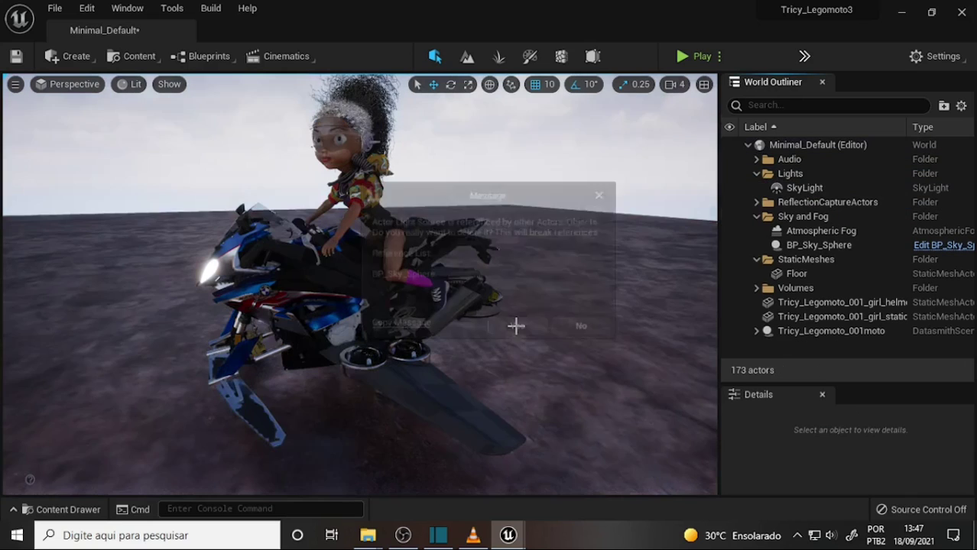
click(822, 189)
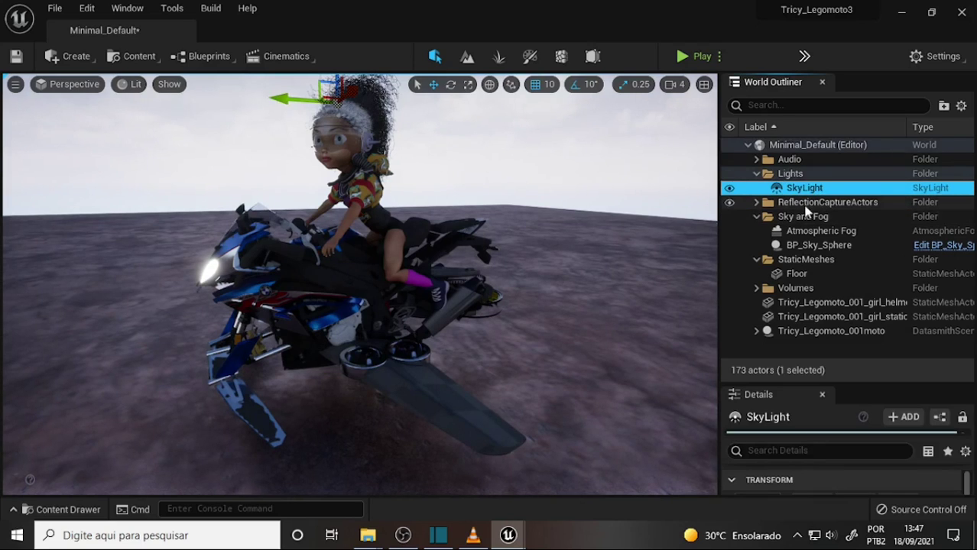
Delete SphereReflectionCapture10 and the emptied ReflectionCaptureActors folder
click(772, 204)
click(756, 202)
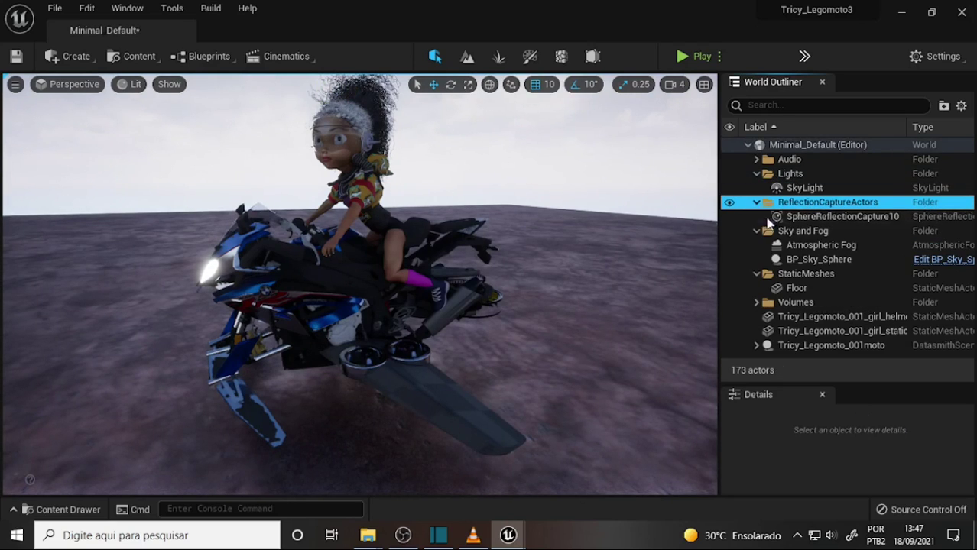
click(808, 217)
key(Delete)
click(800, 206)
key(Delete)
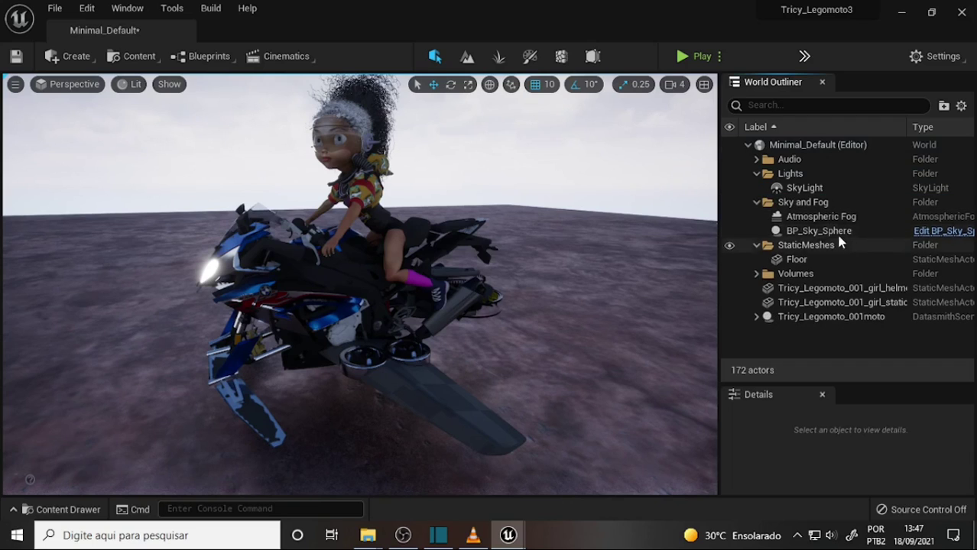
Delete the BP_Sky_Sphere and Atmospheric Fog actors
click(811, 233)
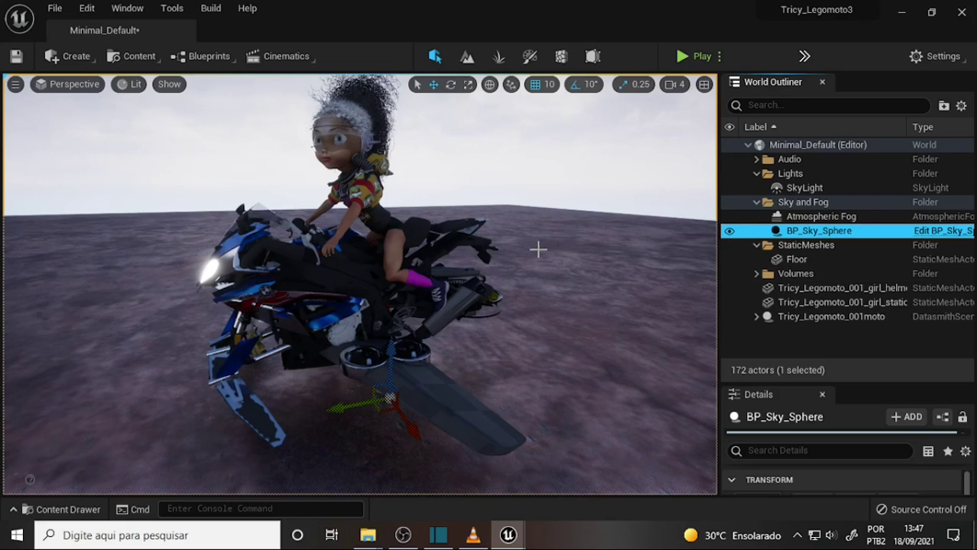
key(Delete)
click(814, 217)
key(Delete)
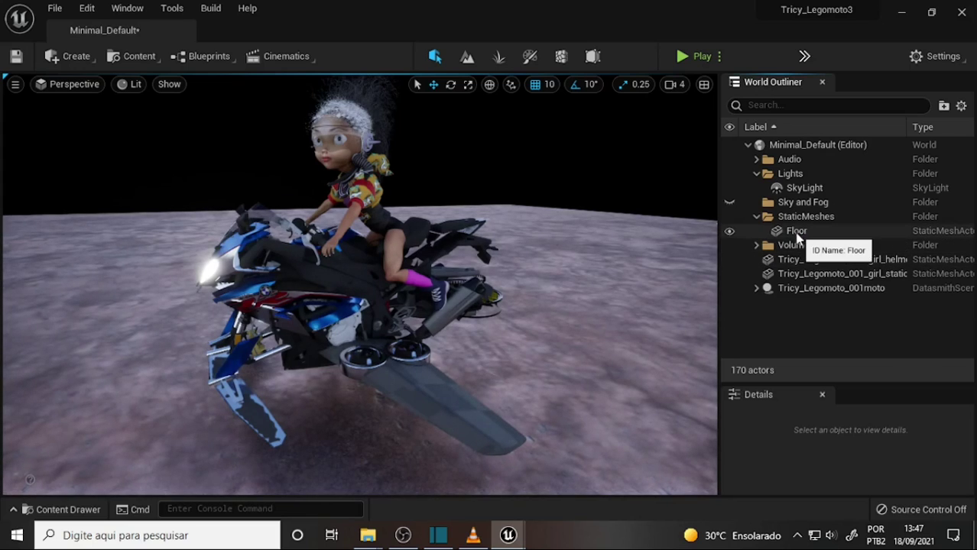
click(796, 233)
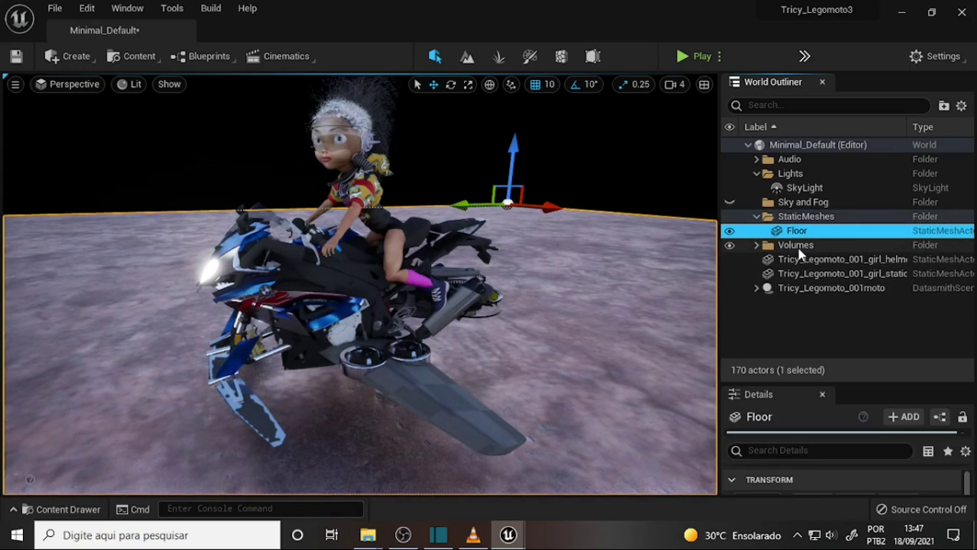
Delete GlobalPostProcessVolume and the emptied Volumes folder
click(797, 246)
click(754, 245)
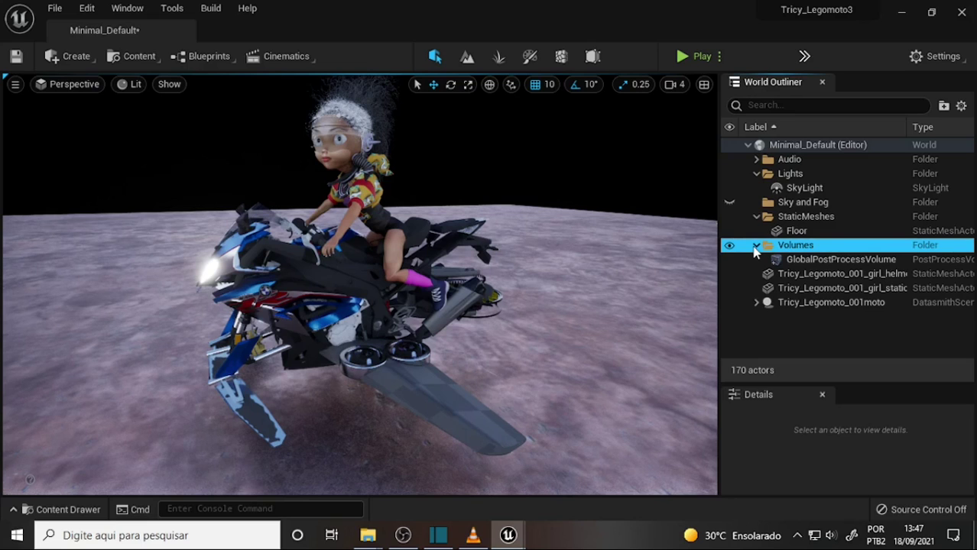
click(815, 259)
key(Delete)
click(795, 245)
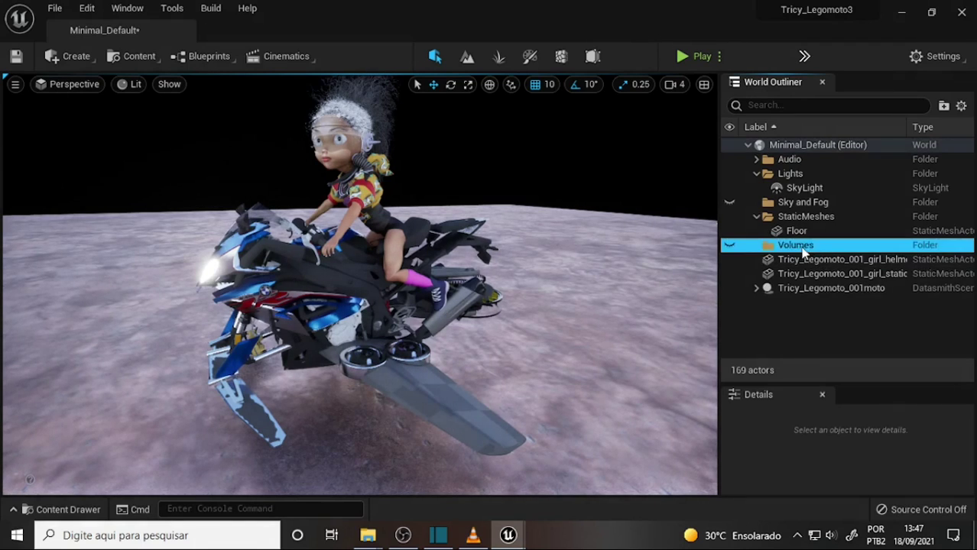
key(Delete)
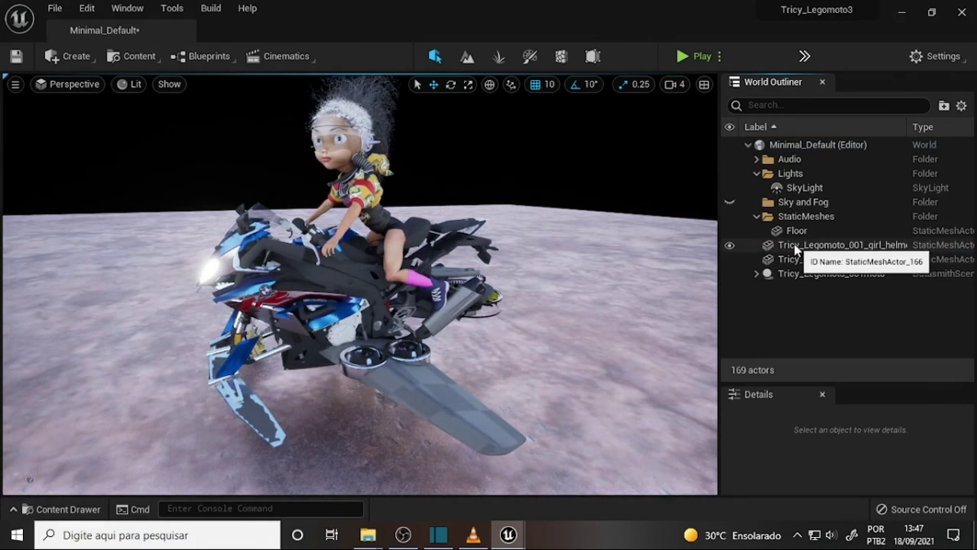
Move the girl helmet, girl mesh and moto scene actors into the StaticMeshes folder
click(798, 245)
ctrl+click(795, 263)
ctrl+click(791, 275)
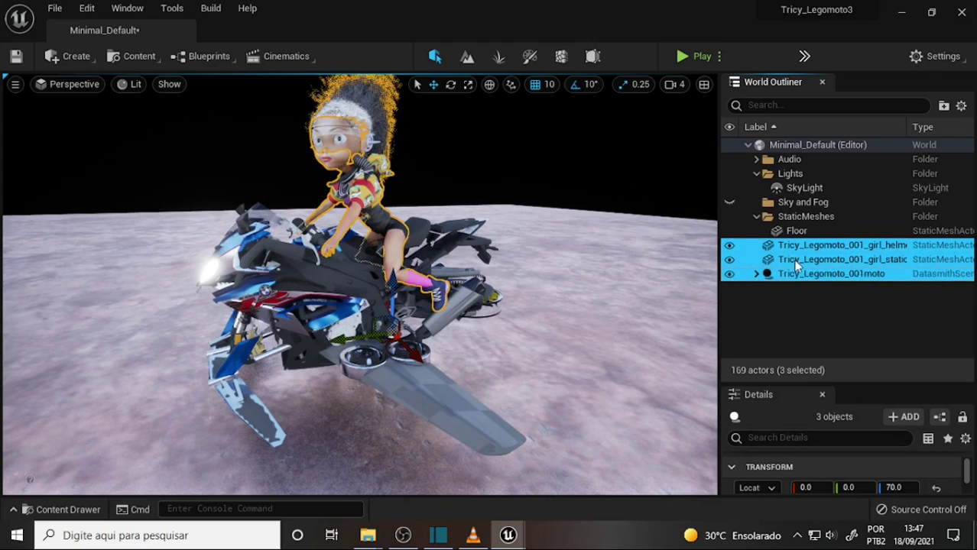
drag(794, 260, 802, 220)
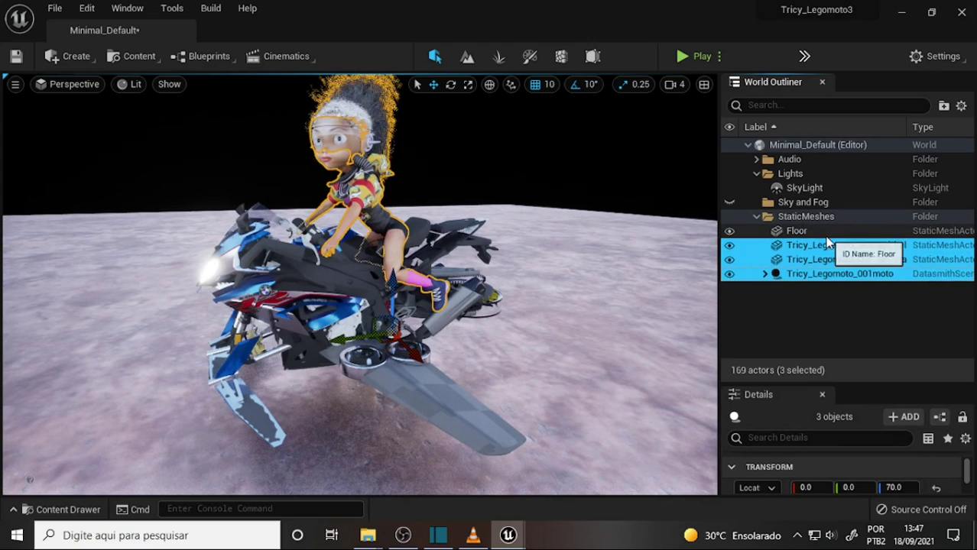
click(757, 218)
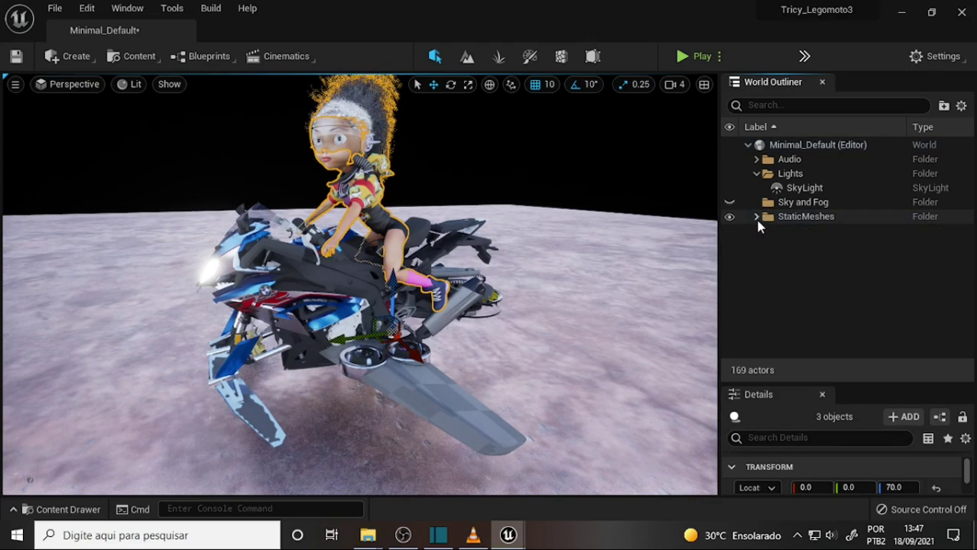
Delete the empty Sky and Fog folder, the SkyLight actor, and the empty Lights folder
click(792, 203)
key(Delete)
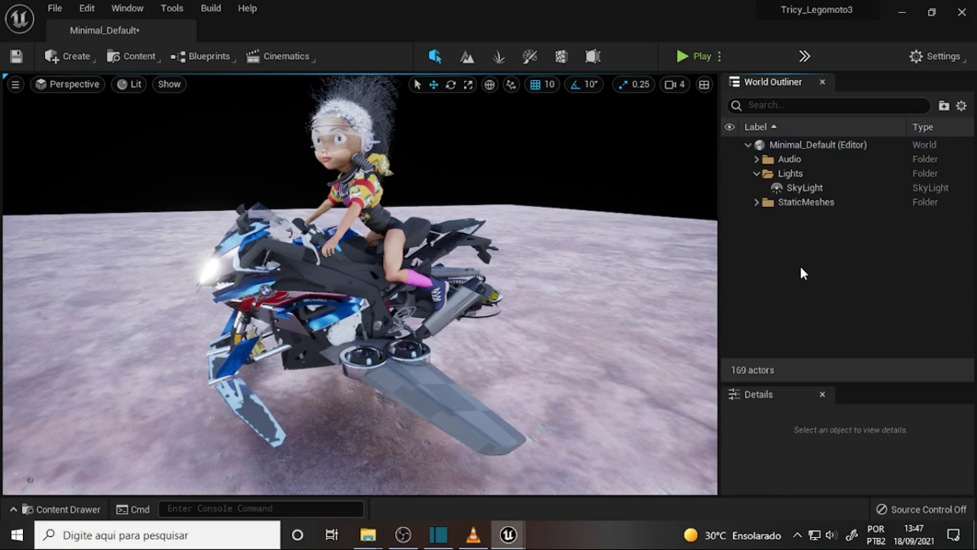
click(794, 188)
key(Delete)
click(789, 174)
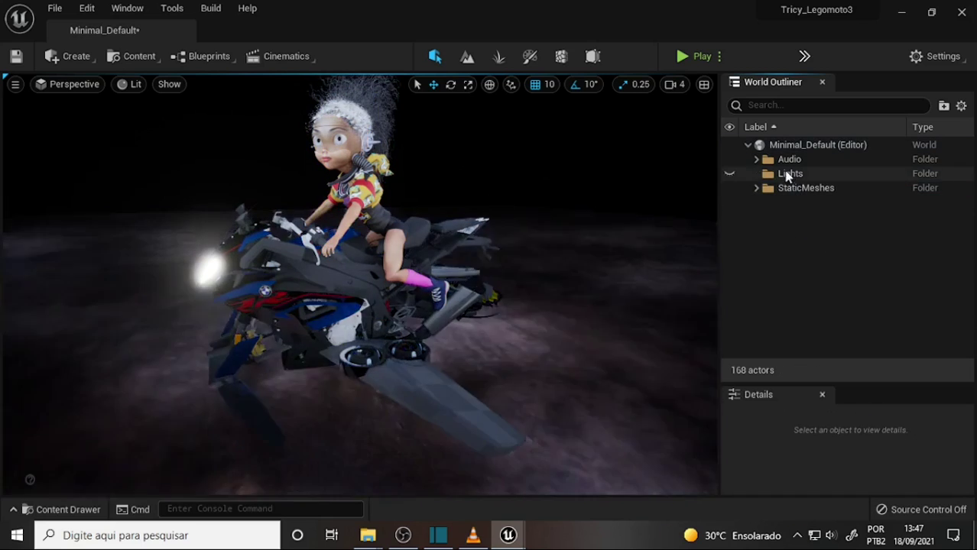
key(Delete)
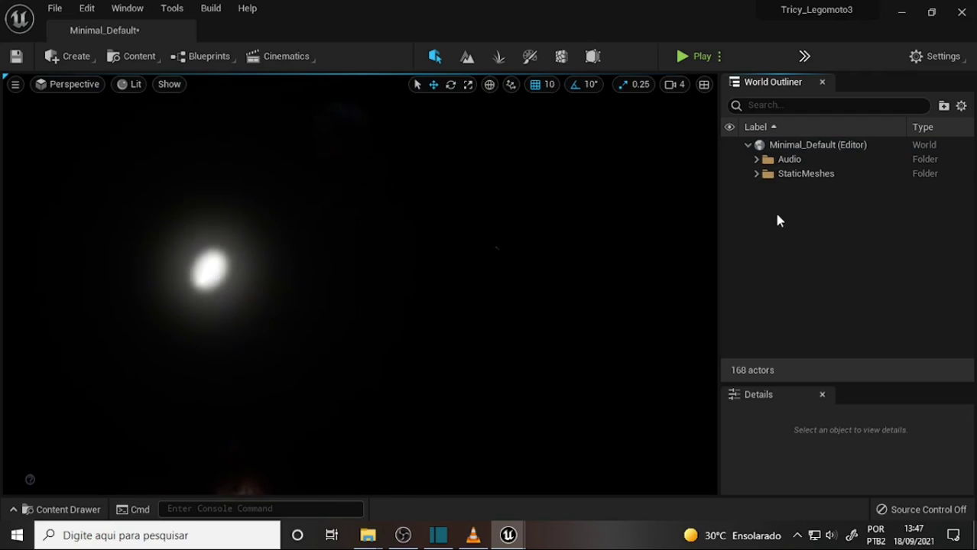
Delete Starter_Background_Cue and the Audio folder, then check the StaticMeshes contents
click(756, 160)
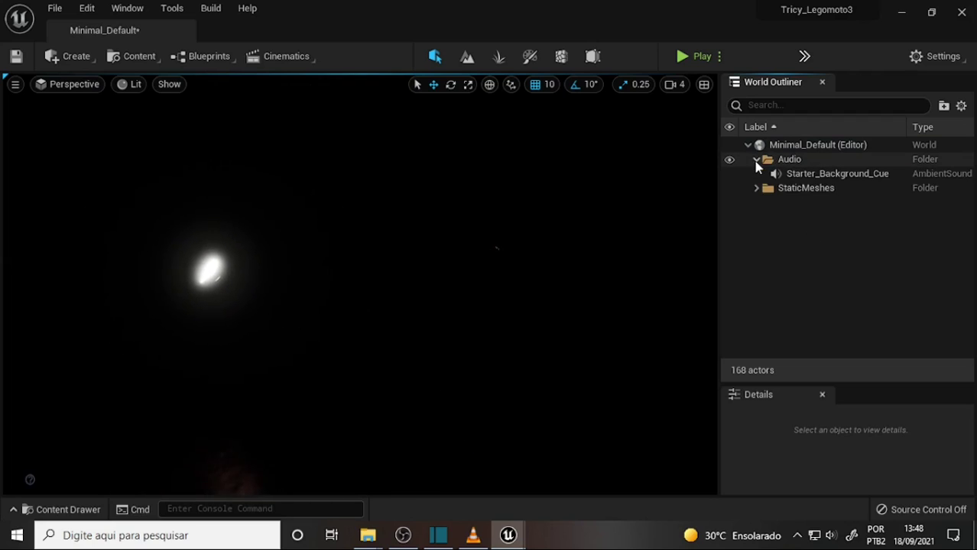
click(802, 173)
key(Delete)
click(790, 159)
key(Delete)
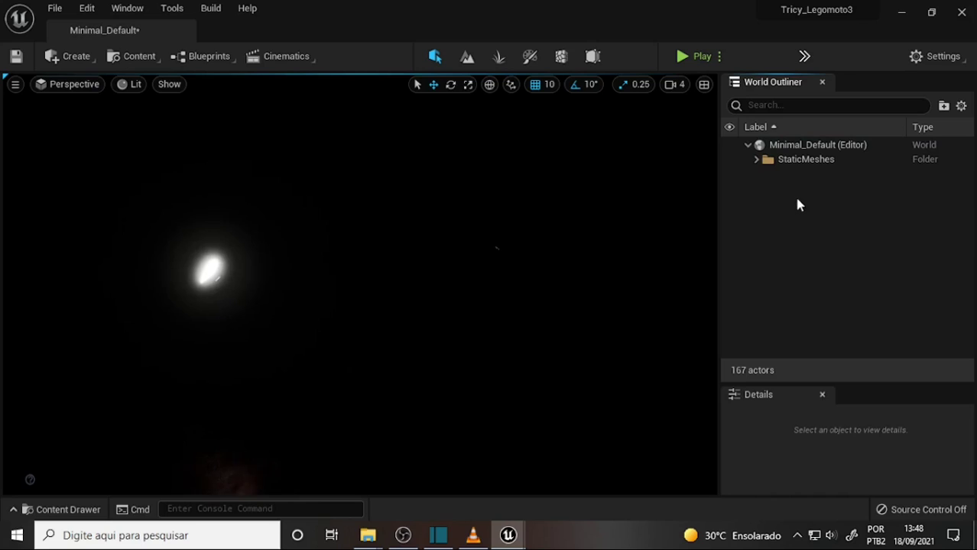
click(755, 160)
click(756, 160)
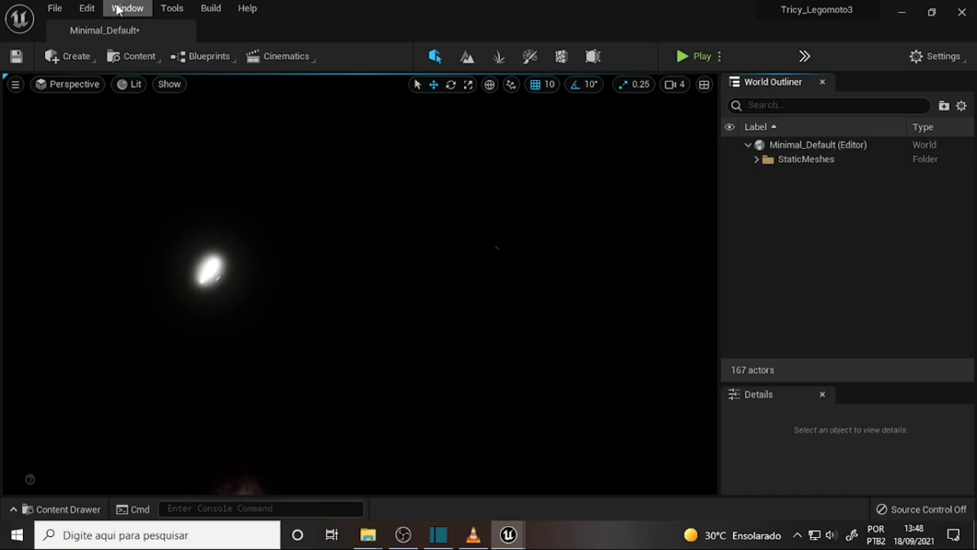
Use the Env. Light Mixer to add a SkyLight, DirectionalLight, SkyAtmosphere and VolumetricCloud, then close it
click(86, 8)
click(141, 9)
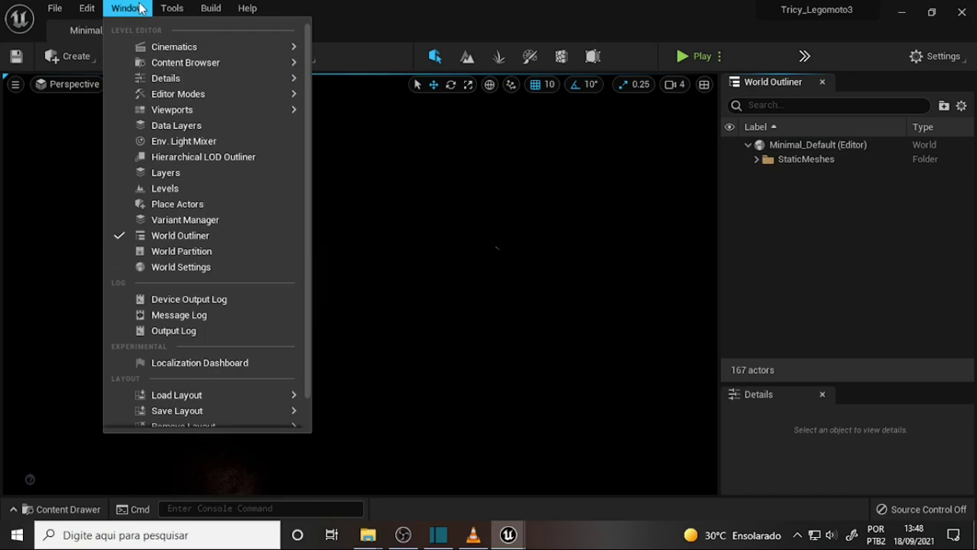
click(184, 144)
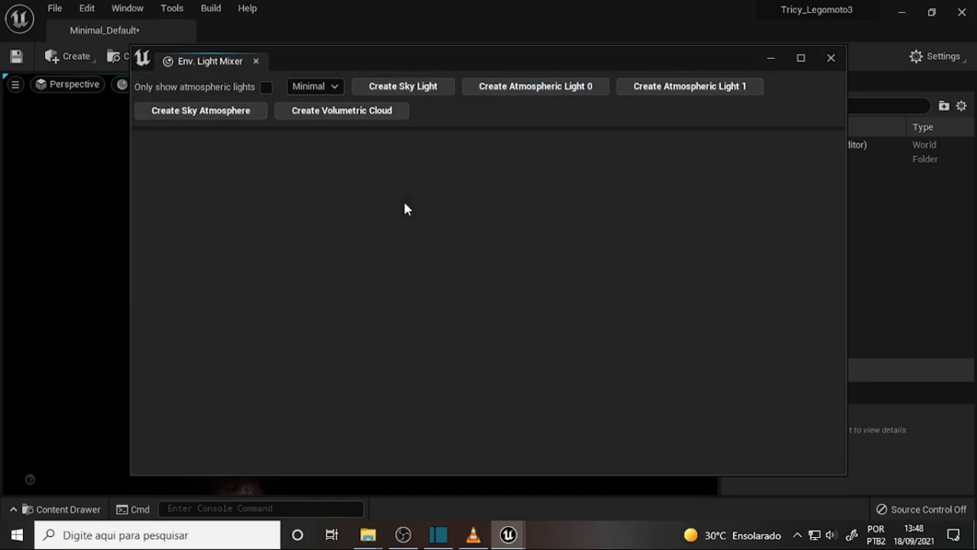
click(387, 89)
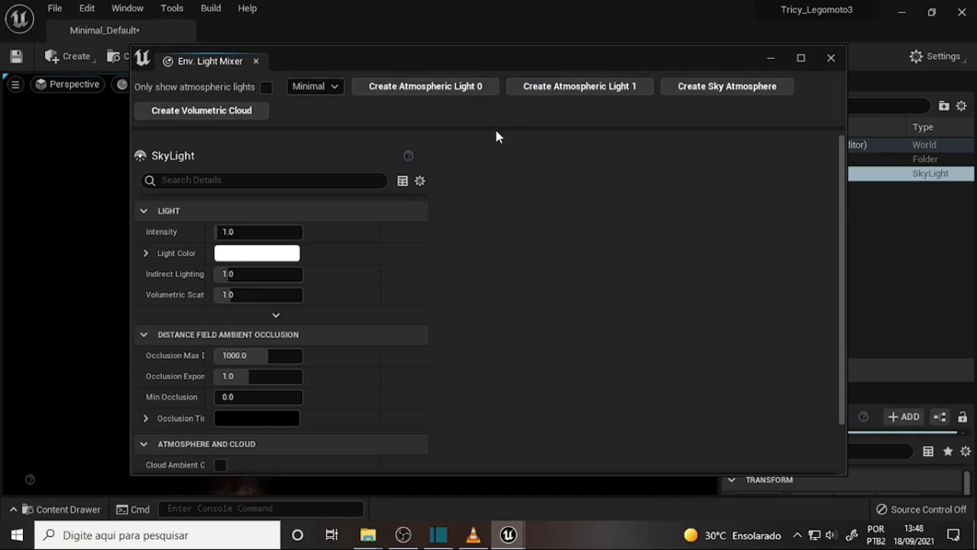
click(403, 89)
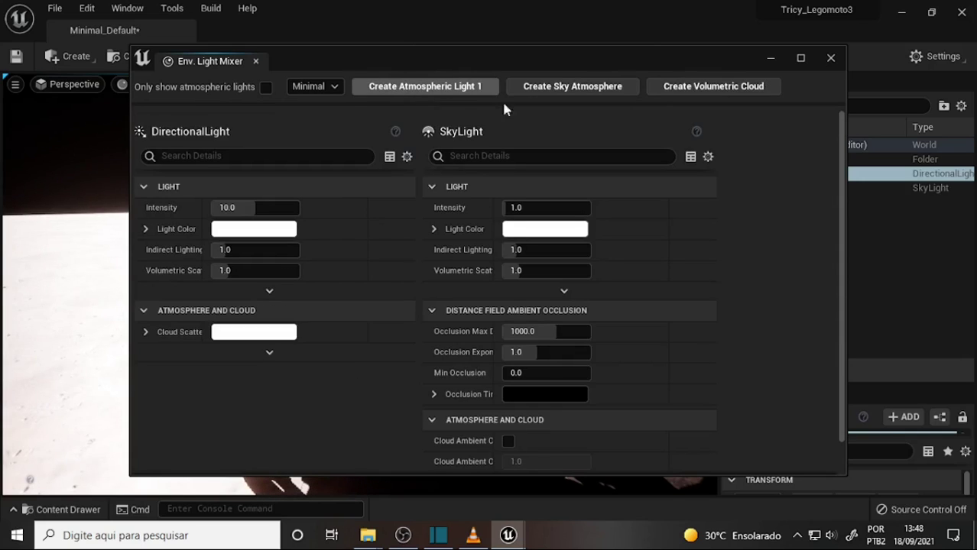
click(562, 89)
click(574, 94)
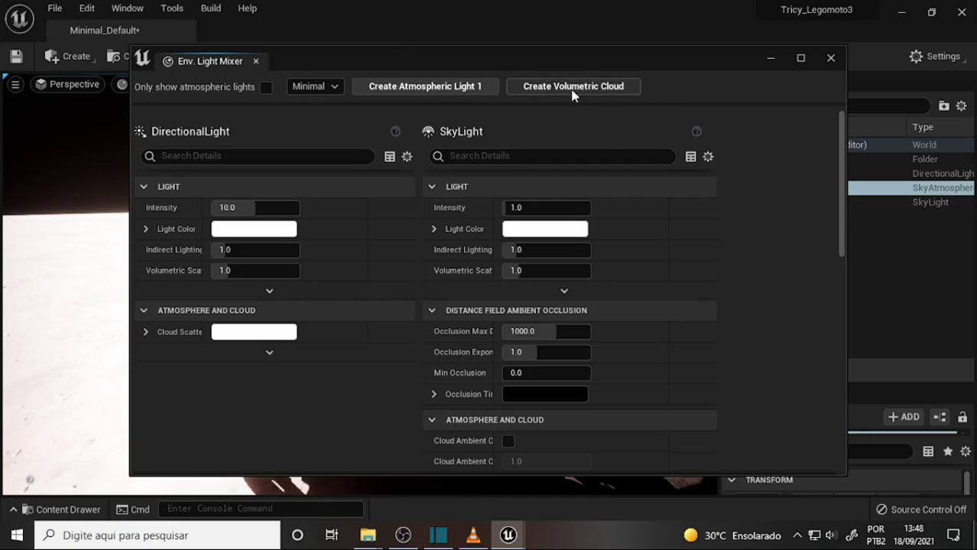
click(830, 59)
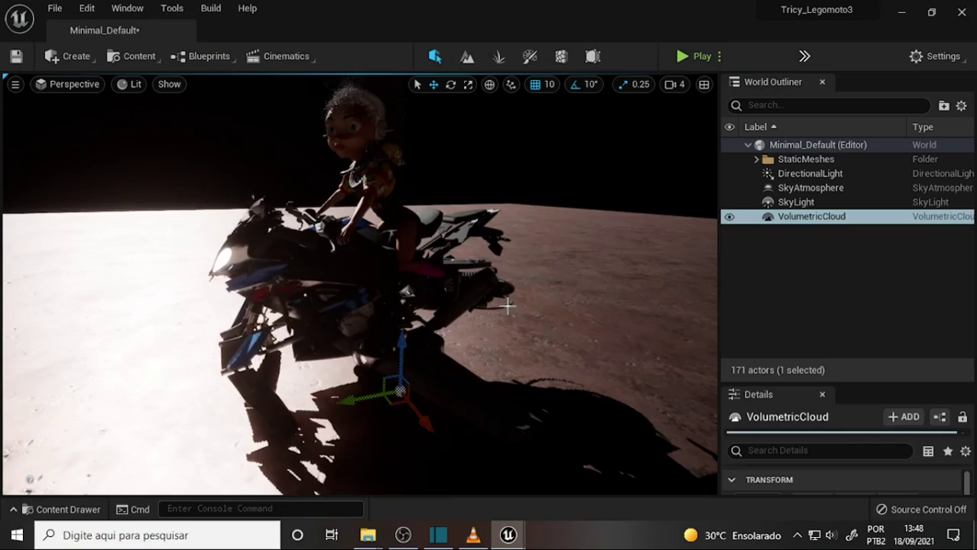
Rotate the DirectionalLight about -60 degrees with the rotate gizmo to shift the bike's shadows
click(810, 173)
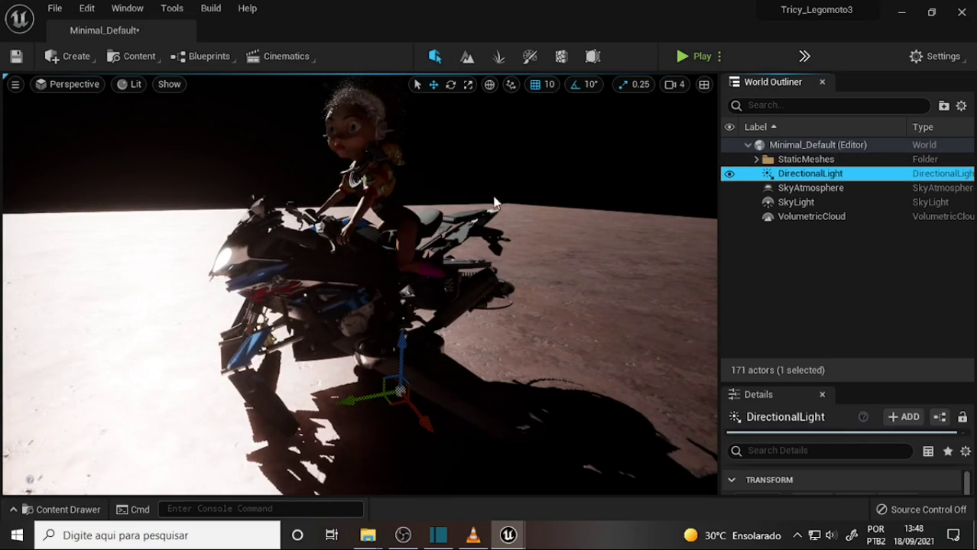
click(450, 85)
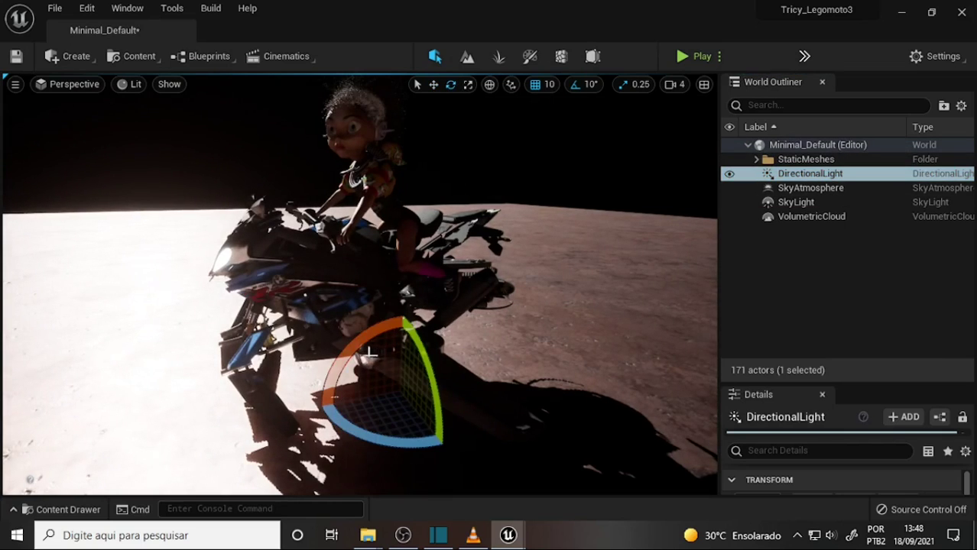
mouse_move(407, 338)
mouse_down()
mouse_move(439, 447)
mouse_move(440, 397)
mouse_up()
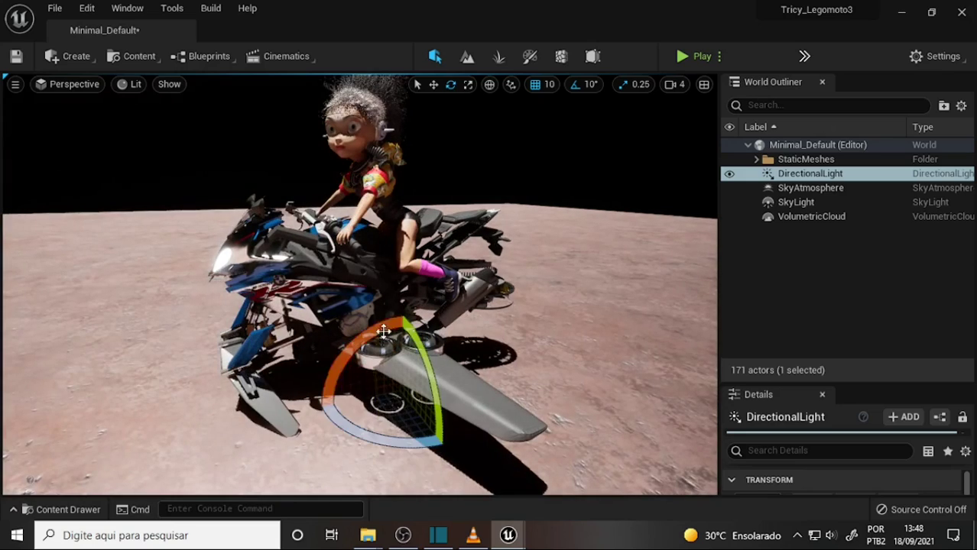
mouse_move(383, 330)
mouse_down()
mouse_move(463, 342)
mouse_move(345, 337)
mouse_up()
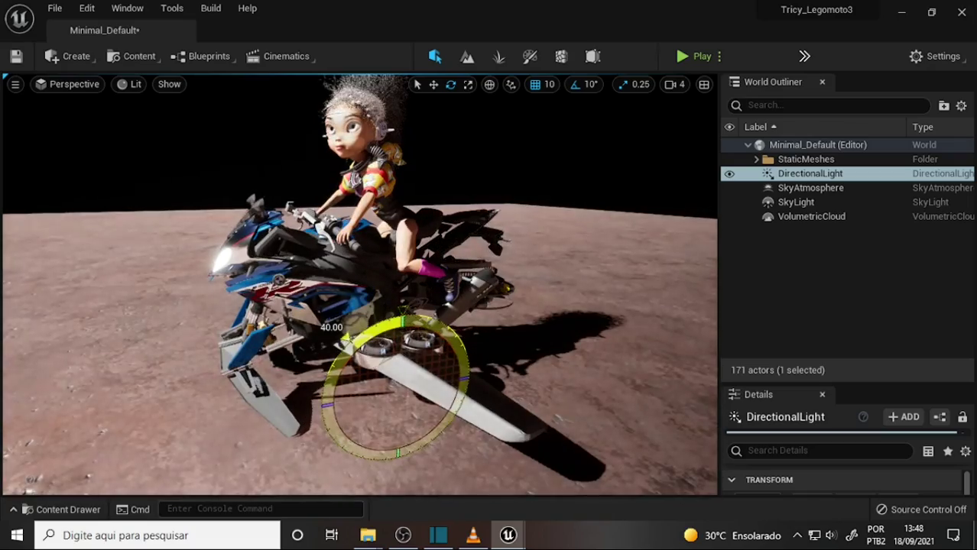
alt+drag(524, 207, 560, 201)
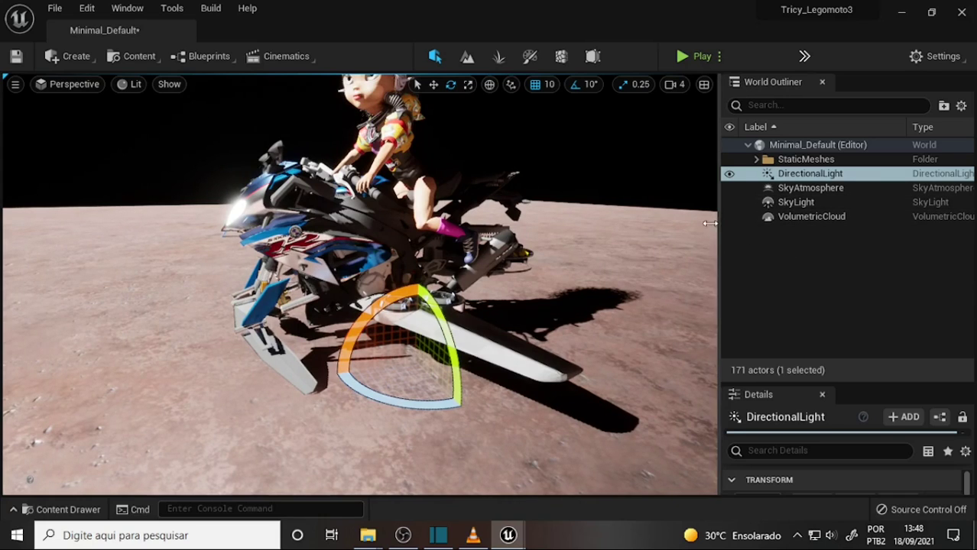
drag(710, 223, 631, 223)
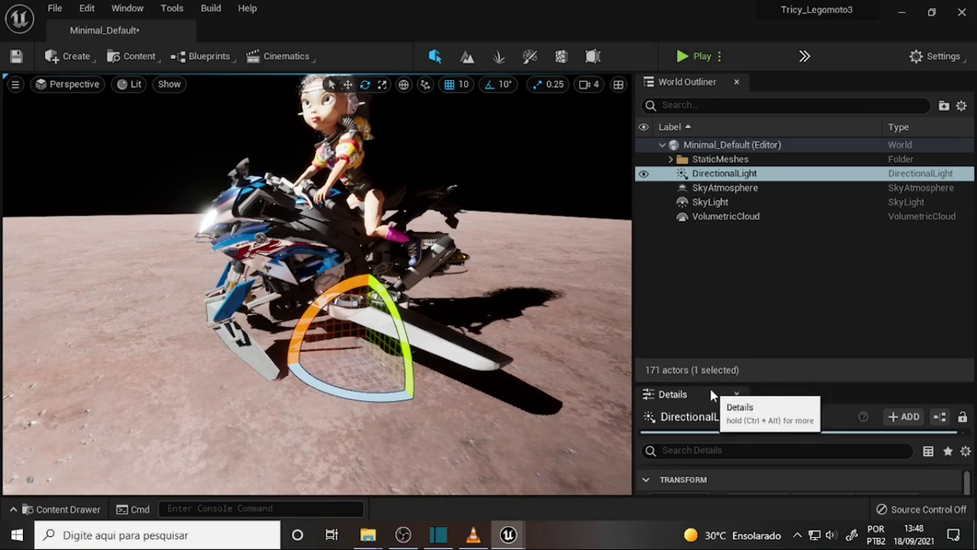
Enlarge the Details panel, widen its property-name column, and rearrange the Outliner and Details panels
drag(704, 384, 703, 93)
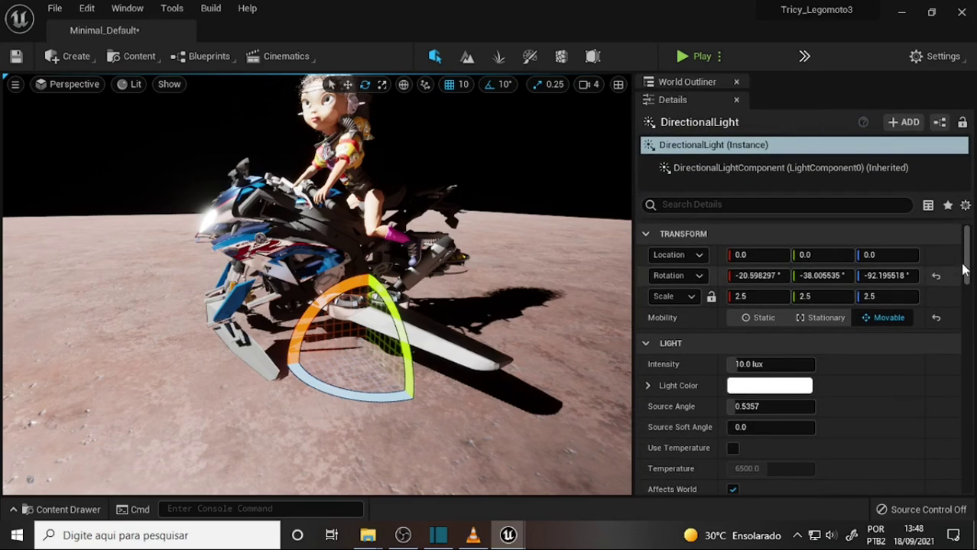
drag(963, 271, 972, 398)
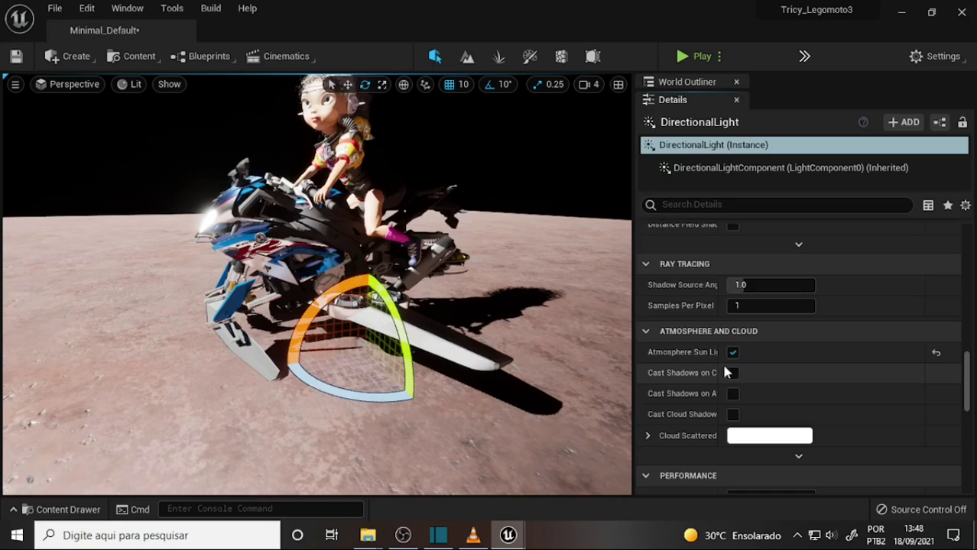
drag(718, 364, 790, 367)
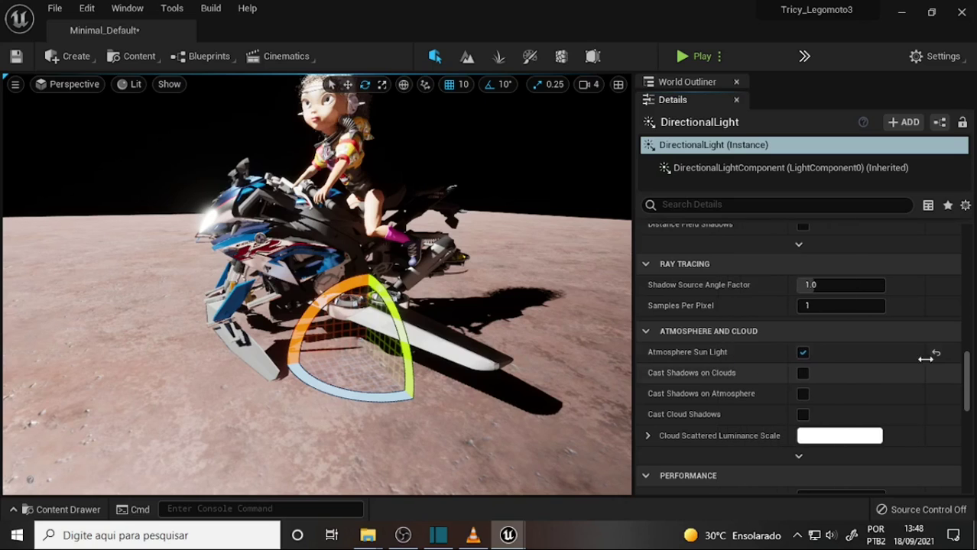
drag(972, 371, 972, 180)
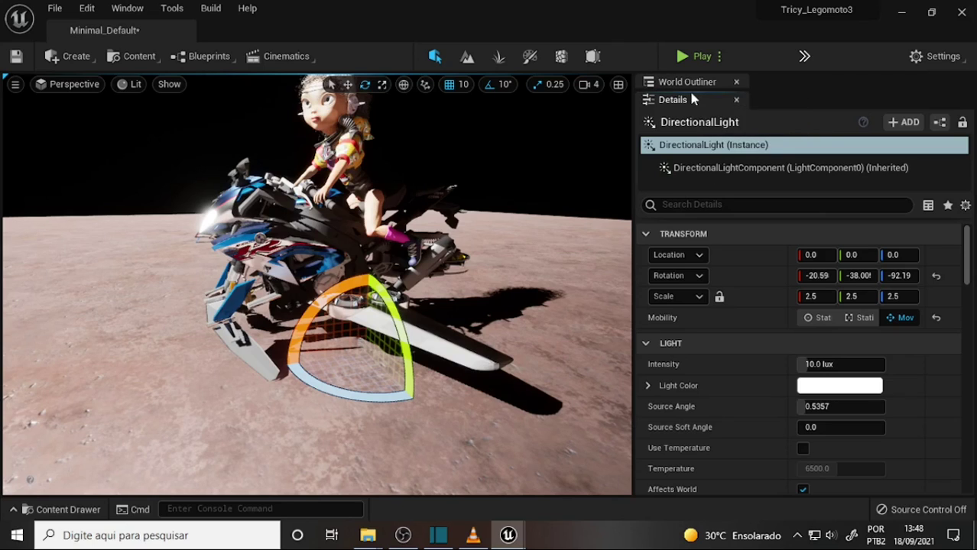
drag(677, 108, 759, 170)
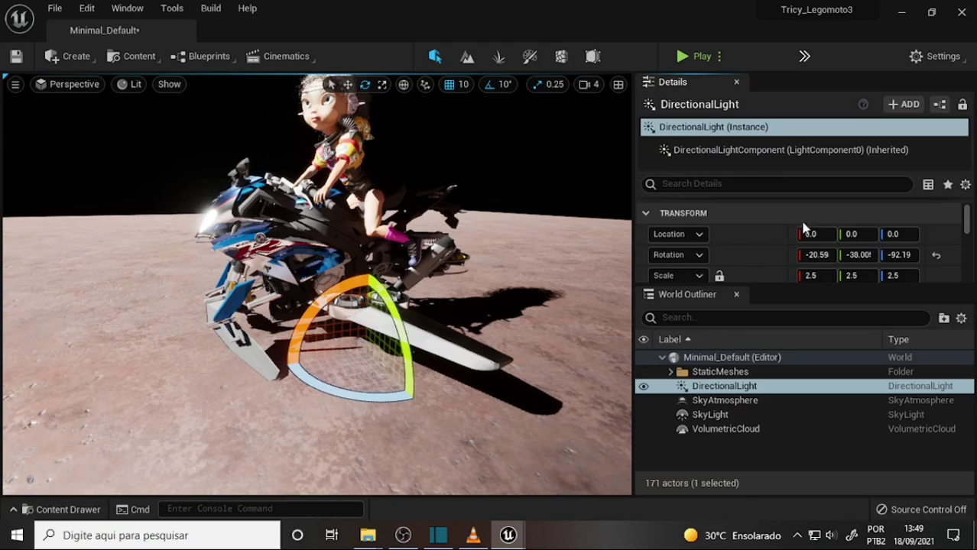
drag(687, 295, 676, 102)
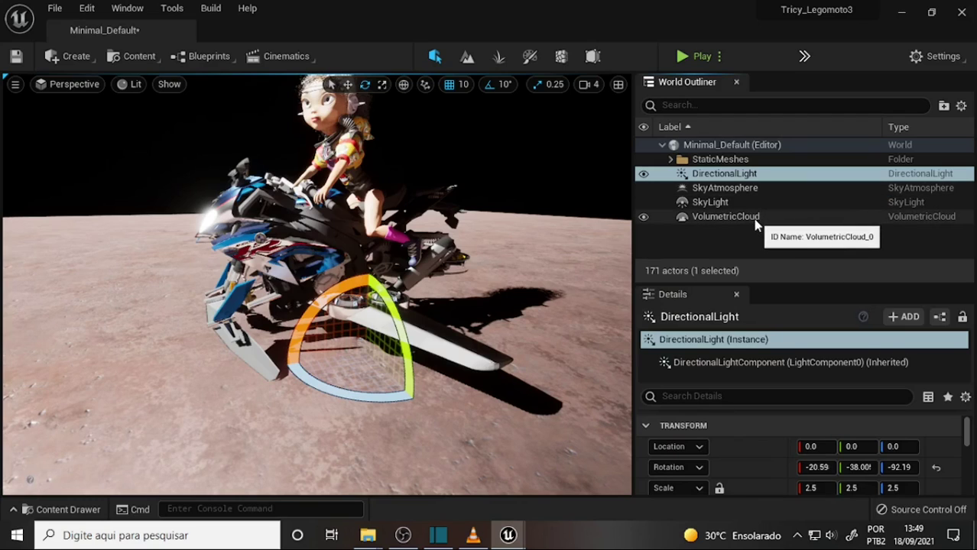
Inspect the SkyAtmosphere, DirectionalLight and SkyLight settings, ending on the SkyLight
click(710, 189)
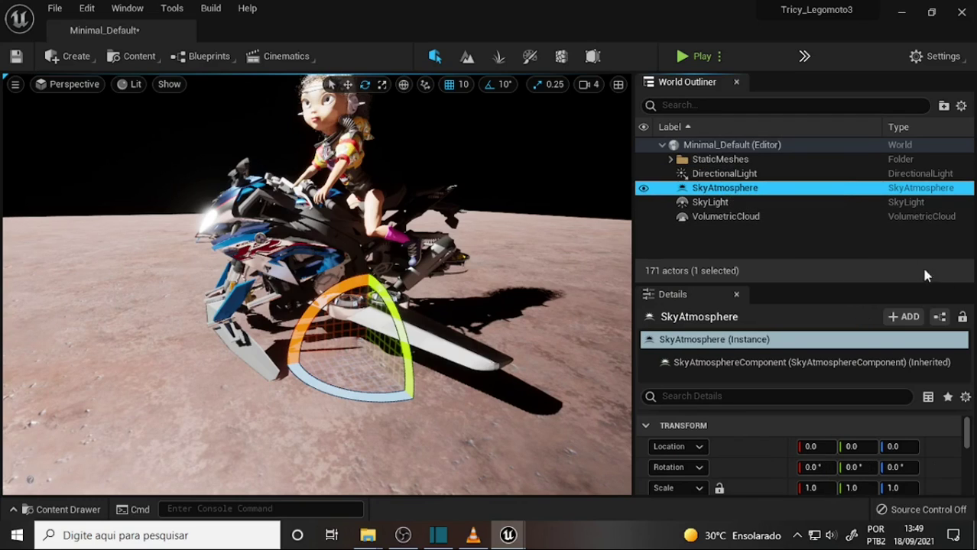
mouse_move(973, 442)
mouse_down()
mouse_move(968, 484)
mouse_move(969, 428)
mouse_up()
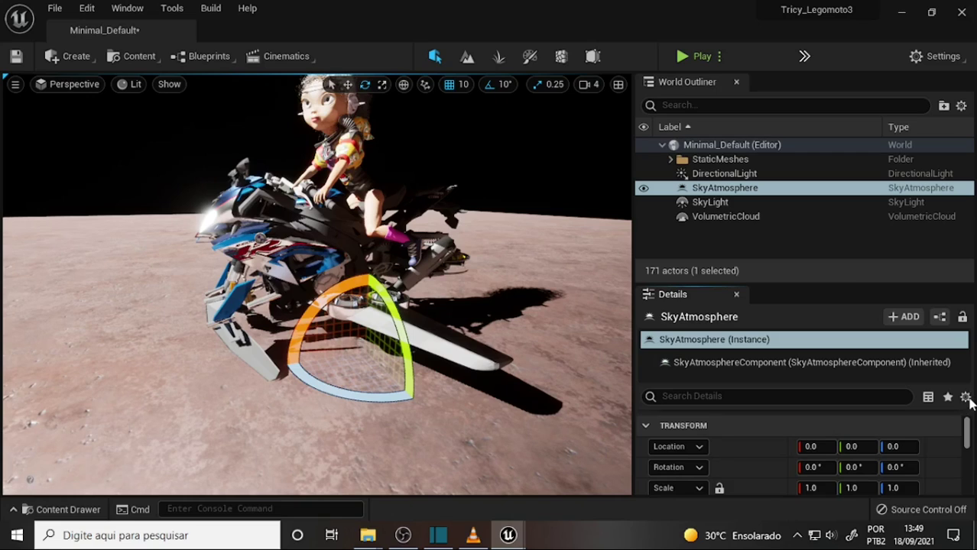
click(713, 202)
click(726, 193)
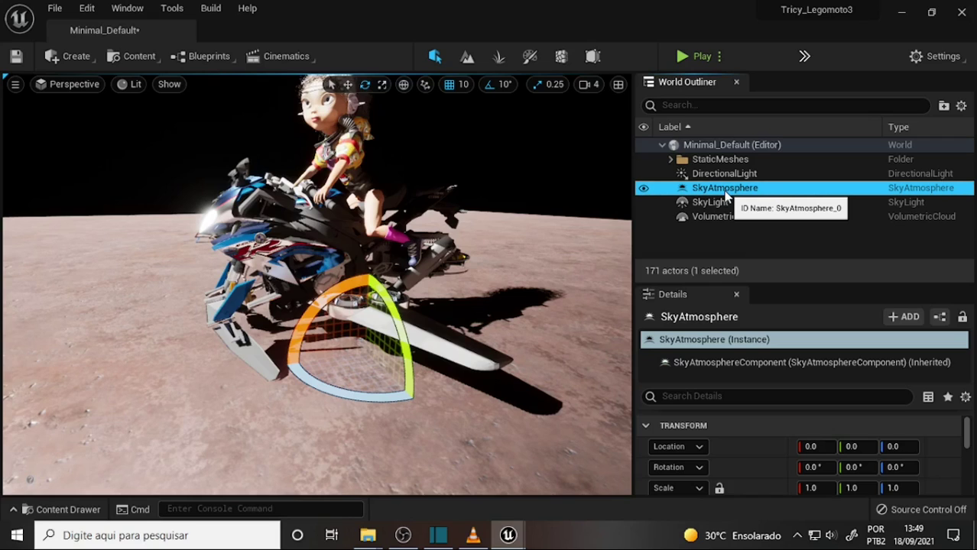
click(722, 174)
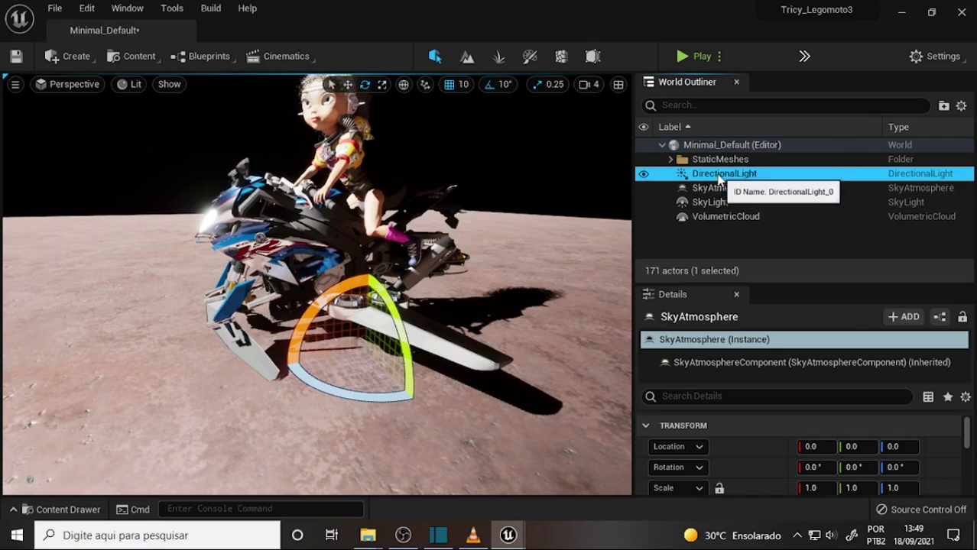
drag(967, 439, 970, 379)
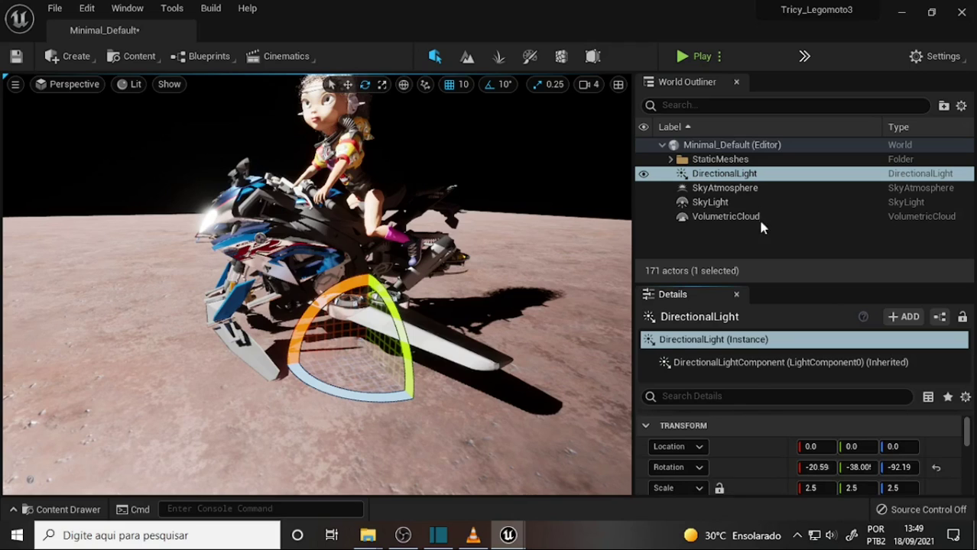
click(711, 202)
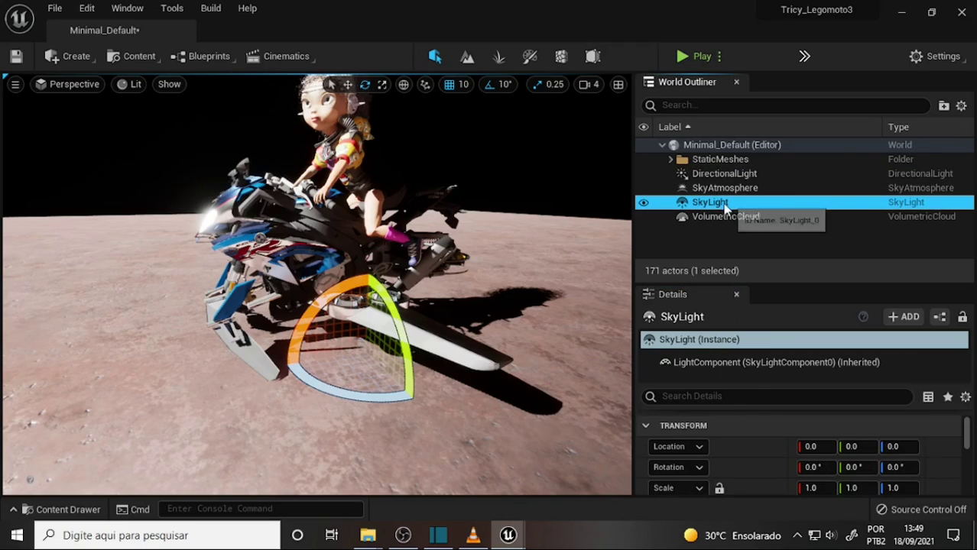
click(75, 56)
mouse_move(115, 96)
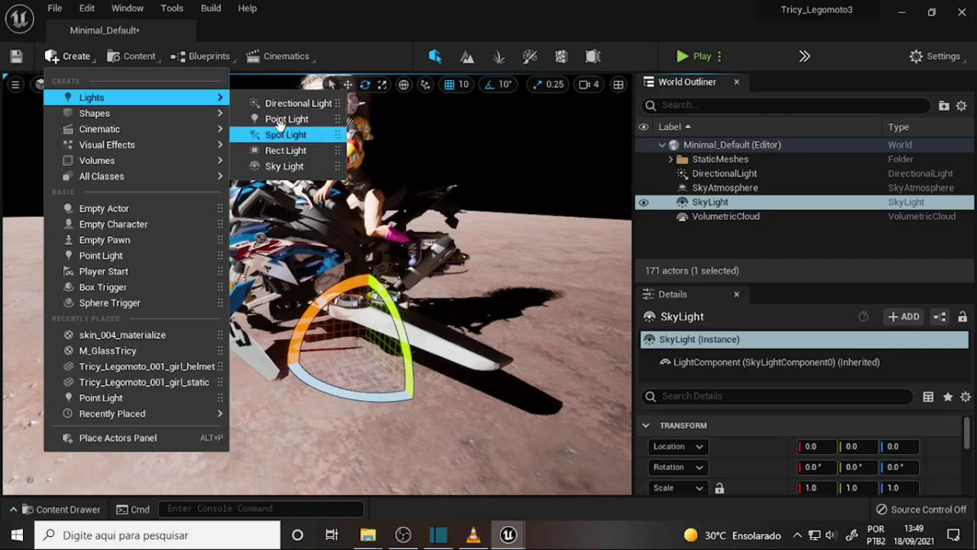
mouse_move(168, 144)
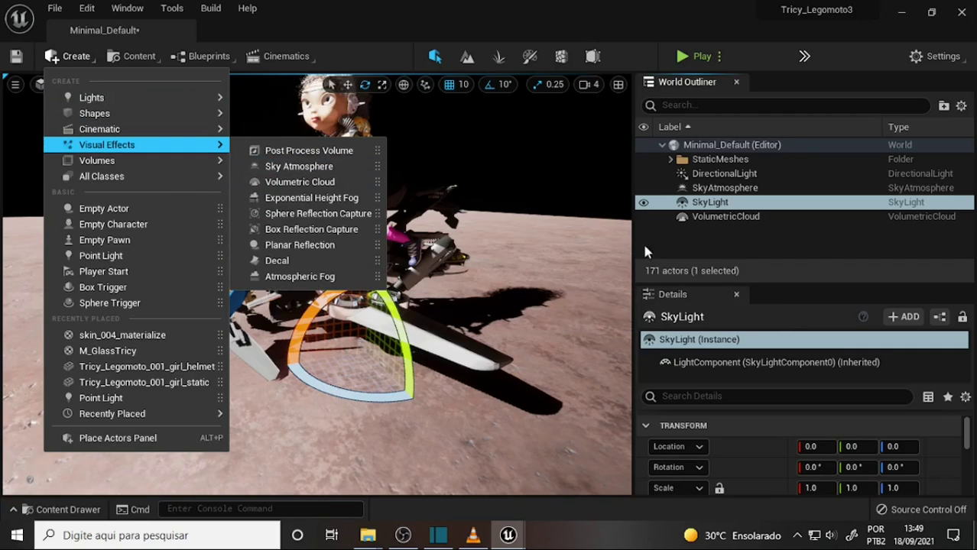
click(724, 208)
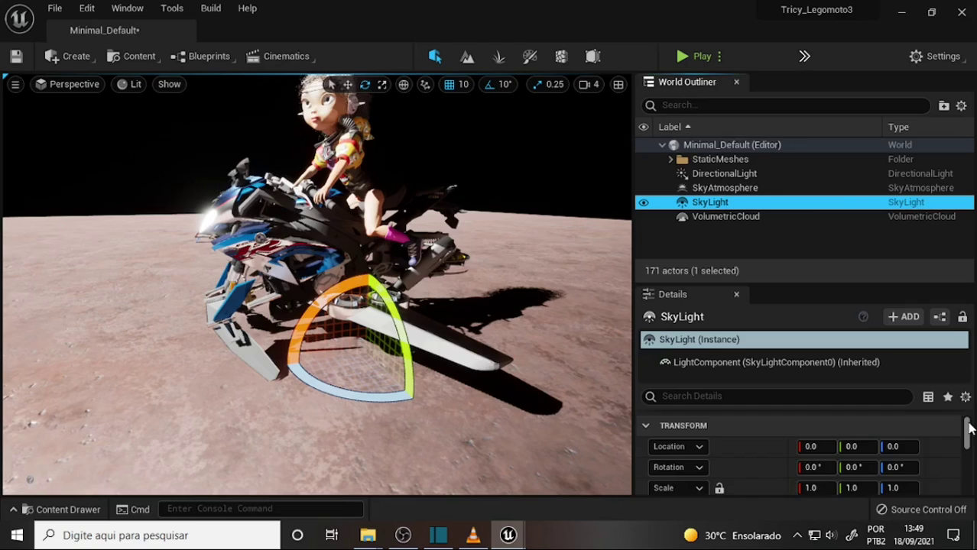
drag(968, 428, 969, 436)
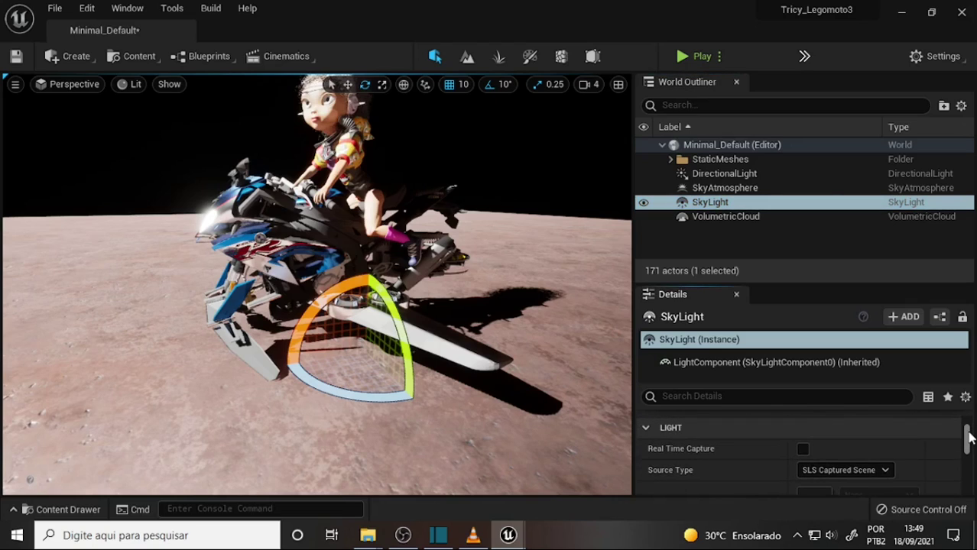
click(802, 450)
drag(968, 433, 969, 457)
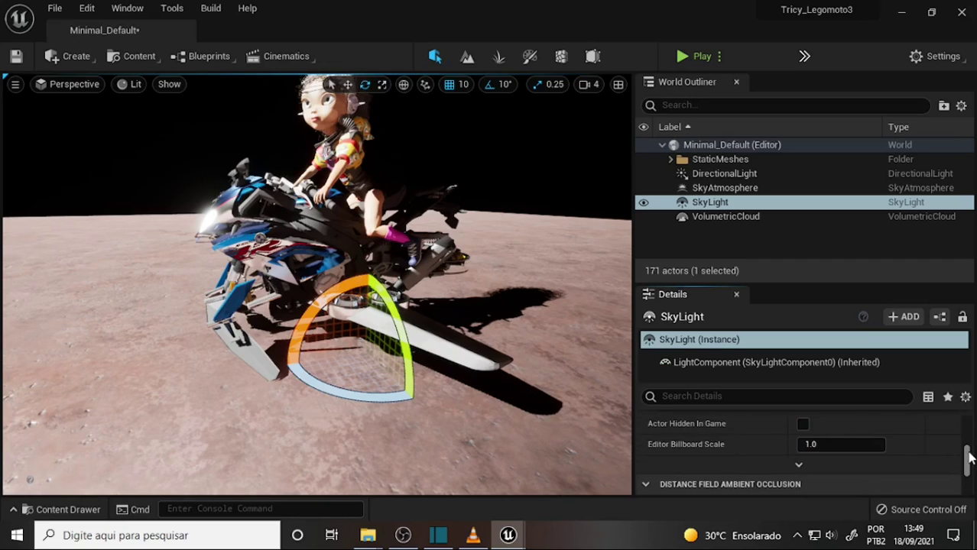
scroll(968, 456, up, 2)
drag(968, 454, 971, 468)
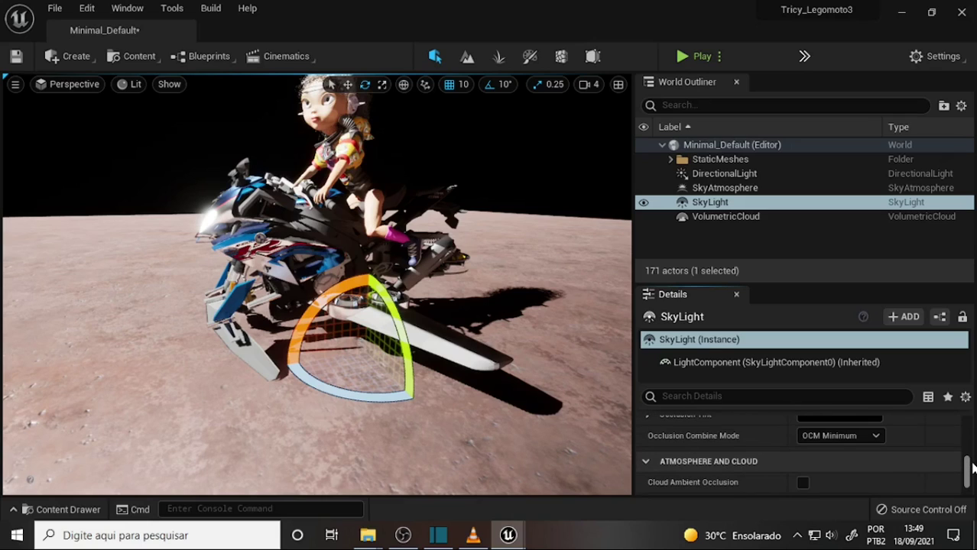
drag(971, 467, 971, 464)
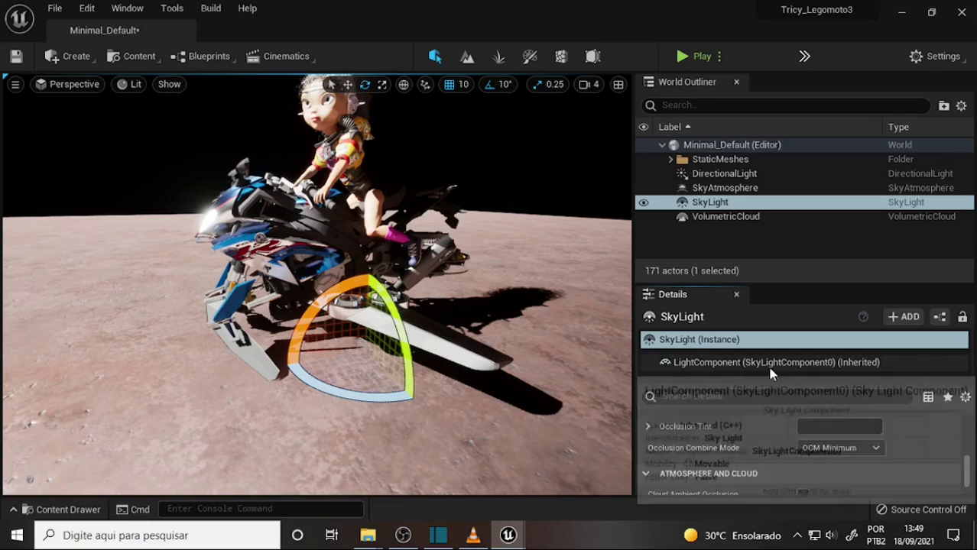
drag(706, 283, 706, 139)
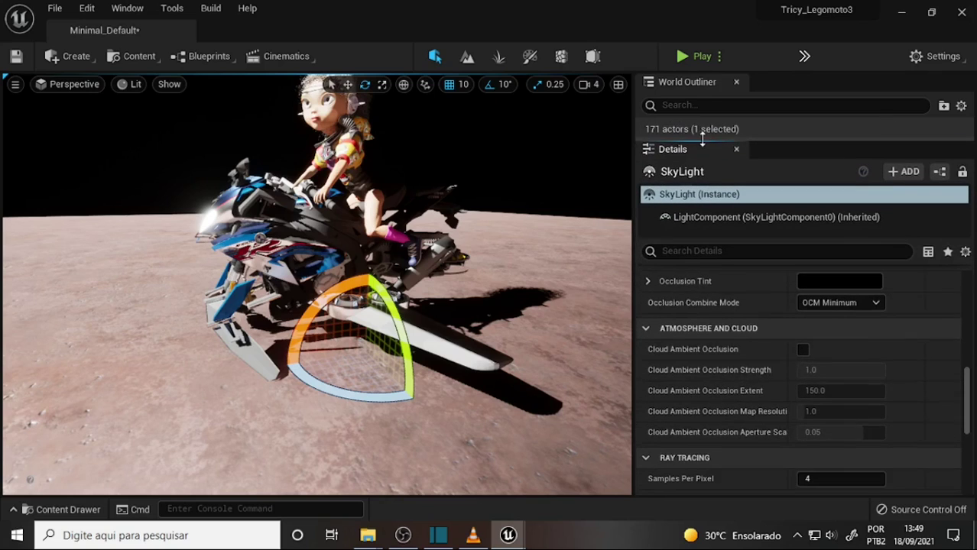
scroll(876, 355, down, 3)
scroll(879, 361, down, 2)
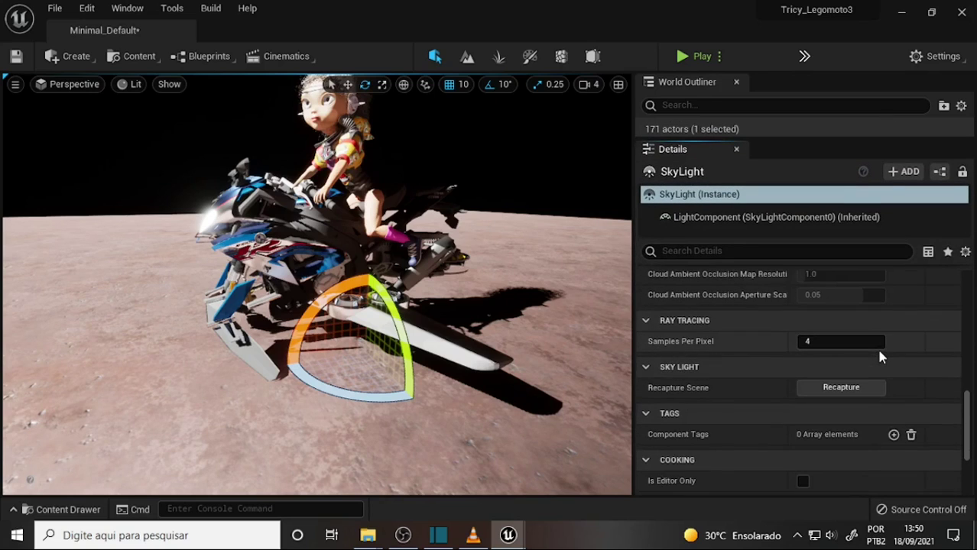
scroll(878, 355, down, 2)
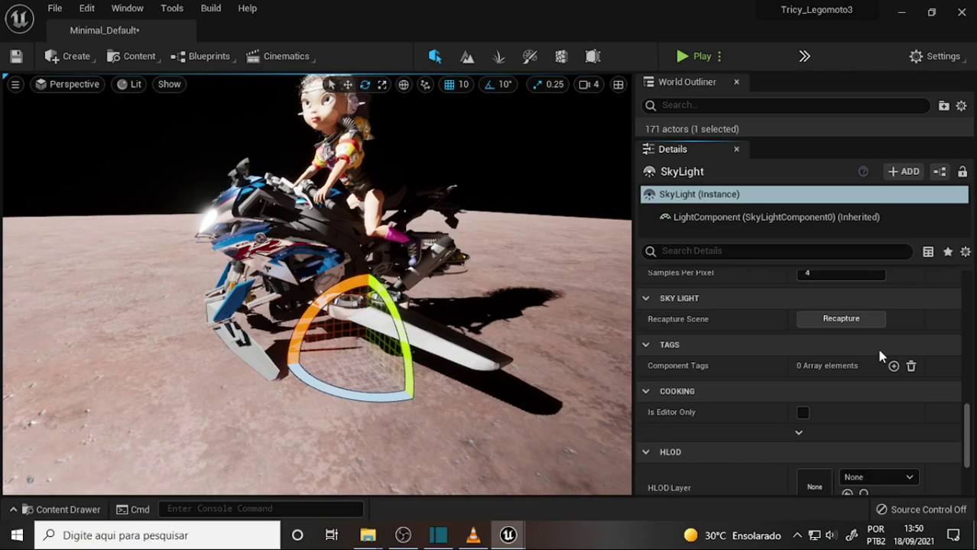
scroll(879, 356, down, 1)
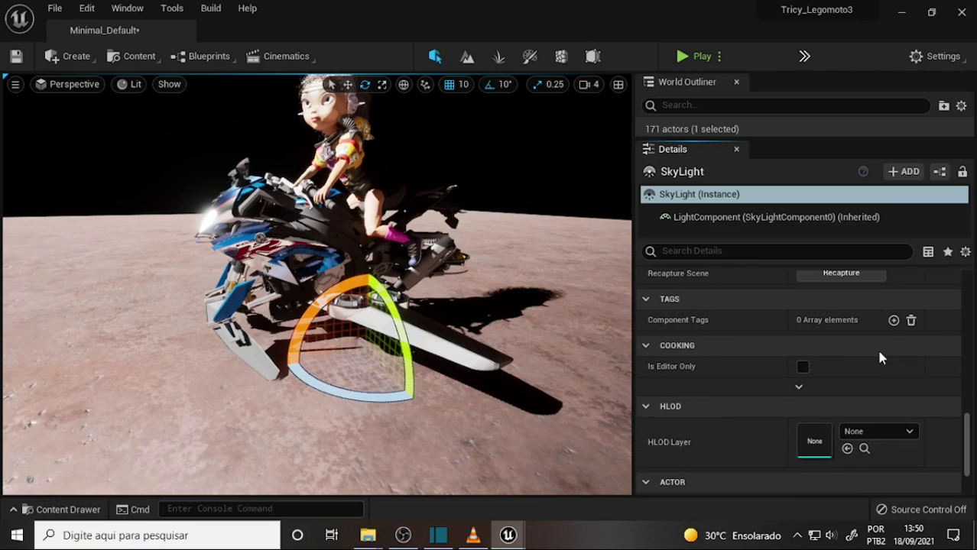
scroll(879, 358, up, 3)
scroll(878, 356, up, 4)
scroll(879, 356, up, 2)
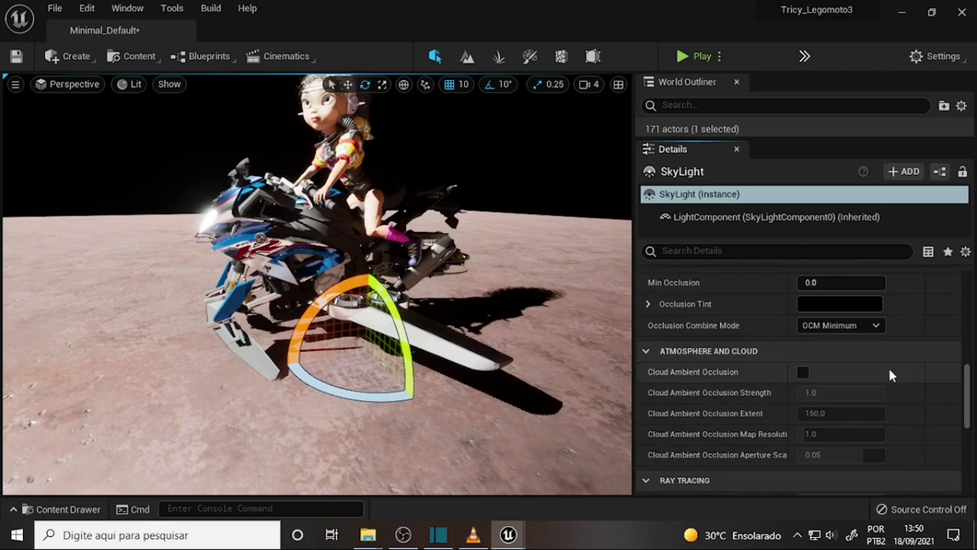
scroll(890, 367, up, 3)
scroll(900, 367, up, 1)
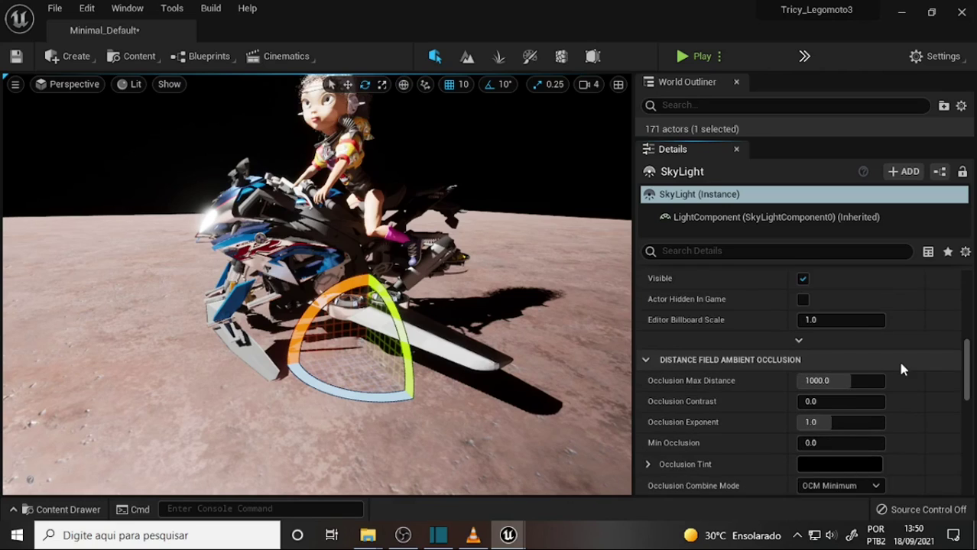
scroll(900, 367, down, 1)
scroll(900, 368, down, 1)
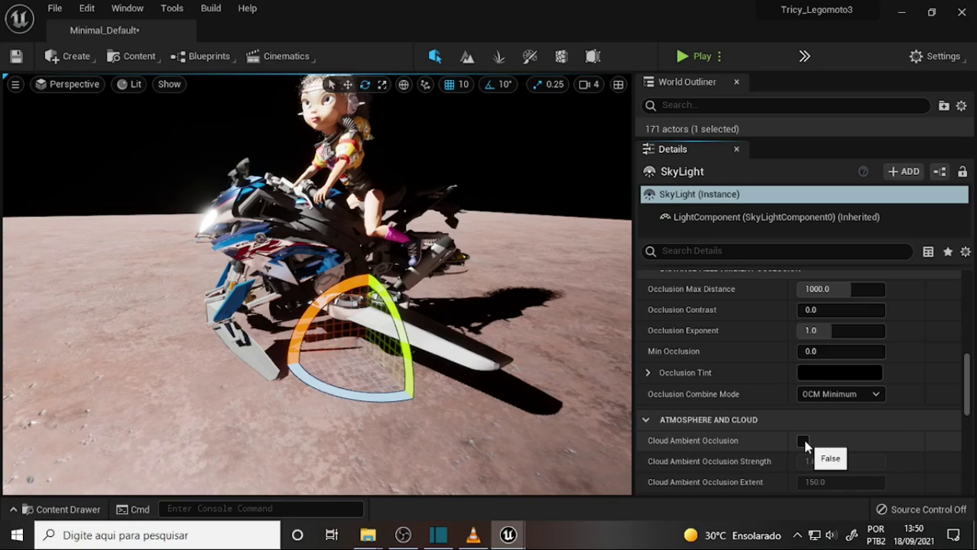
scroll(890, 361, up, 3)
scroll(890, 362, up, 4)
scroll(891, 361, up, 4)
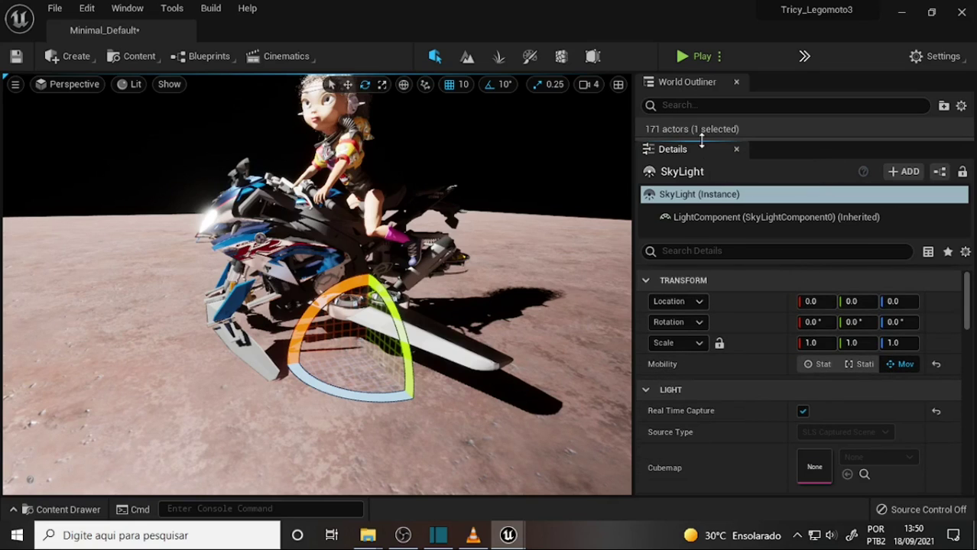
Enlarge the World Outliner, select VolumetricCloud to show its properties, and reframe the bike
mouse_move(508, 202)
right_down()
mouse_move(500, 205)
mouse_move(527, 197)
mouse_move(506, 268)
mouse_move(578, 278)
right_up()
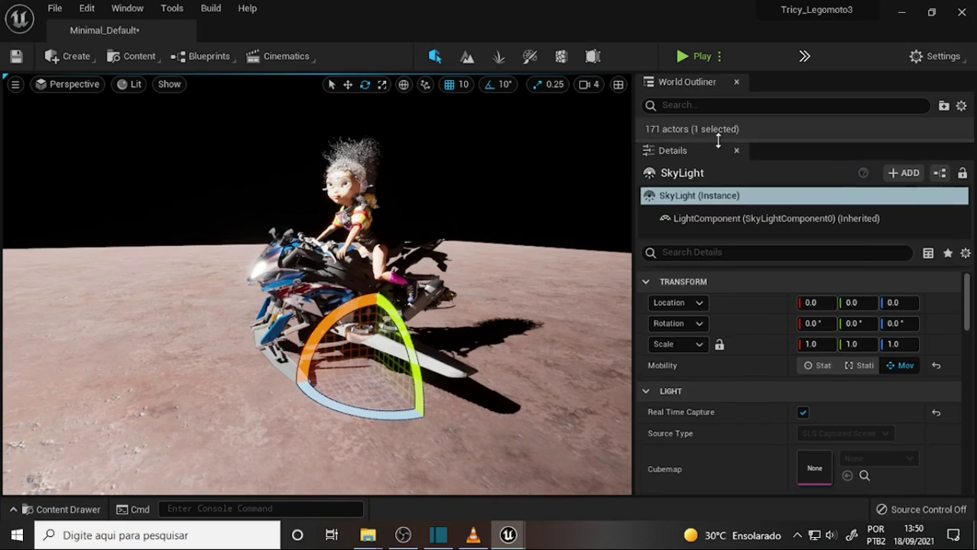
drag(722, 139, 738, 277)
click(738, 217)
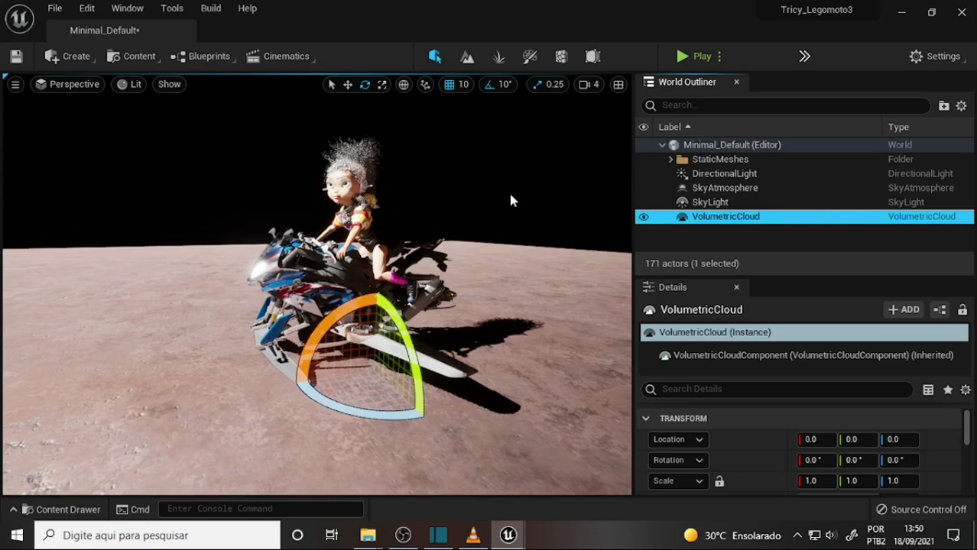
right_drag(512, 200, 535, 201)
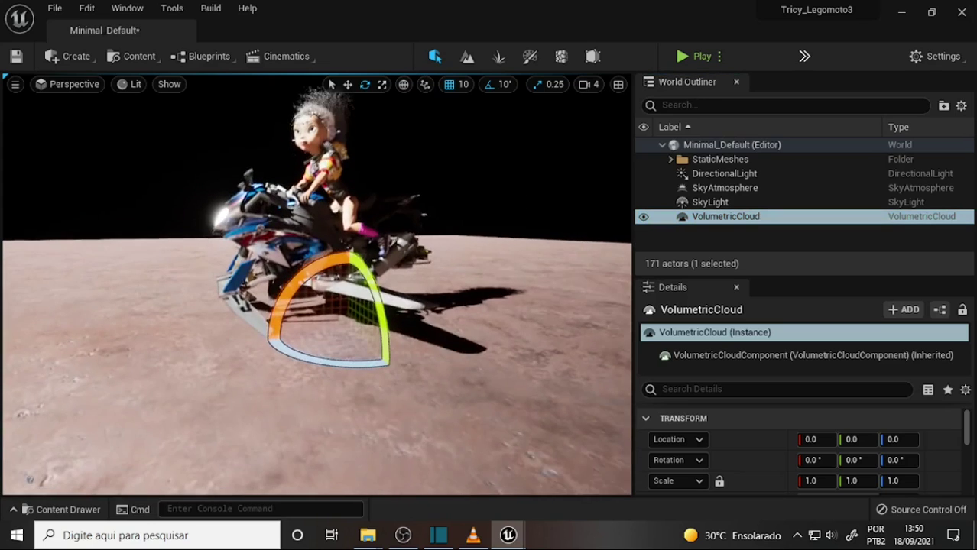
Open a taller Content Drawer and drag Tricy_Legomoto_001moto into StarterContent with Move Here
click(68, 509)
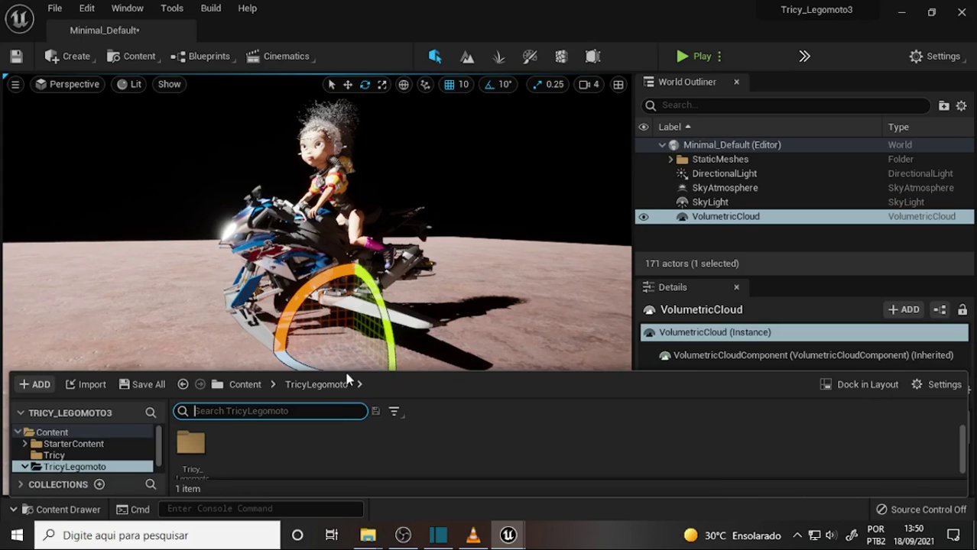
drag(385, 374, 384, 308)
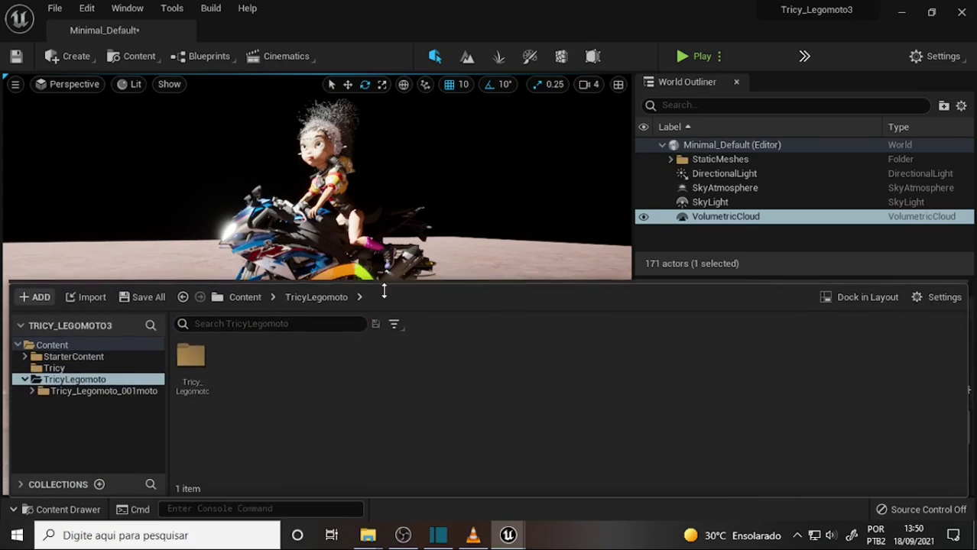
drag(84, 413, 66, 379)
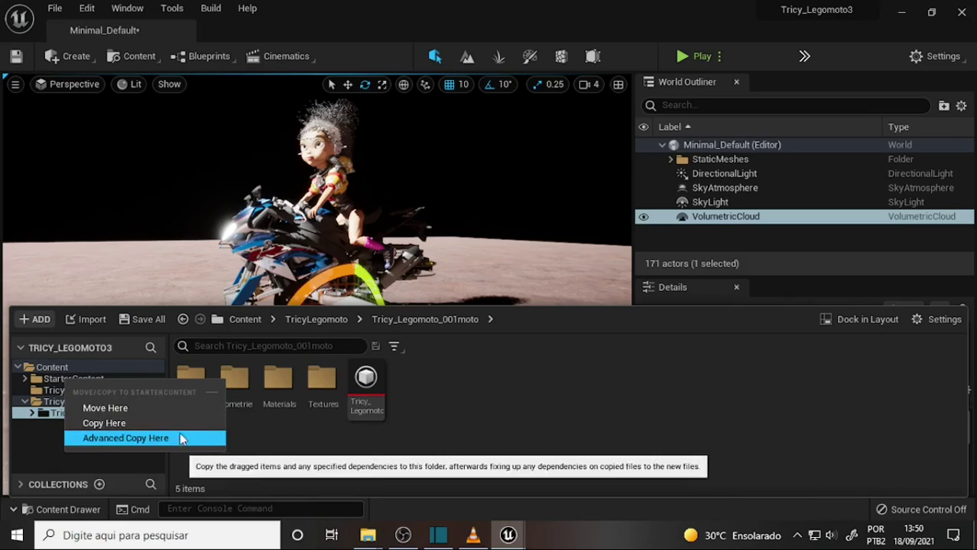
click(105, 406)
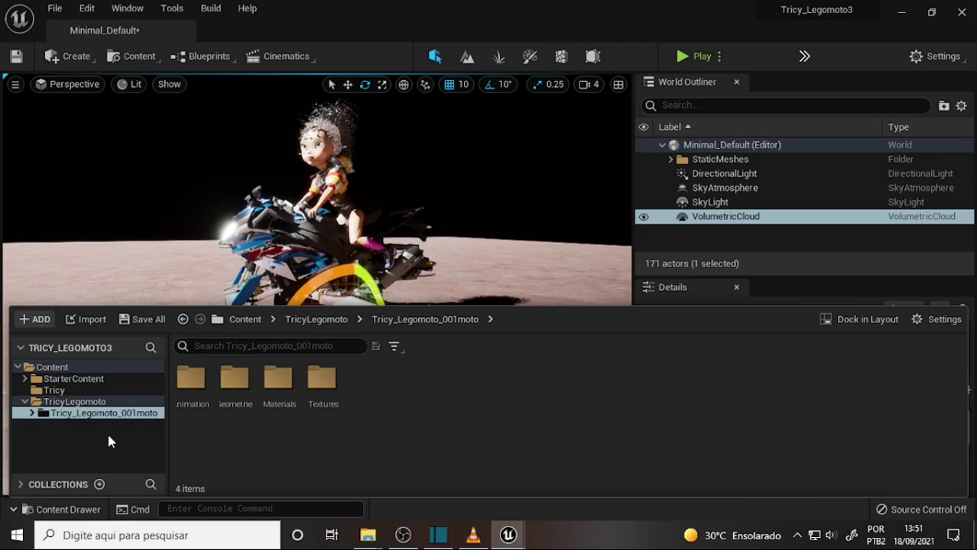
Move the Tricy_Legomoto_001moto folder out of StarterContent to the Content root
click(102, 411)
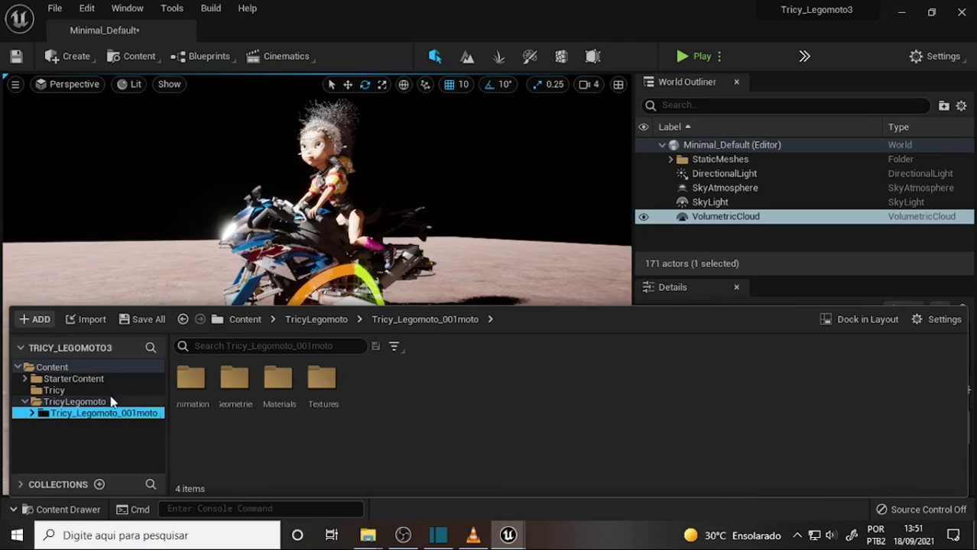
click(77, 402)
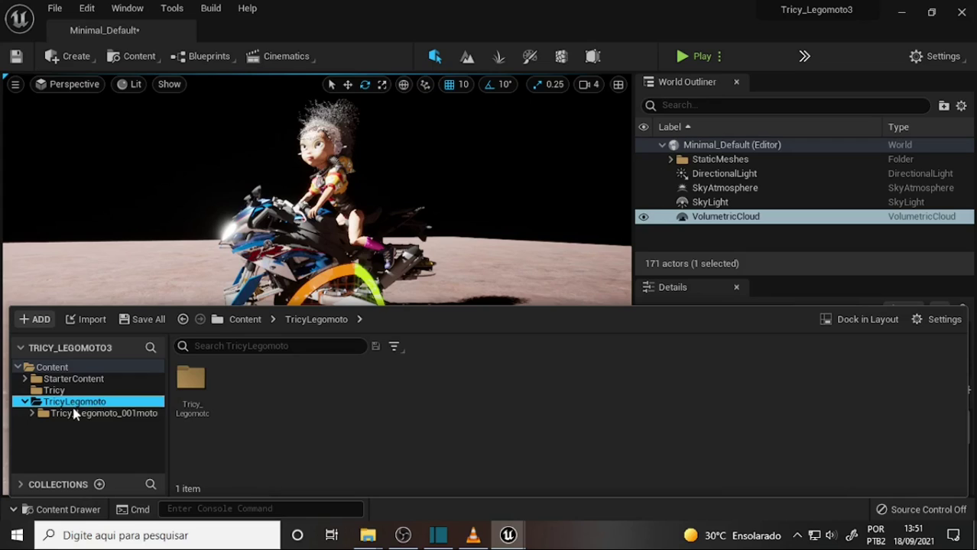
click(63, 379)
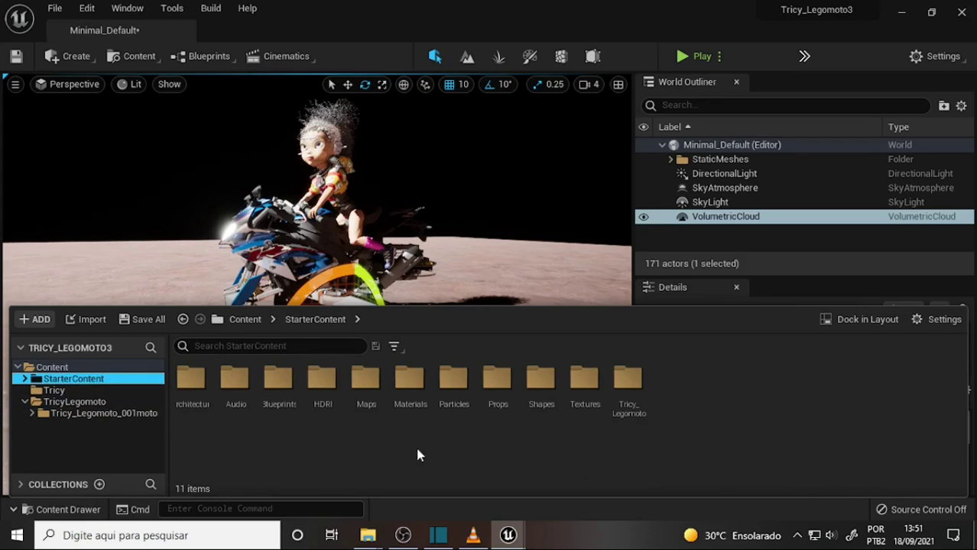
mouse_move(629, 382)
mouse_down()
mouse_move(60, 334)
mouse_move(51, 371)
mouse_up()
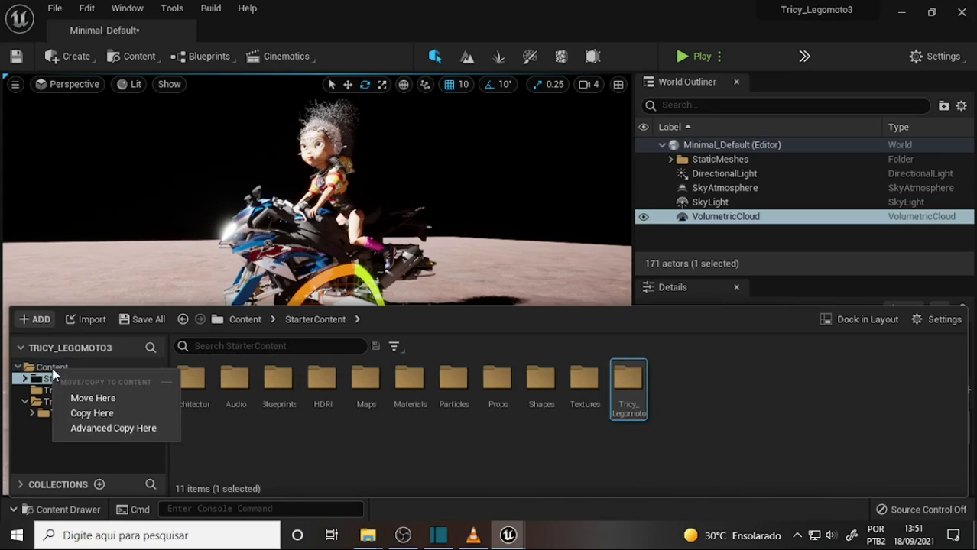
click(92, 396)
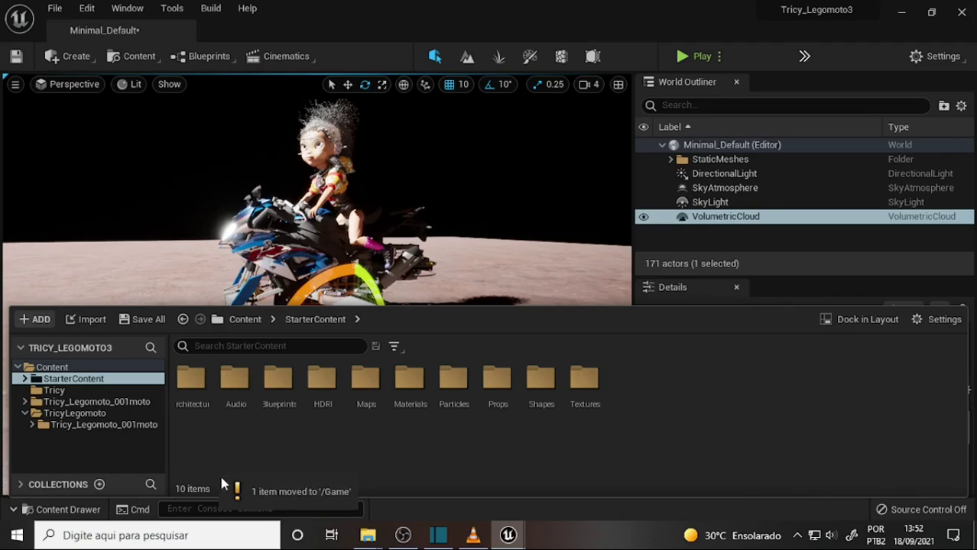
Move the moto's Animations, Geometries, Materials folders and Tricy_Legomoto mesh into TricyLegomoto
click(68, 424)
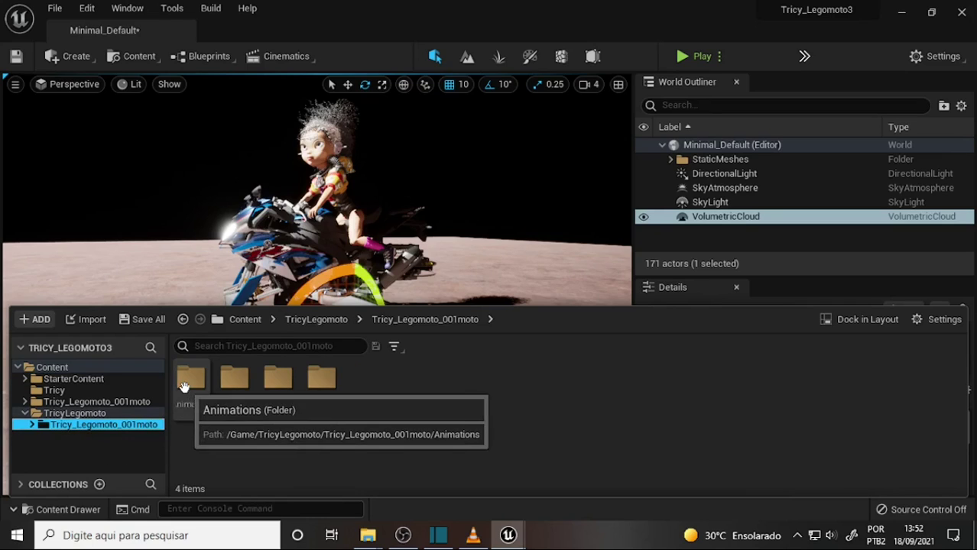
double_click(186, 385)
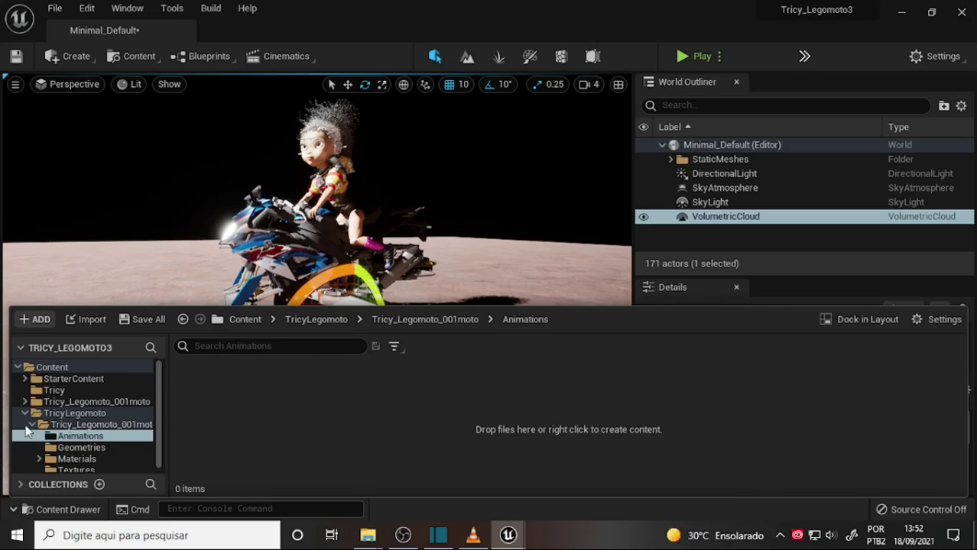
click(31, 425)
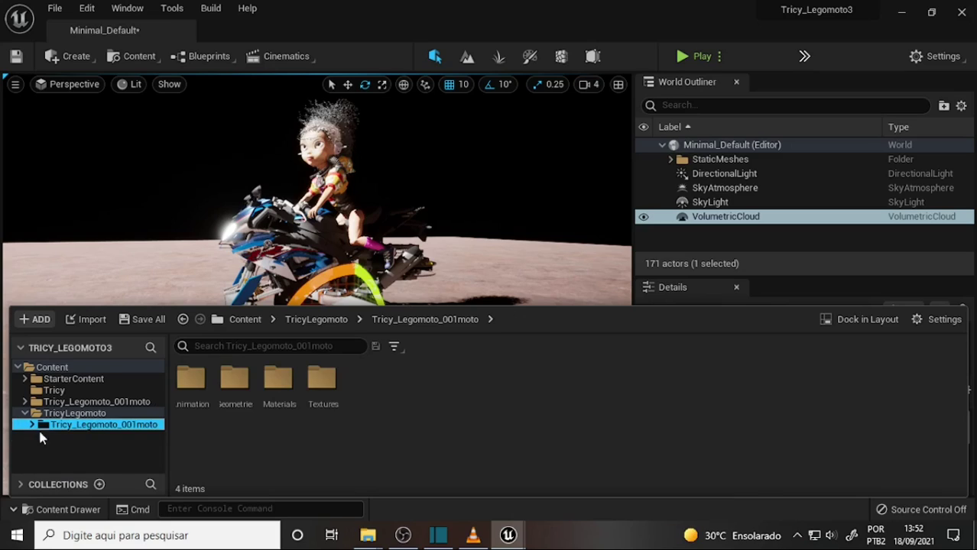
click(93, 403)
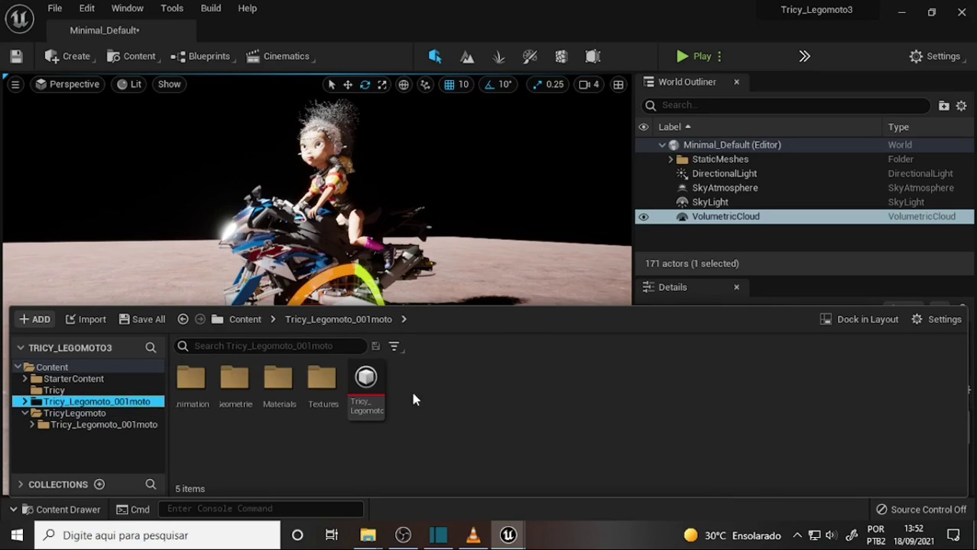
click(190, 386)
shift+click(278, 382)
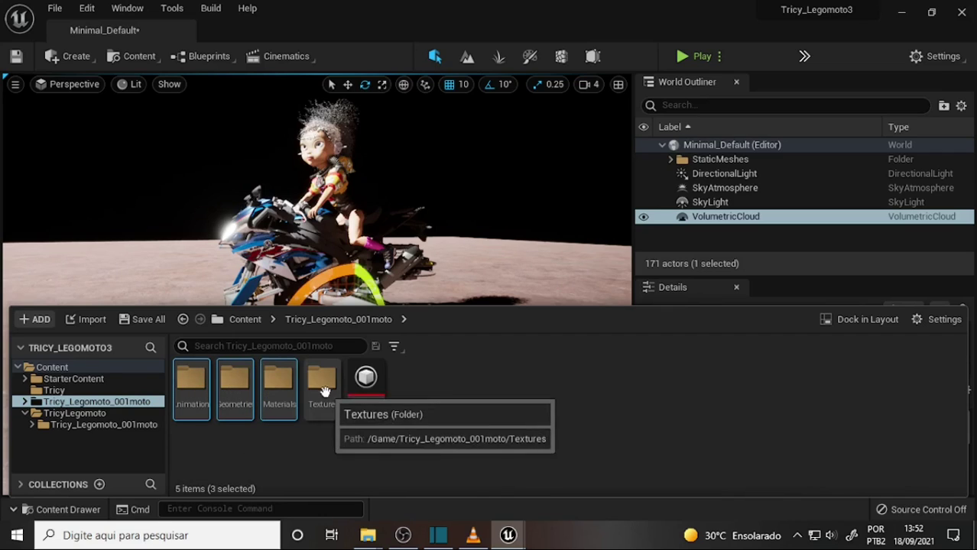
shift+click(365, 378)
drag(189, 378, 79, 417)
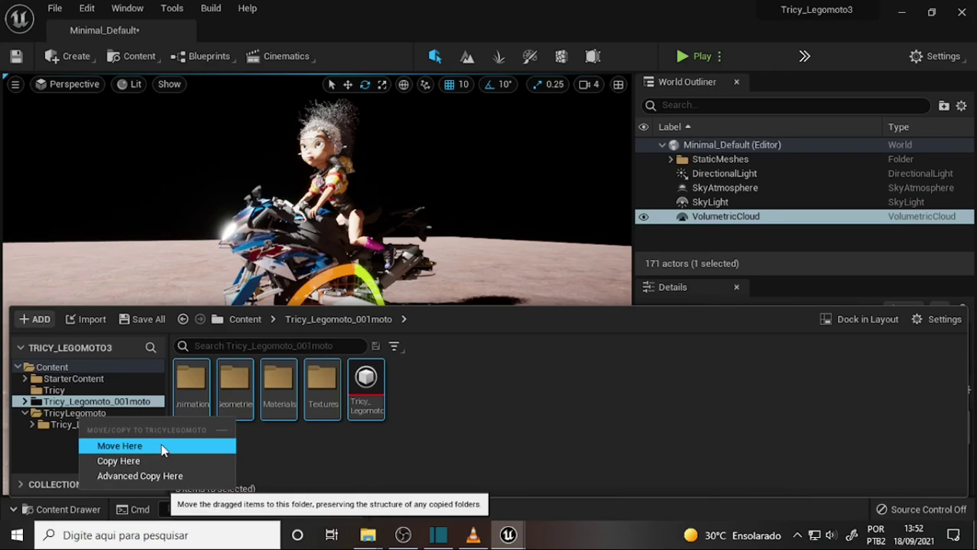
click(123, 445)
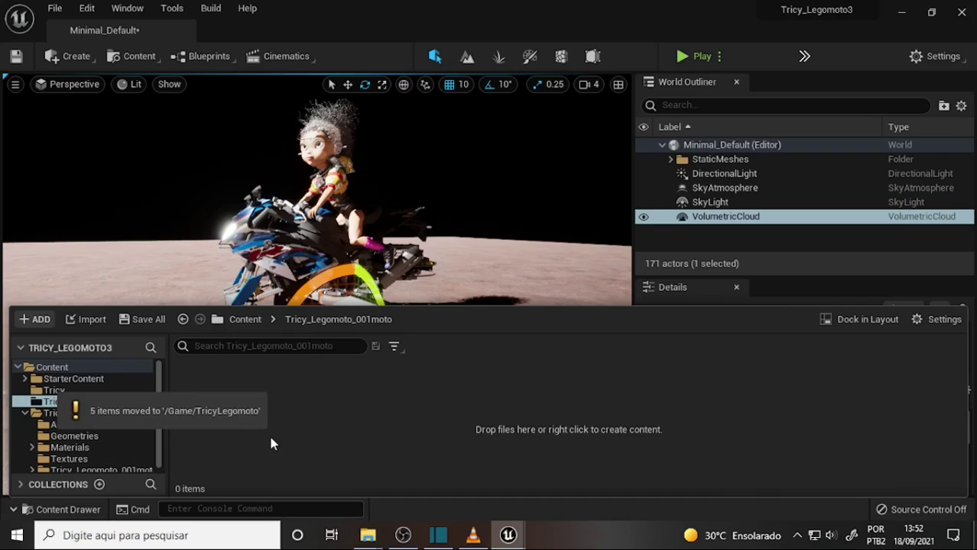
click(25, 414)
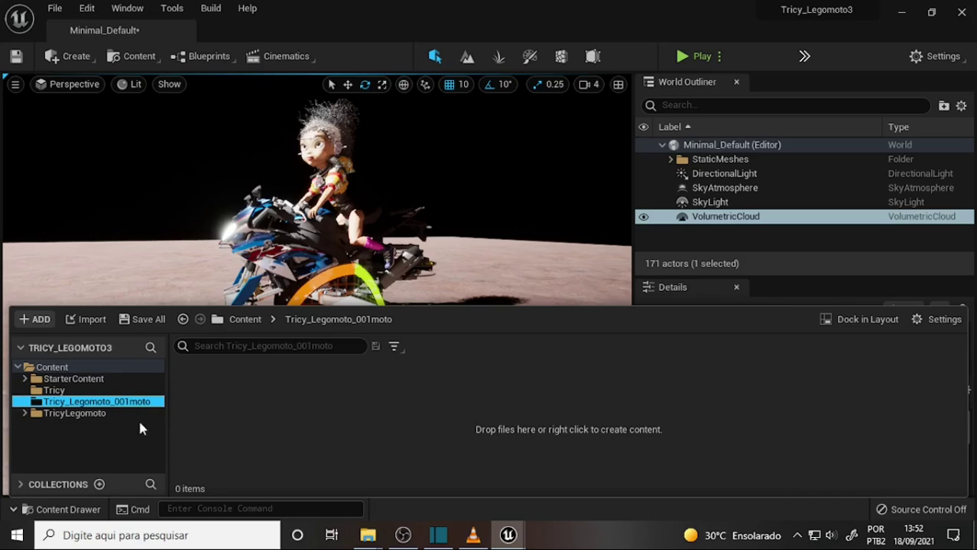
Move the Tricy folder and its 39 assets into TricyLegomoto, then return to the Content root
click(55, 391)
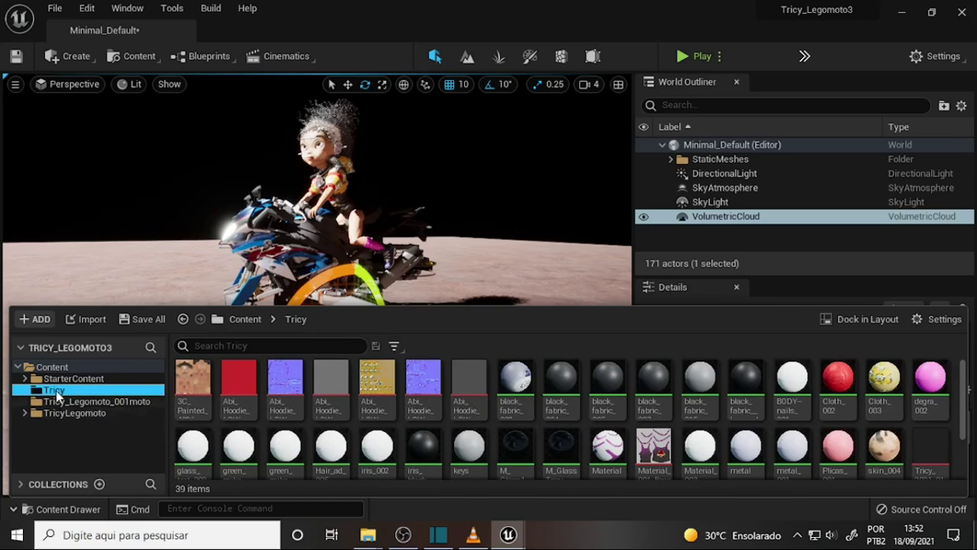
drag(53, 391, 81, 418)
click(111, 444)
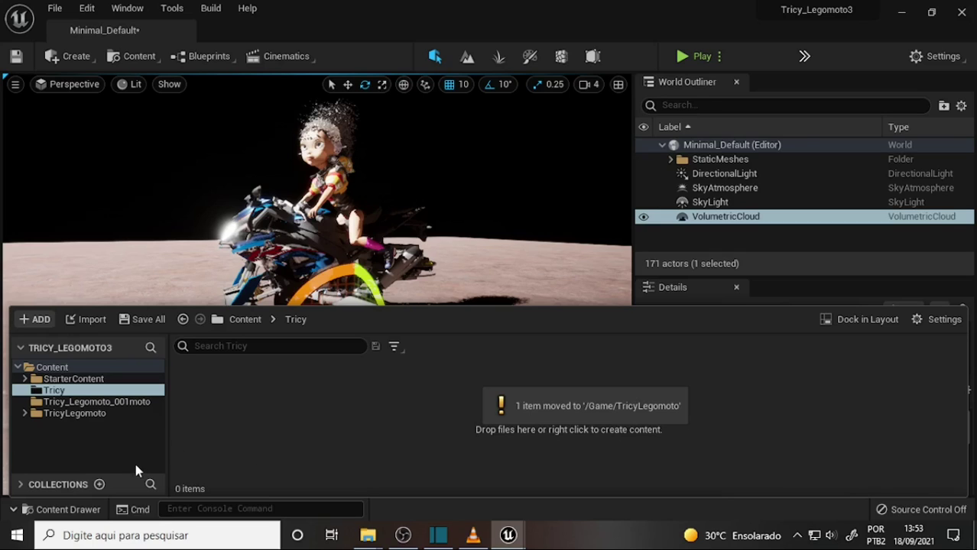
click(71, 380)
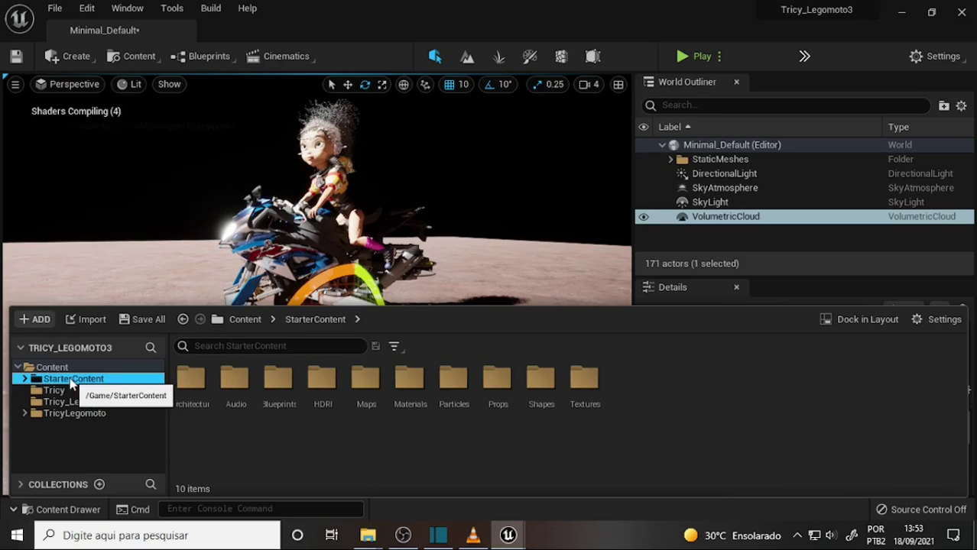
click(54, 369)
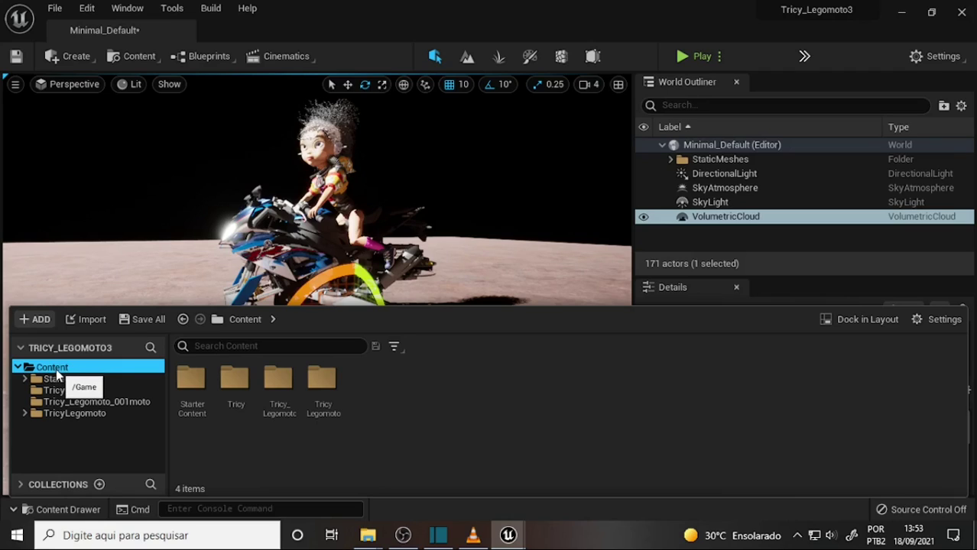
Fix up redirectors in Content, then browse to the Floor actor's Floor_400x400 mesh asset
right_click(56, 367)
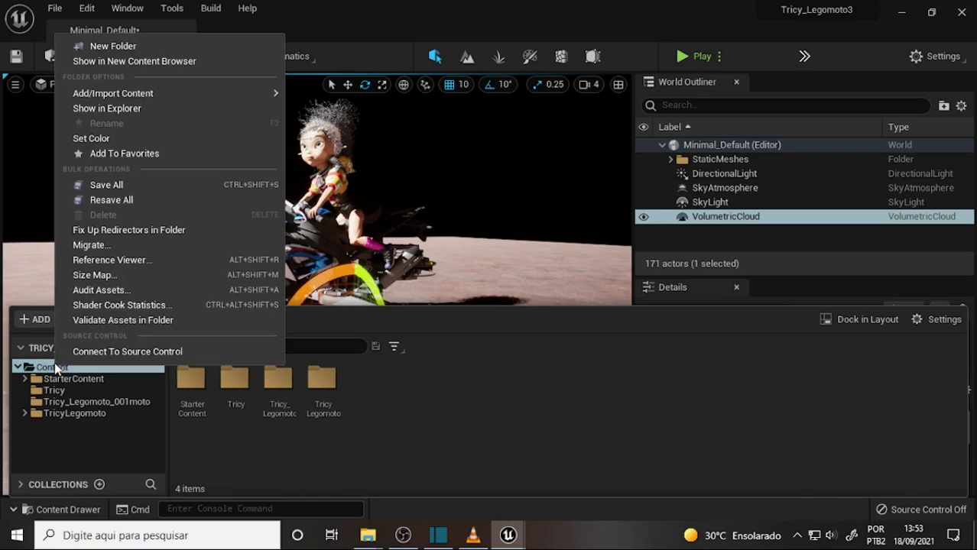
click(141, 232)
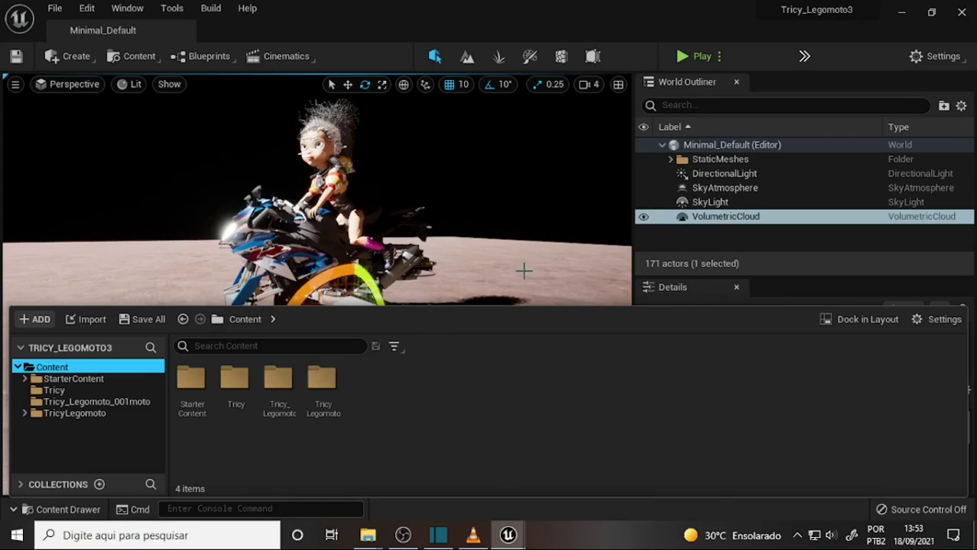
click(670, 159)
click(714, 174)
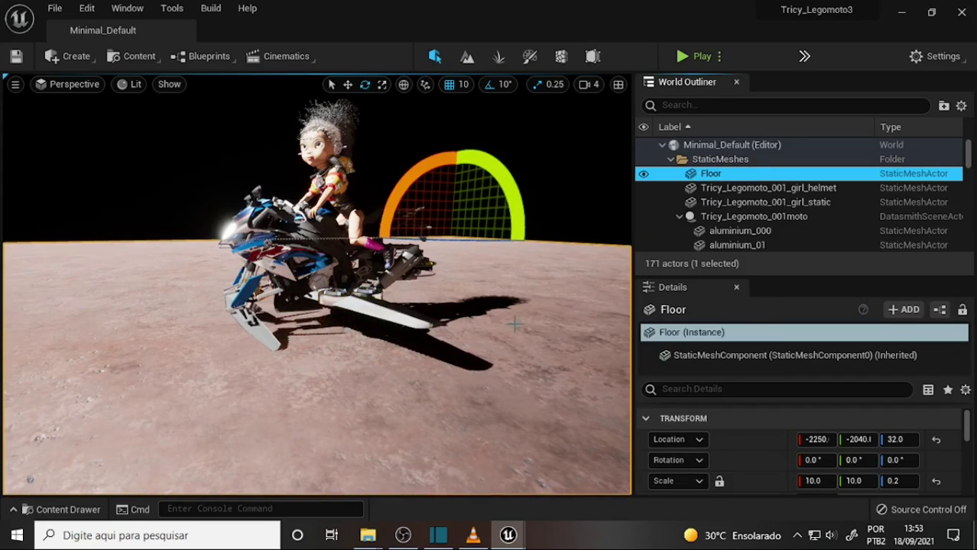
key(ctrl+space)
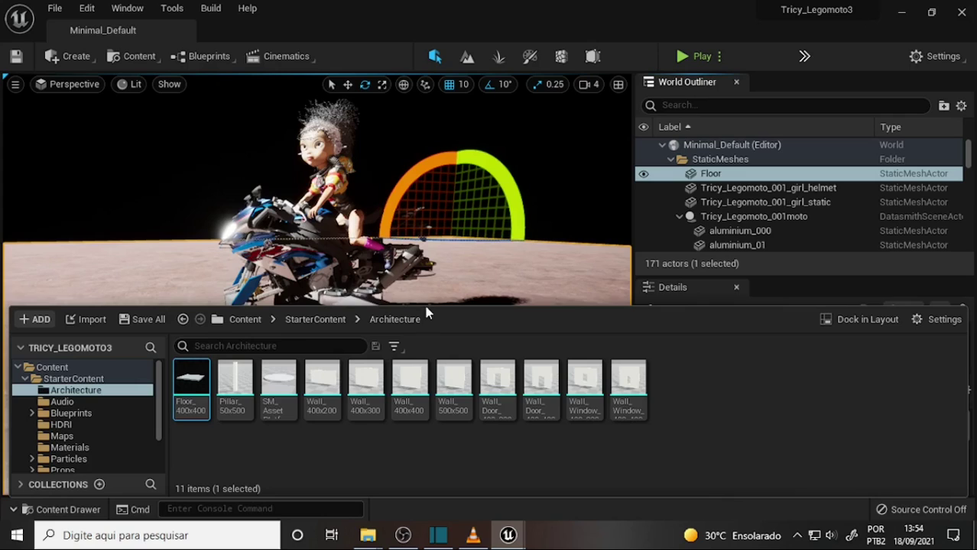
Move the Floor_400x400 asset into the TricyLegomoto folder
drag(423, 303, 450, 158)
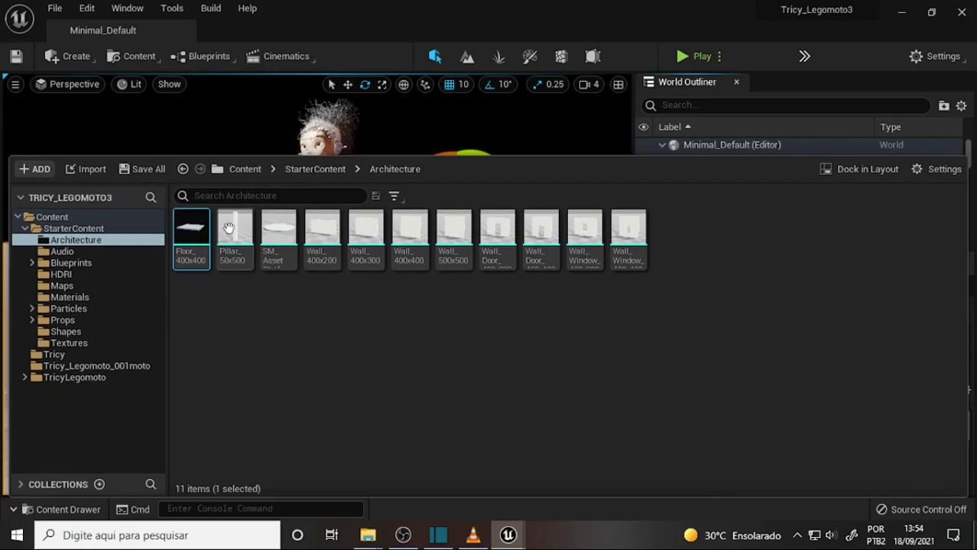
mouse_move(191, 229)
mouse_down()
mouse_move(129, 367)
mouse_move(86, 377)
mouse_up()
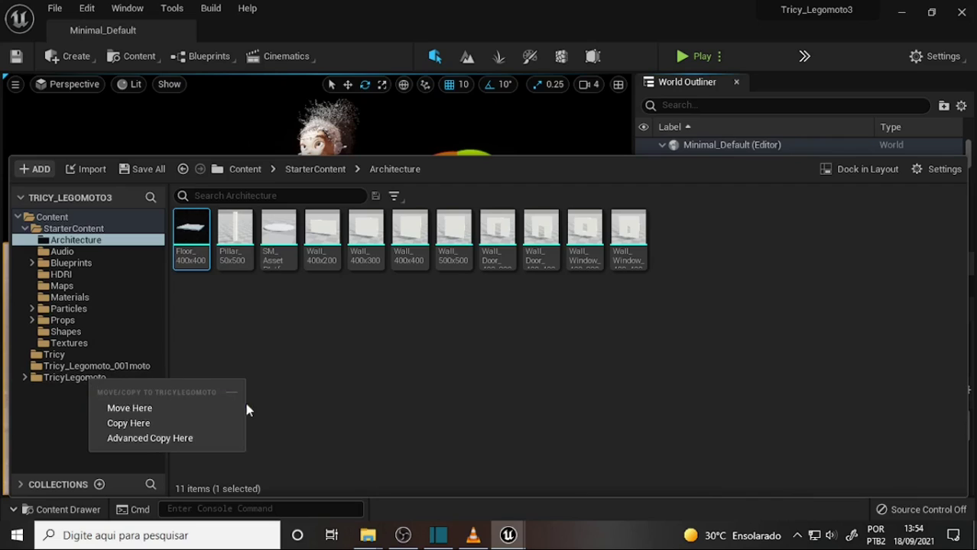
click(160, 408)
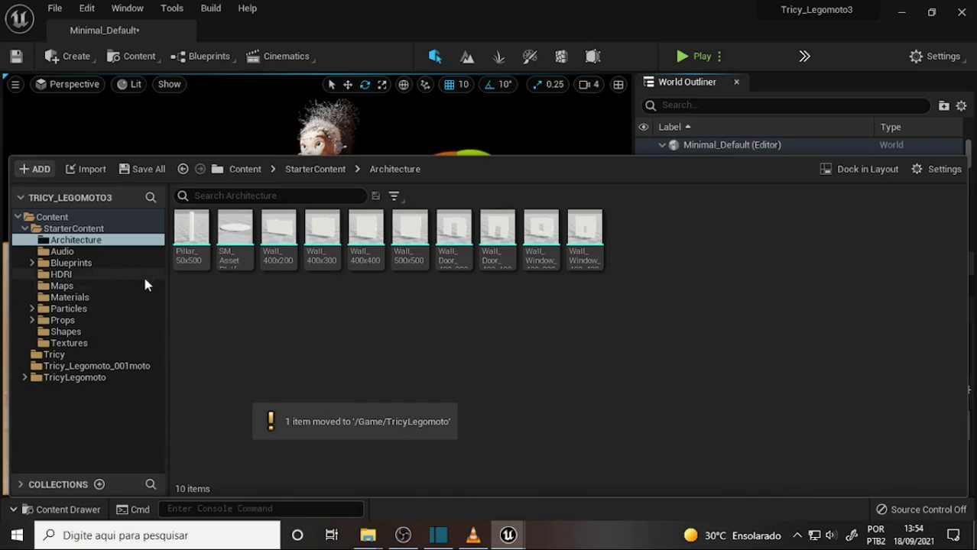
Fix up redirectors across the whole Content folder
click(54, 218)
right_click(55, 218)
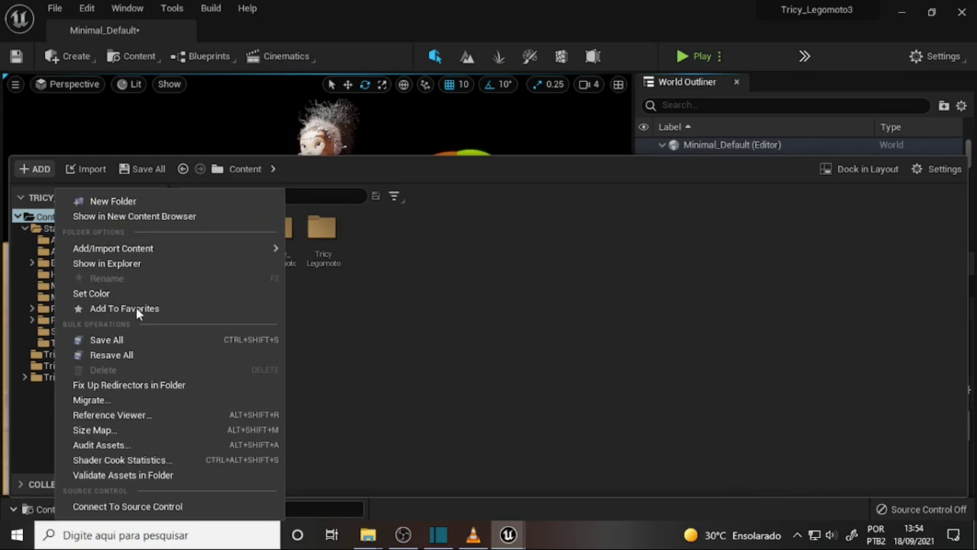
click(130, 386)
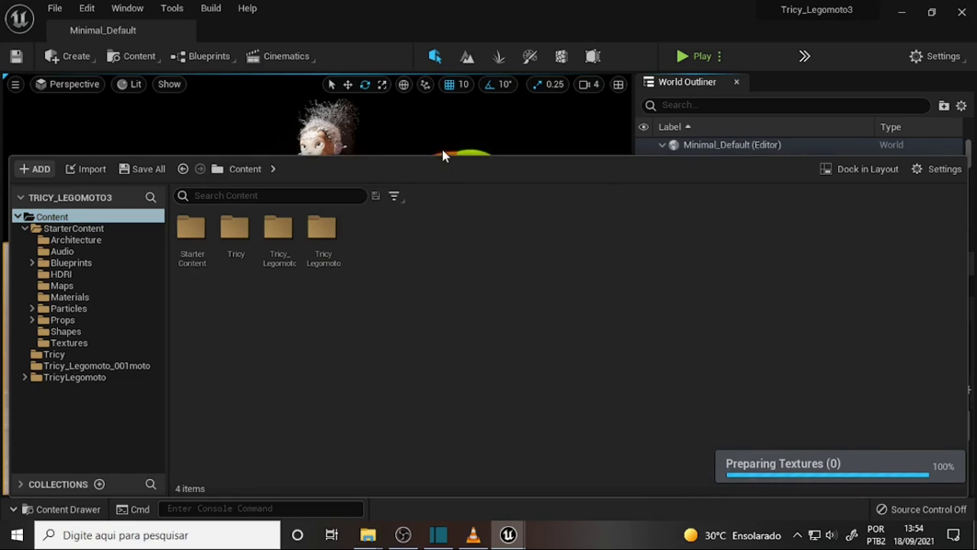
Try deleting StarterContent, Tricy and Tricy_Legomoto_001moto together, dismissing the open-level error
mouse_move(440, 156)
mouse_down()
mouse_move(440, 320)
mouse_move(447, 297)
mouse_up()
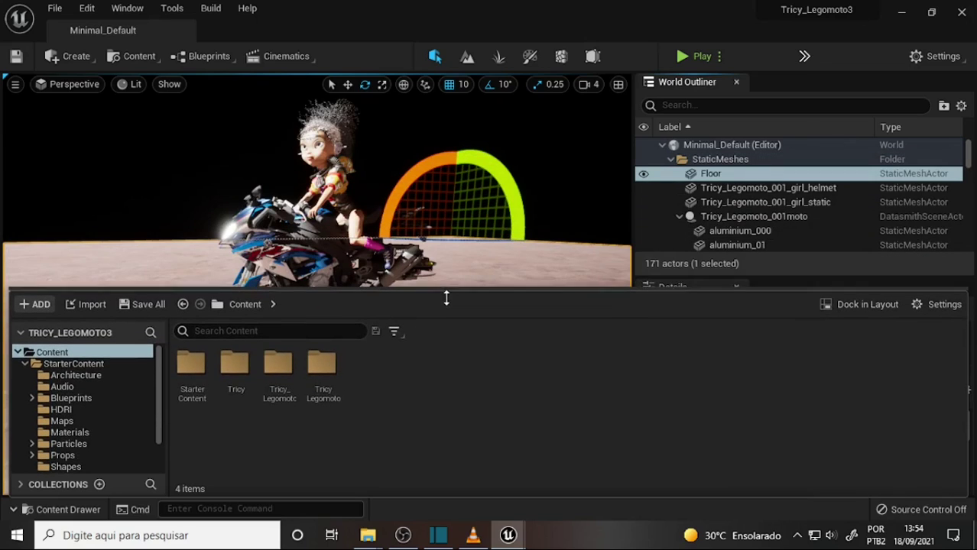
click(24, 363)
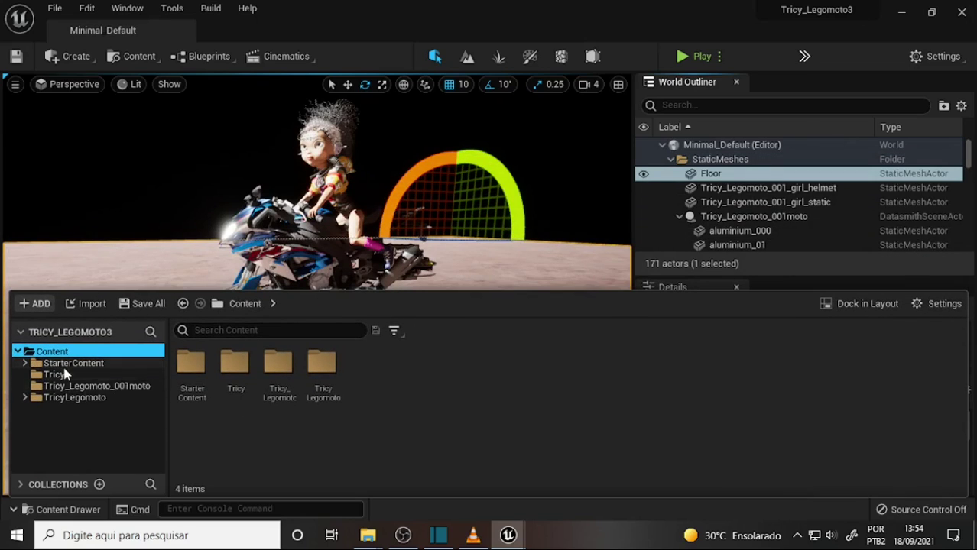
click(73, 363)
ctrl+click(53, 374)
ctrl+click(75, 387)
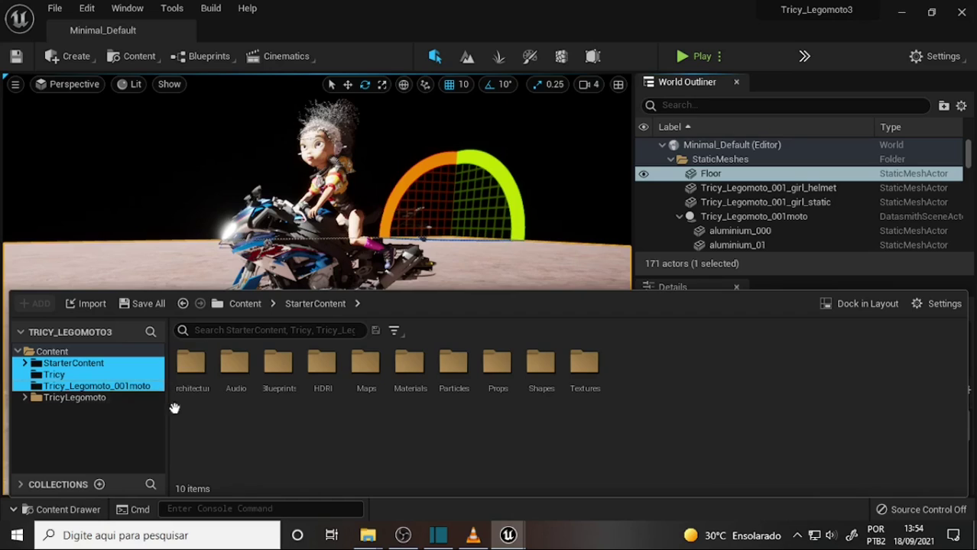
key(Delete)
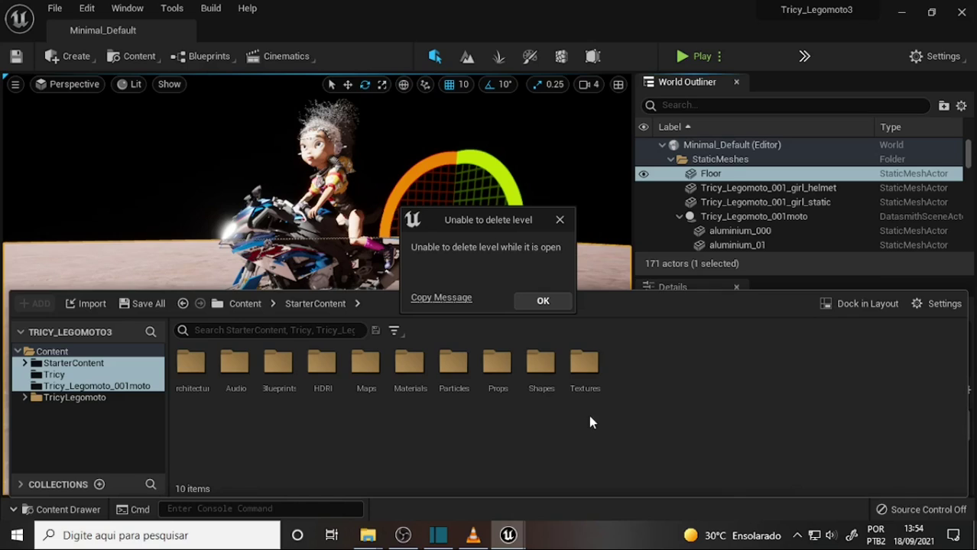
click(543, 303)
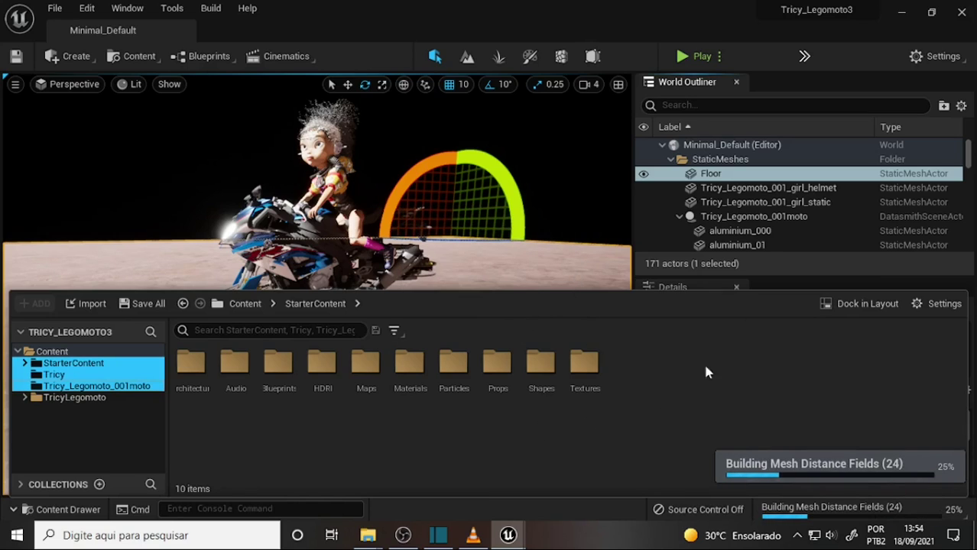
Delete the Tricy_Legomoto_001moto folder
click(671, 160)
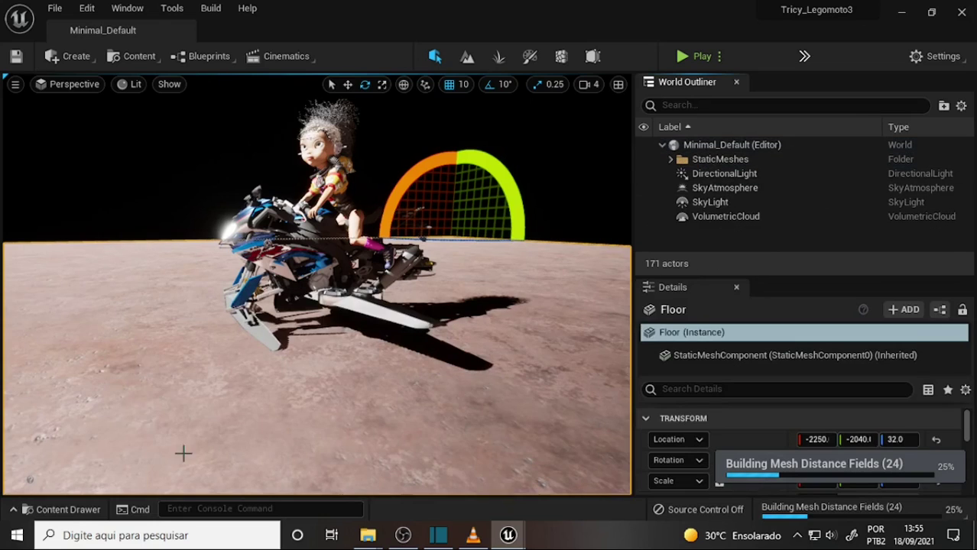
click(61, 511)
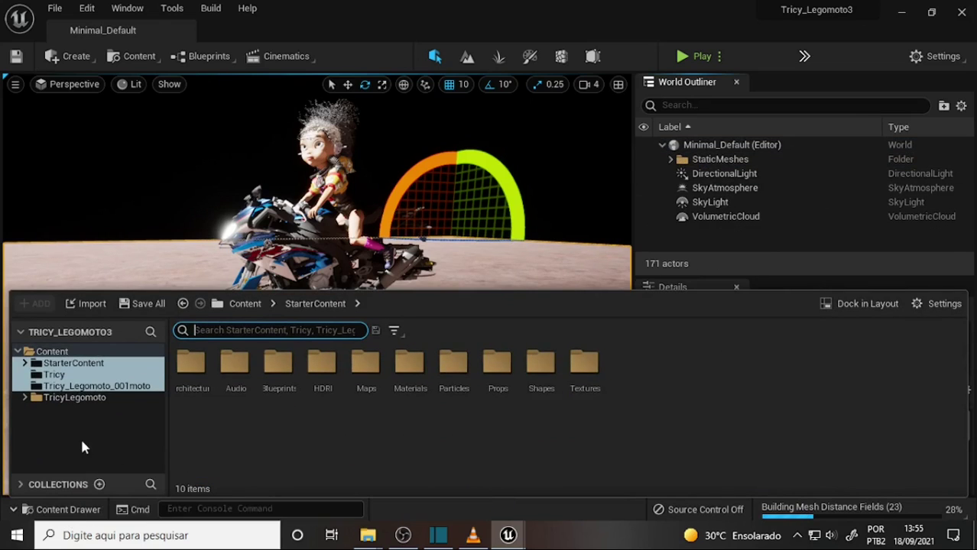
click(87, 387)
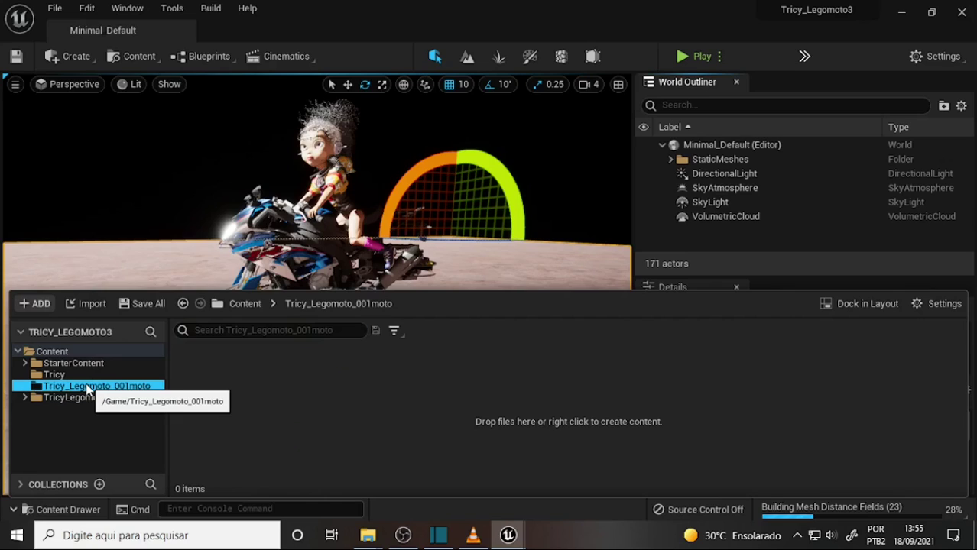
right_click(87, 387)
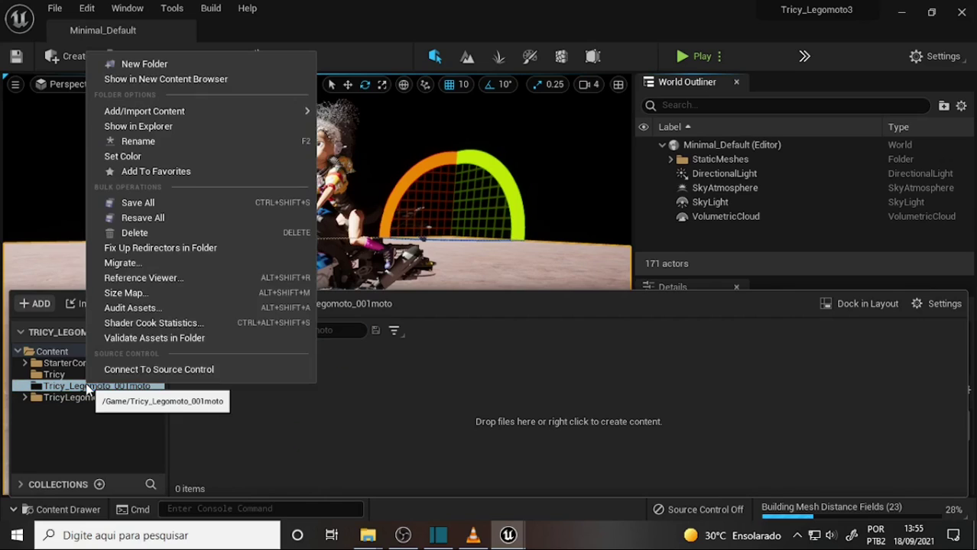
click(136, 233)
click(210, 262)
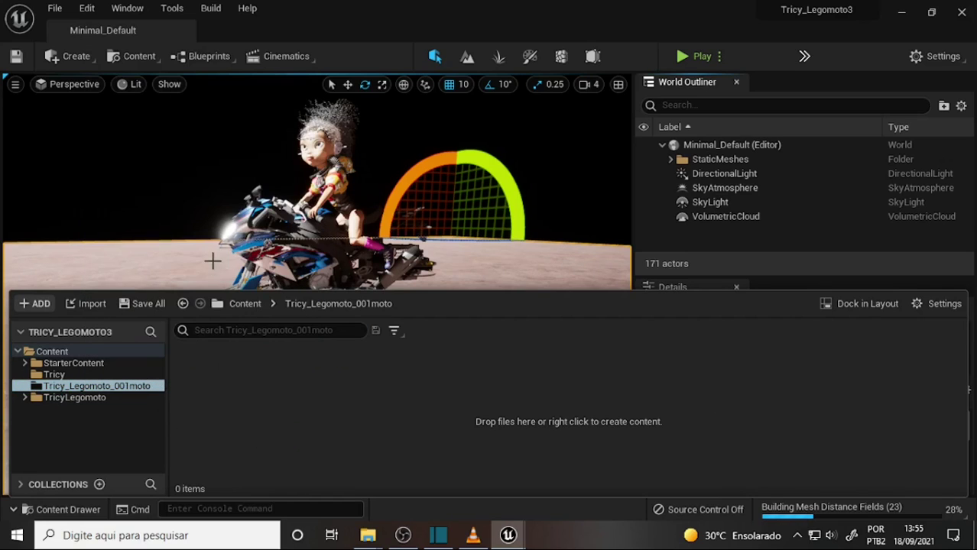
Attempt to delete StarterContent and dismiss the error that its level cannot be deleted
click(67, 363)
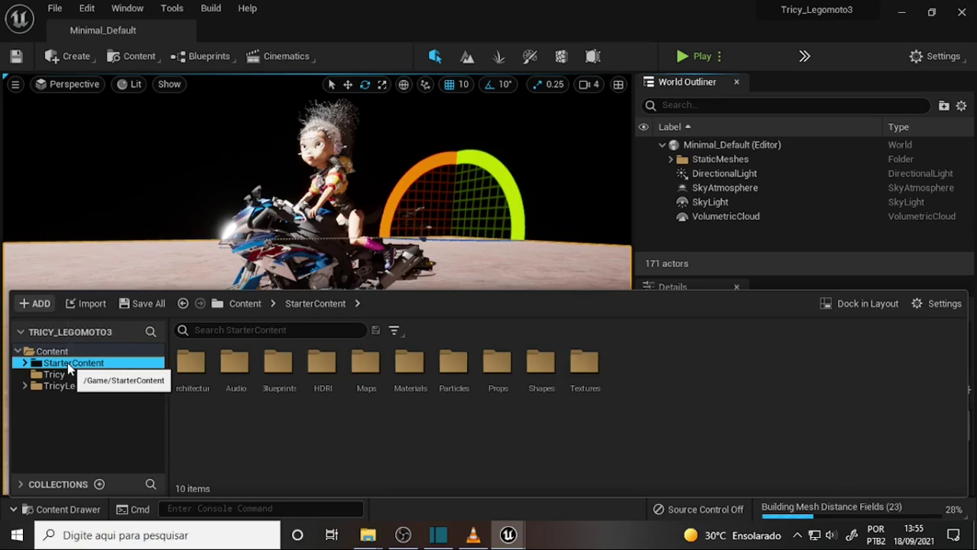
right_click(68, 362)
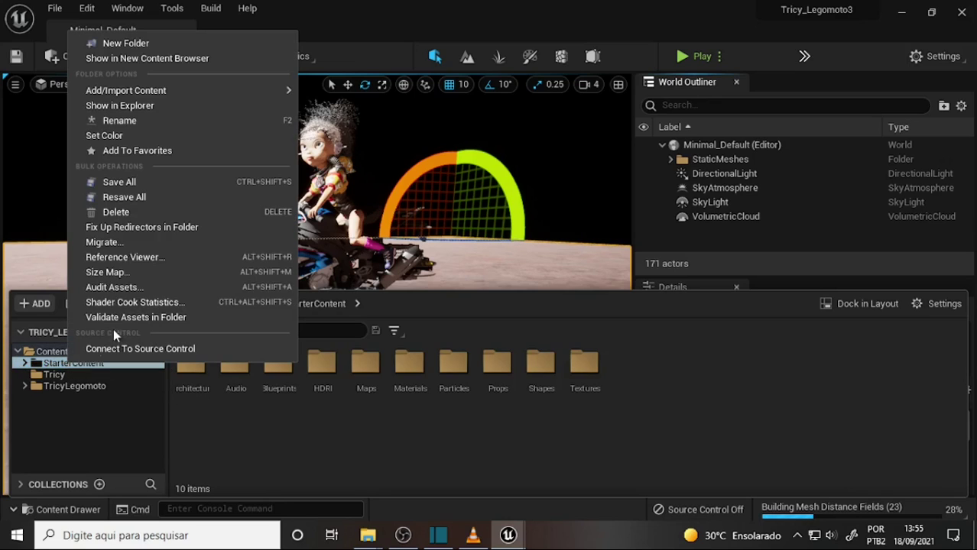
click(126, 212)
click(180, 241)
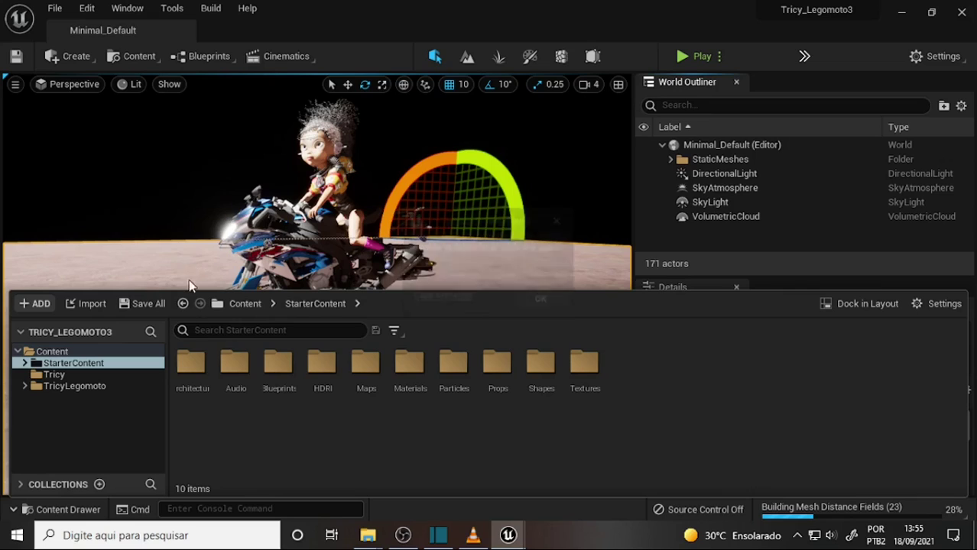
click(542, 300)
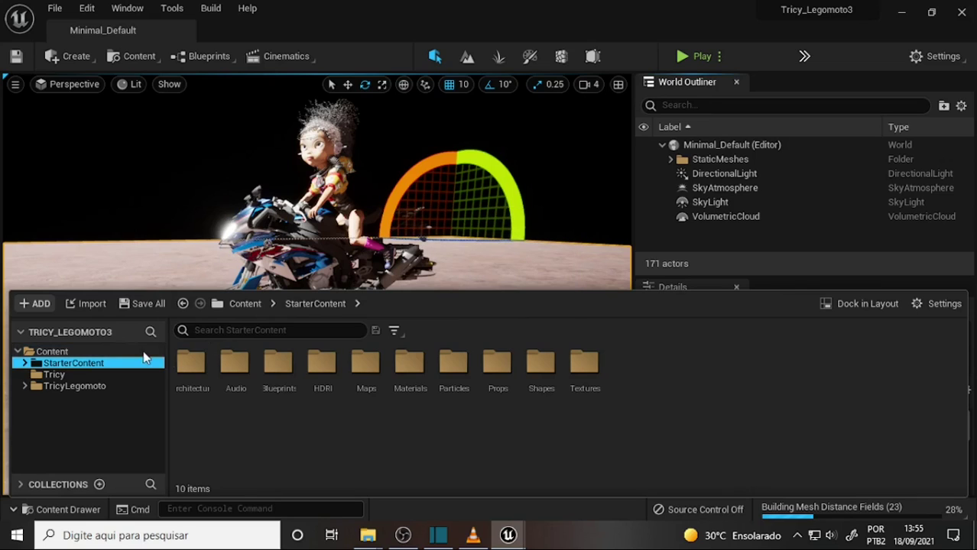
Delete the empty Tricy folder
click(55, 374)
right_click(73, 369)
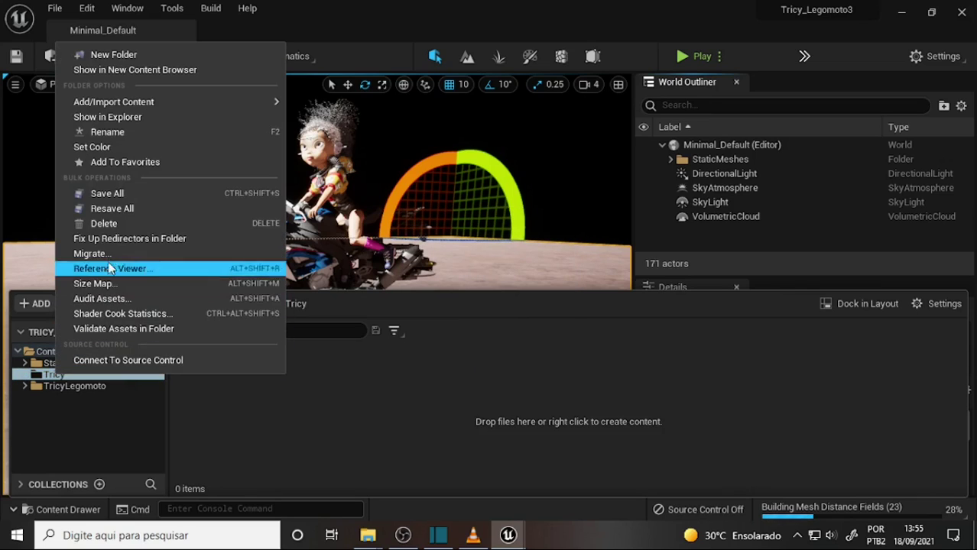
click(127, 223)
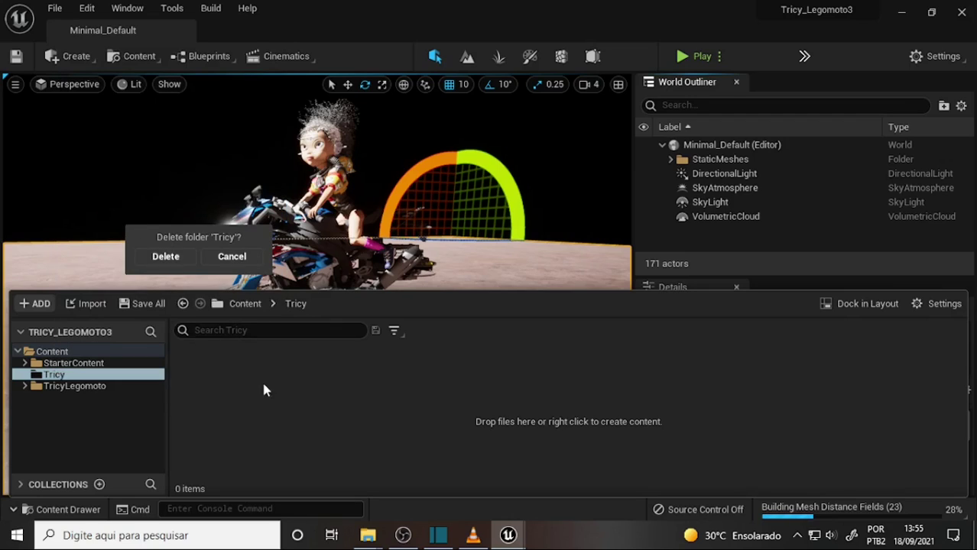
click(157, 258)
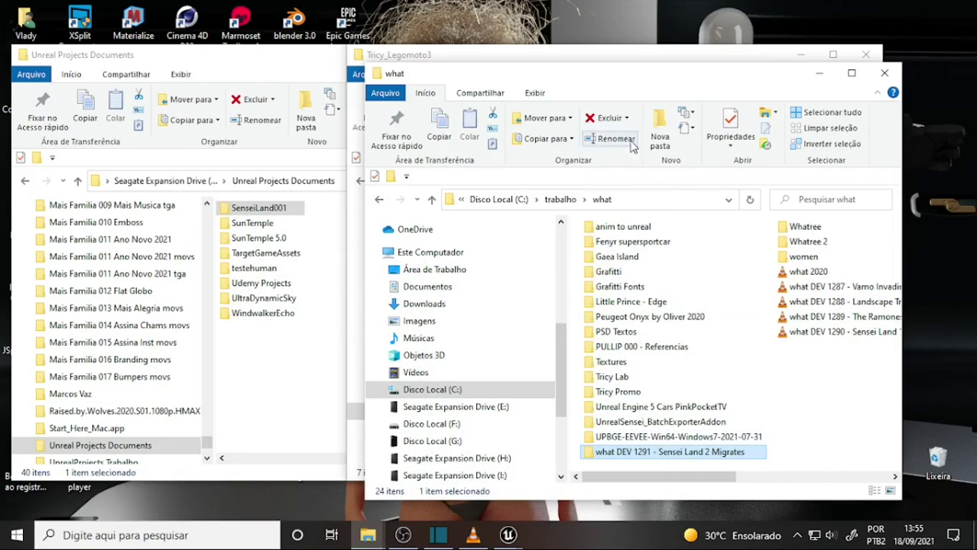
Go up in File Explorer to Unreal Projects, listing Tricy_Legomoto3 and SenseiLand001
click(637, 56)
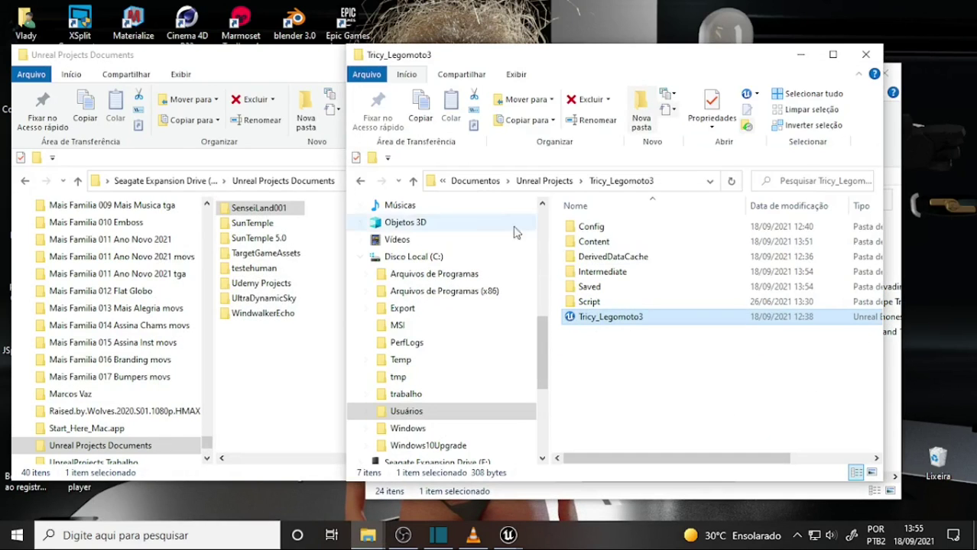
click(413, 181)
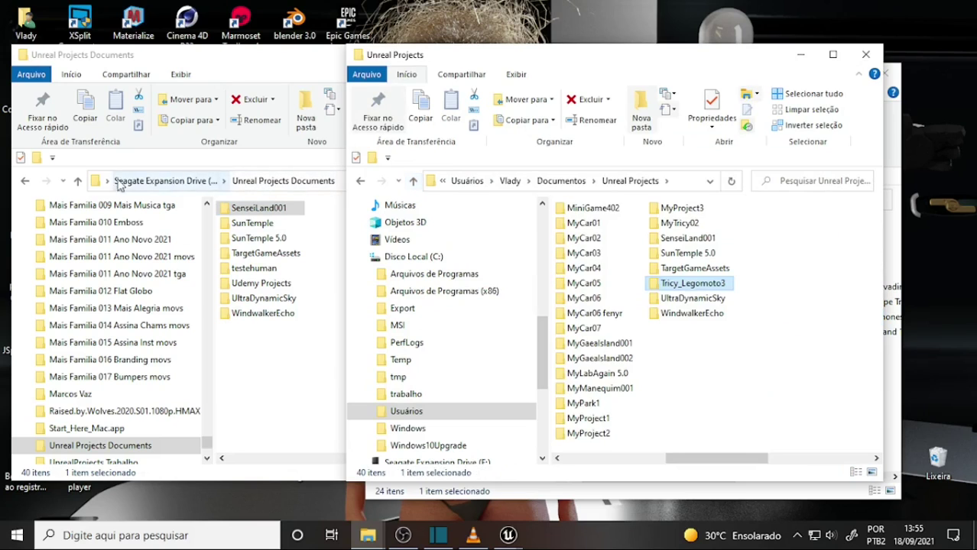
drag(304, 59, 264, 45)
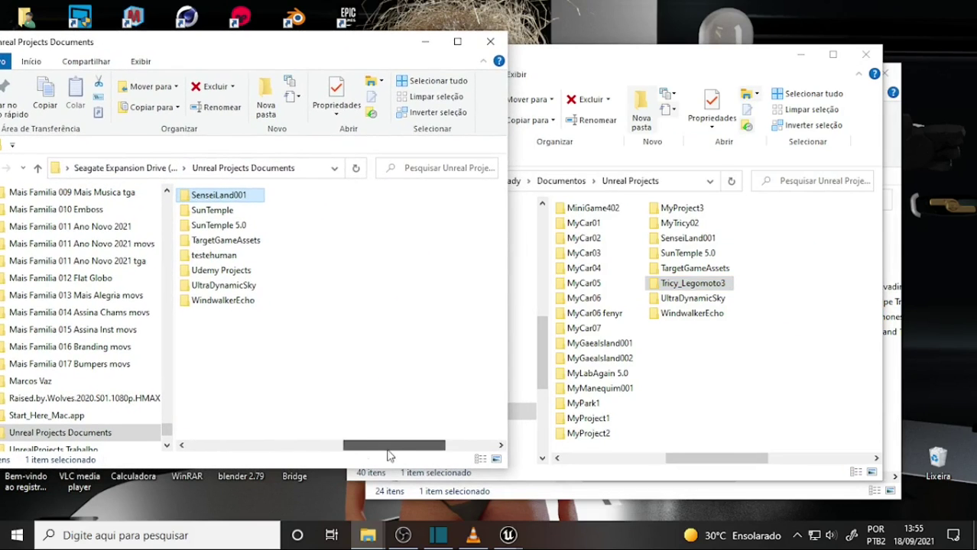
drag(410, 450, 275, 445)
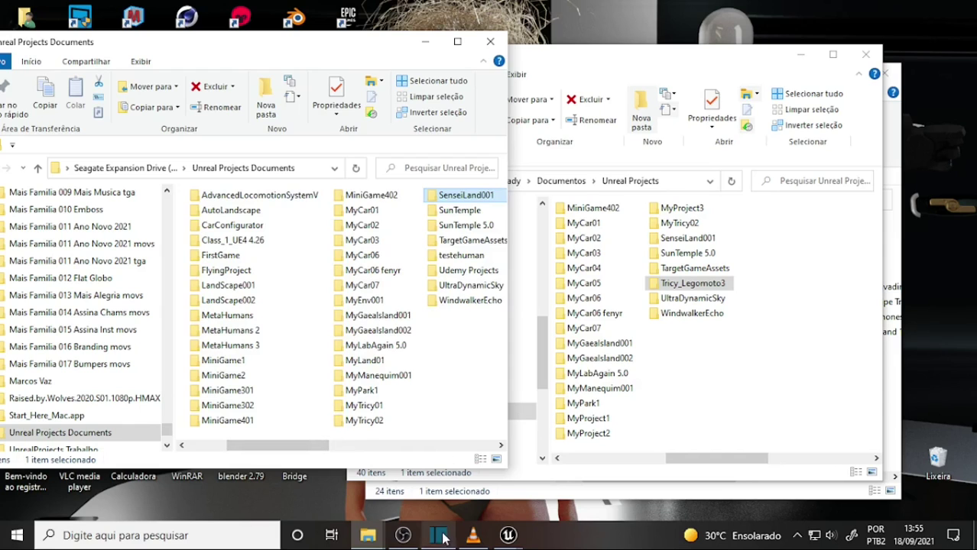
Check the SenseiLand001 editor, minimize it, and close the Unreal Projects Documents window
mouse_move(506, 535)
click(447, 495)
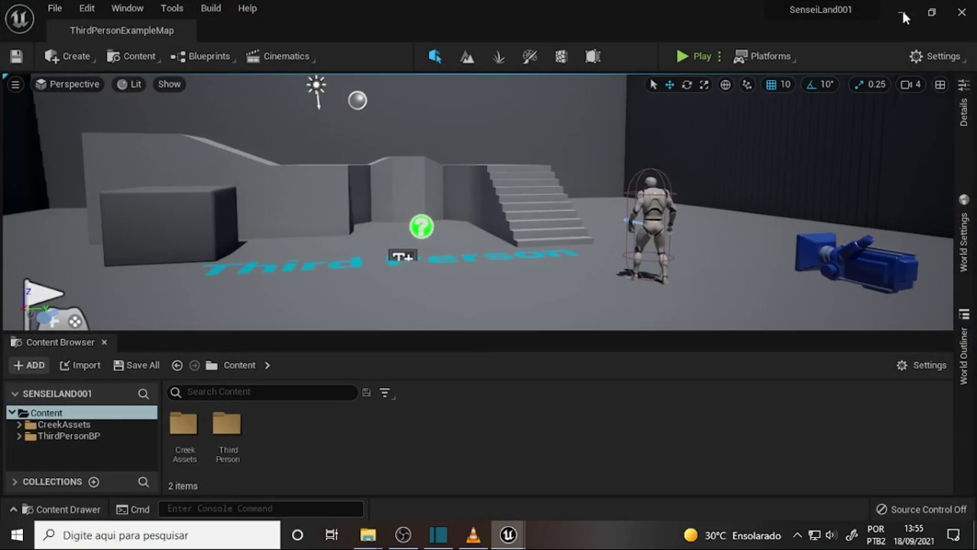
click(902, 15)
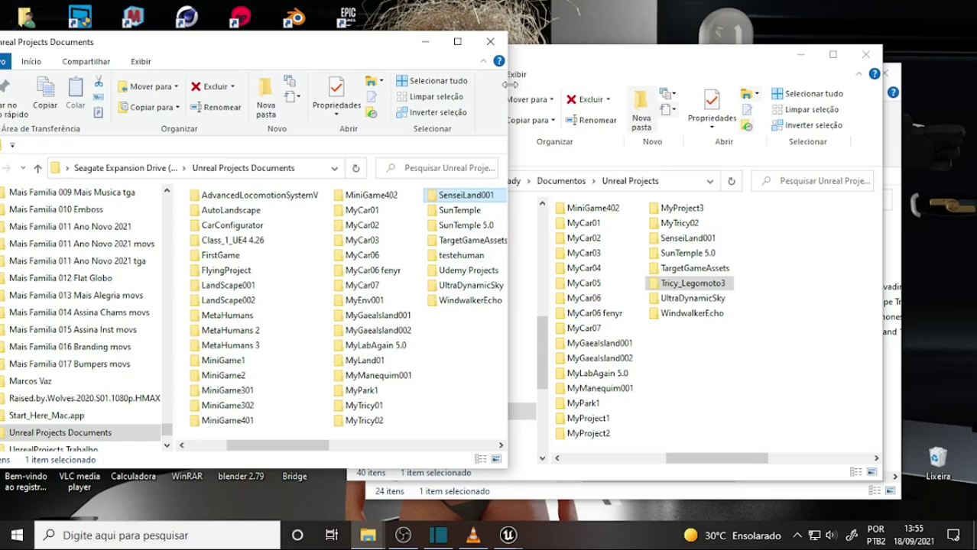
click(490, 41)
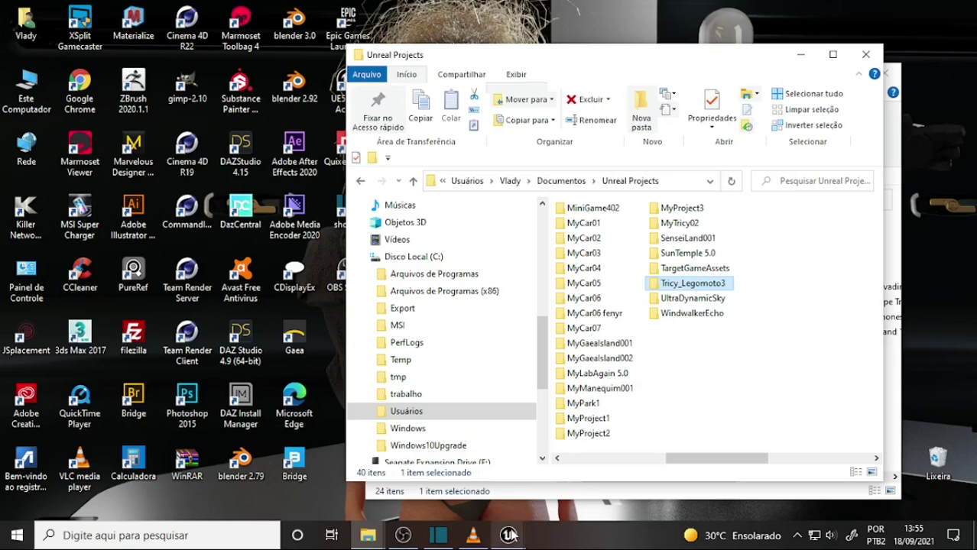
In the Tricy_Legomoto3 editor, move Floor_400x400 from TricyLegomoto into its Geometries subfolder
mouse_move(509, 539)
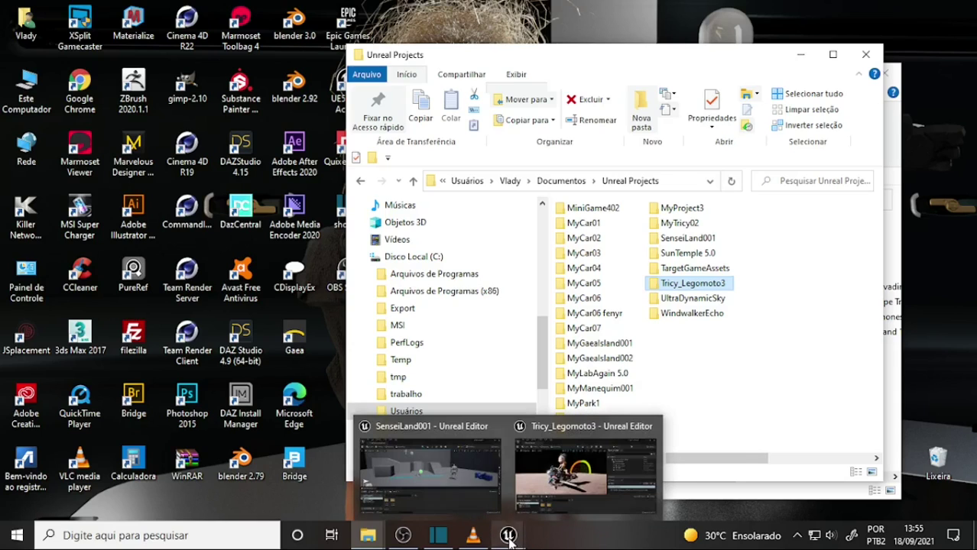
click(580, 474)
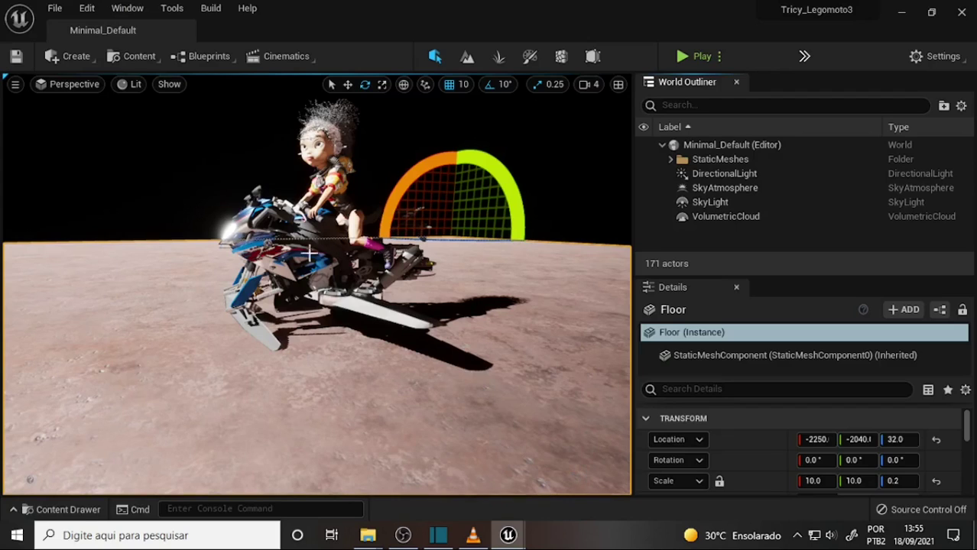
click(102, 507)
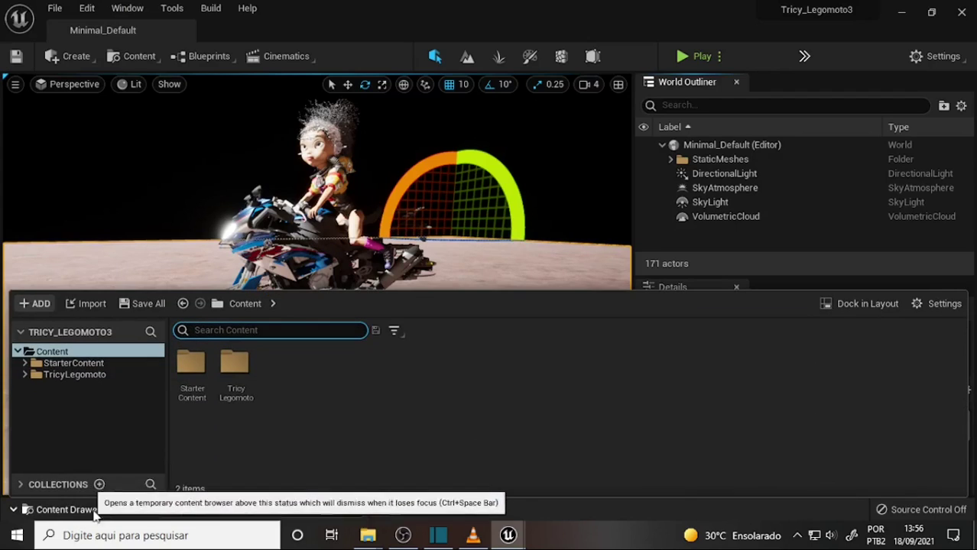
click(65, 375)
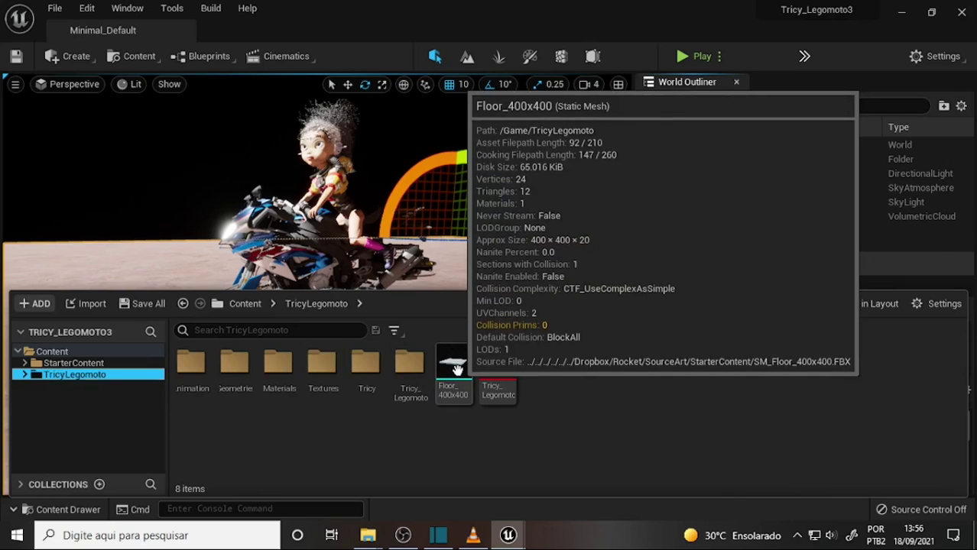
drag(453, 367, 237, 394)
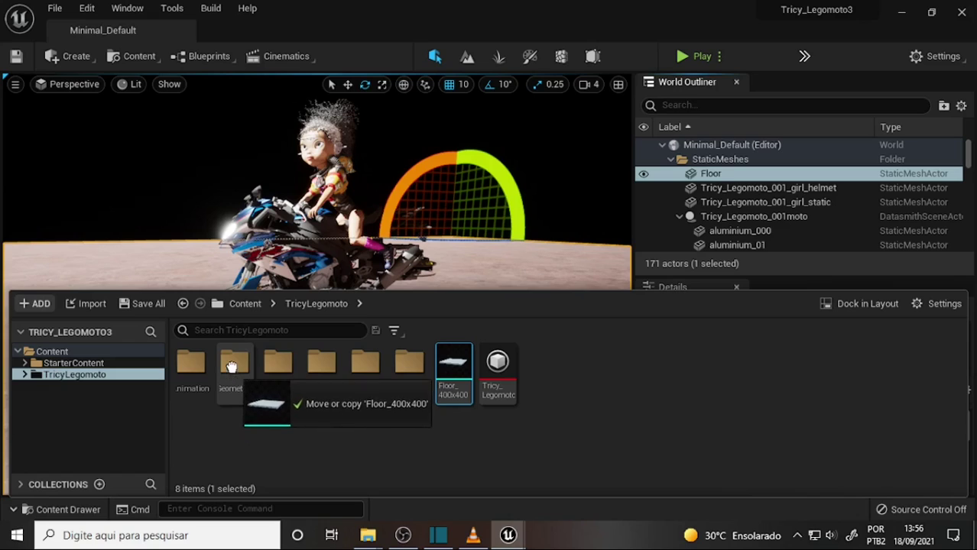
drag(237, 394, 233, 396)
click(275, 396)
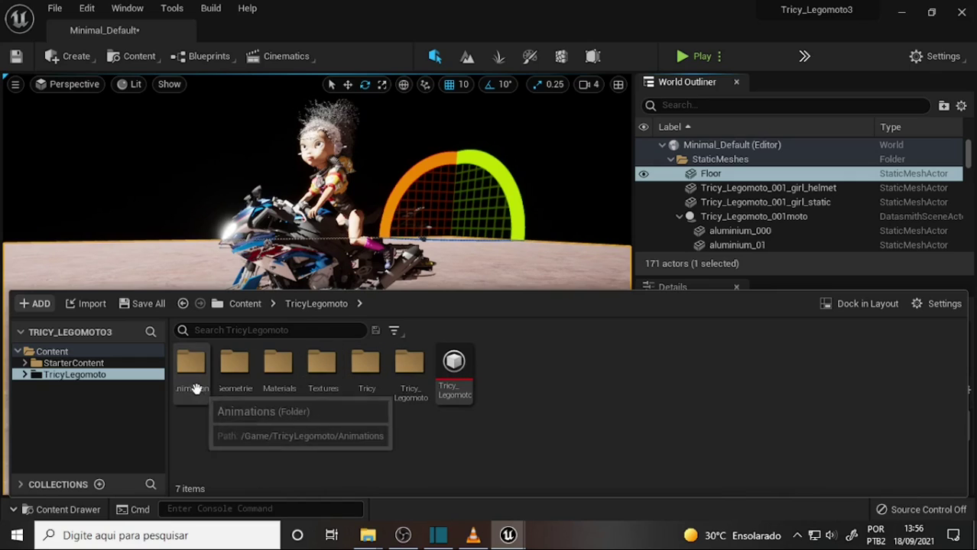
Run Migrate on the TricyLegomoto folder and get past the save prompt to the Asset Report
right_click(67, 376)
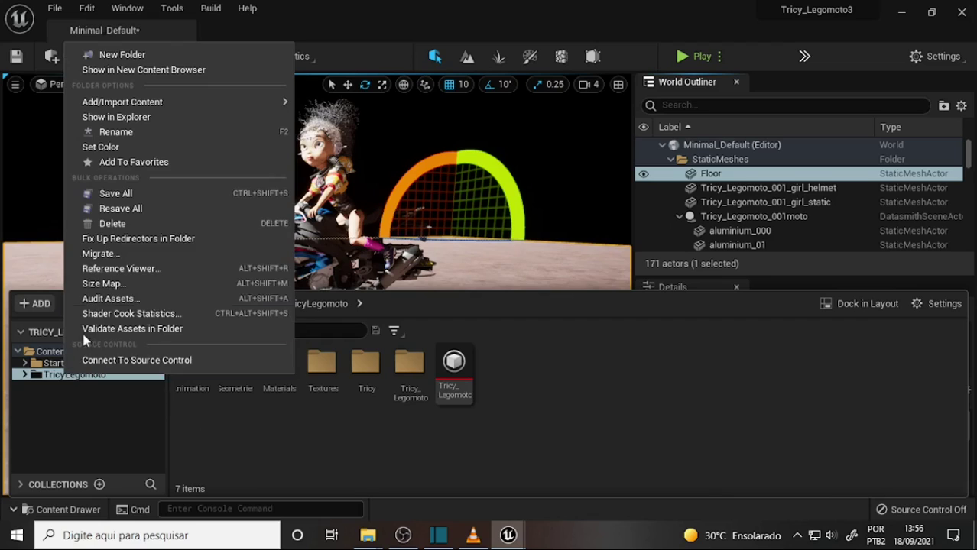
click(120, 255)
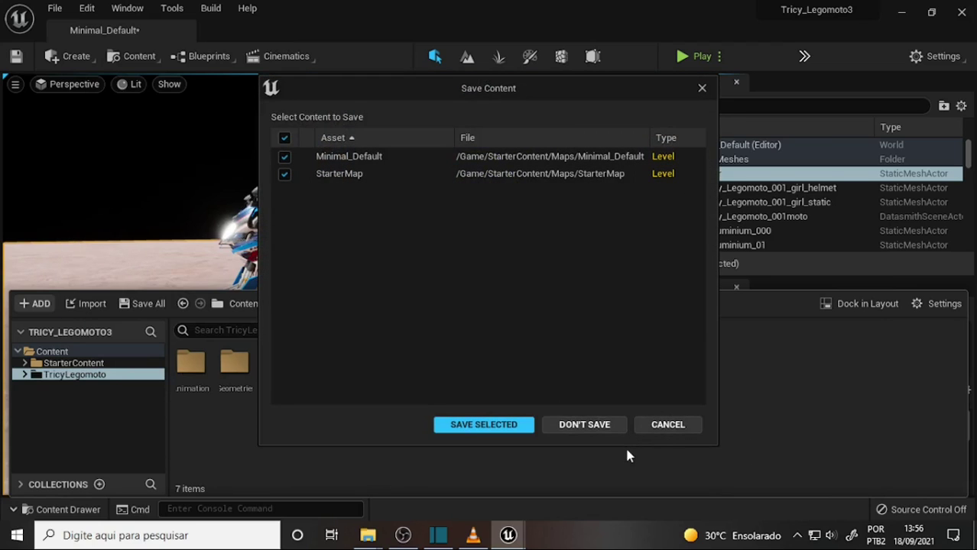
click(473, 426)
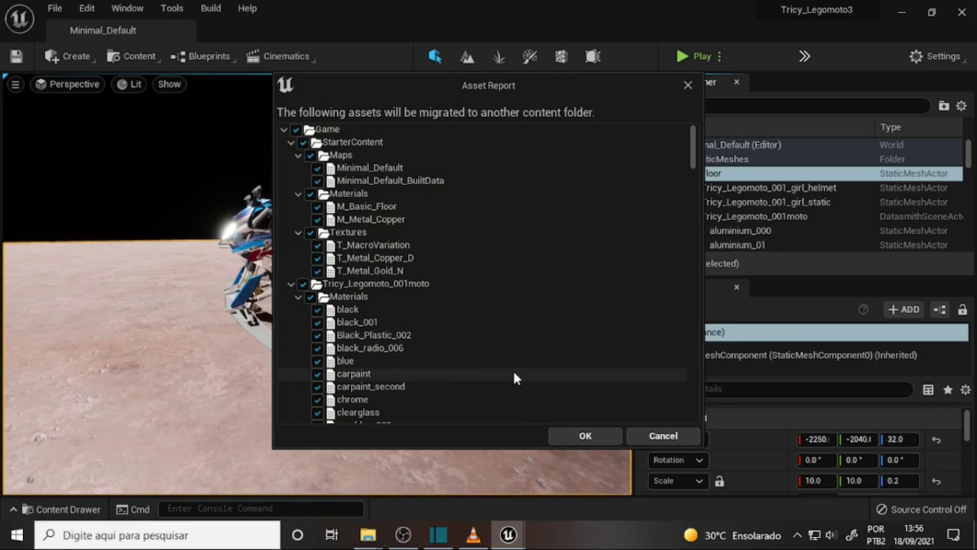
Show SenseiLand001's Content folder in Explorer, select its path, and return to the Asset Report
mouse_move(507, 535)
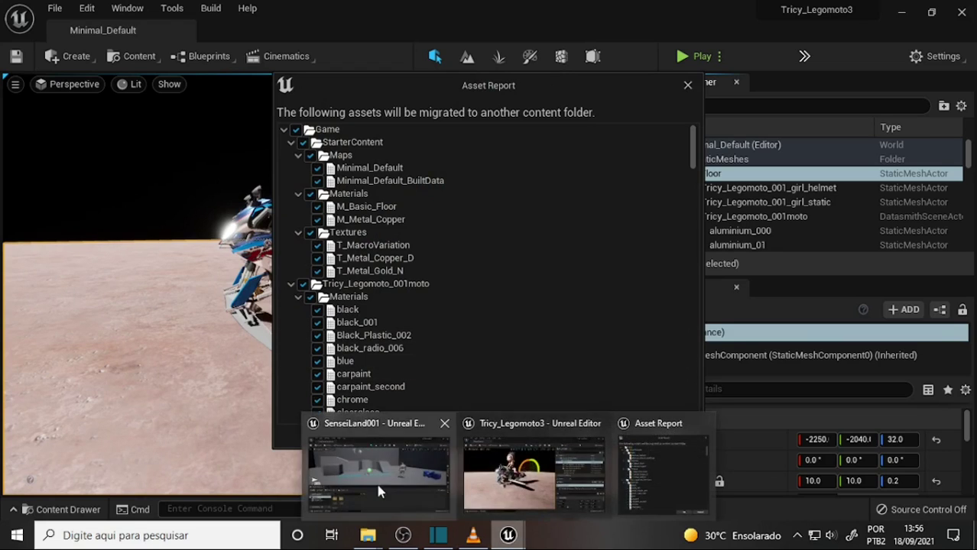
click(380, 491)
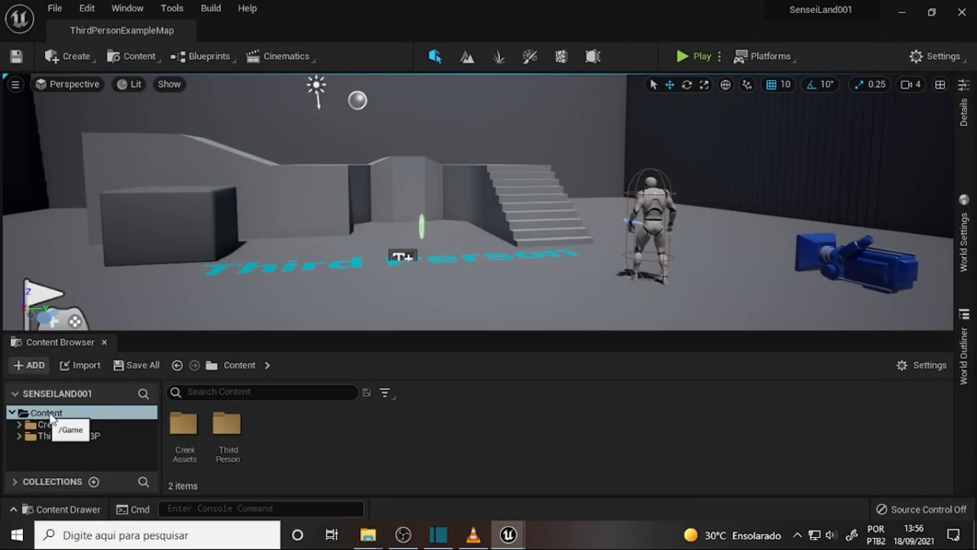
right_click(50, 416)
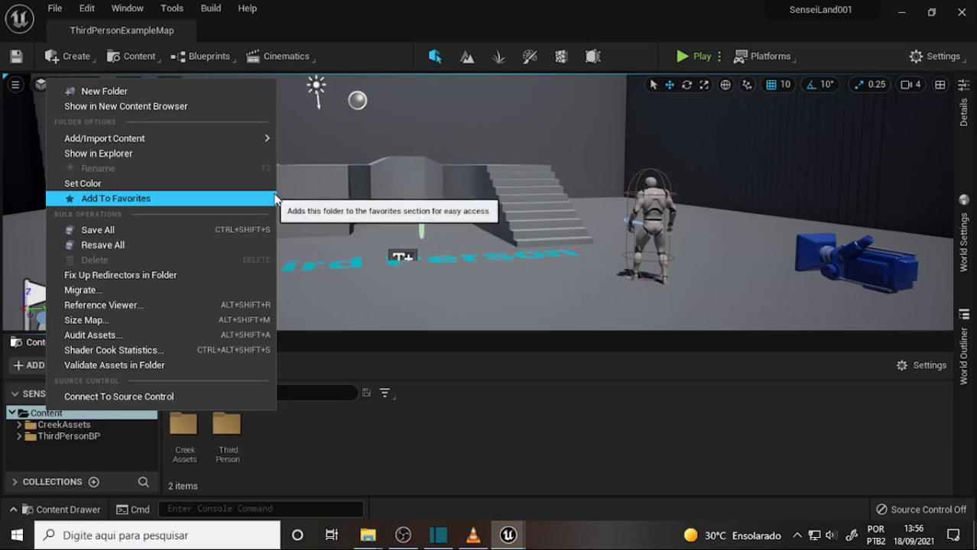
click(110, 154)
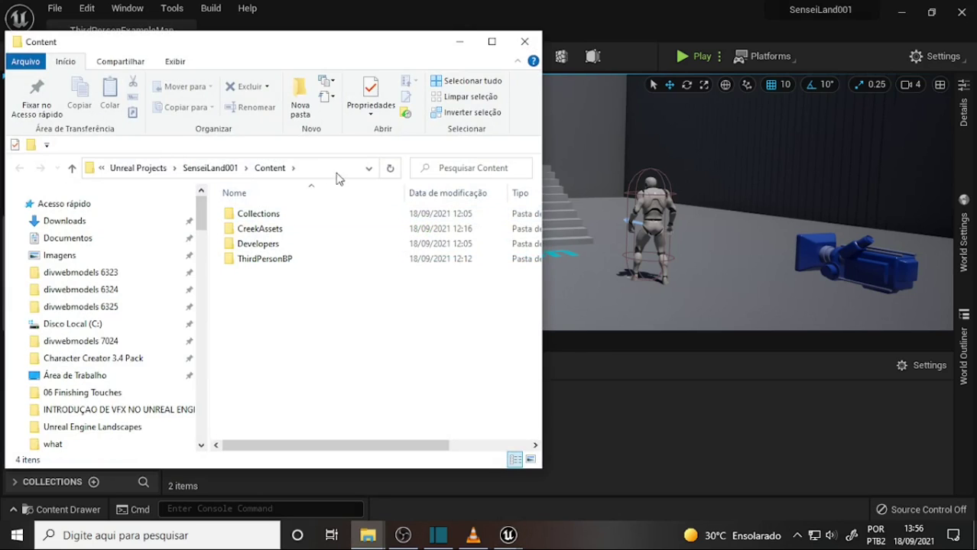
click(336, 171)
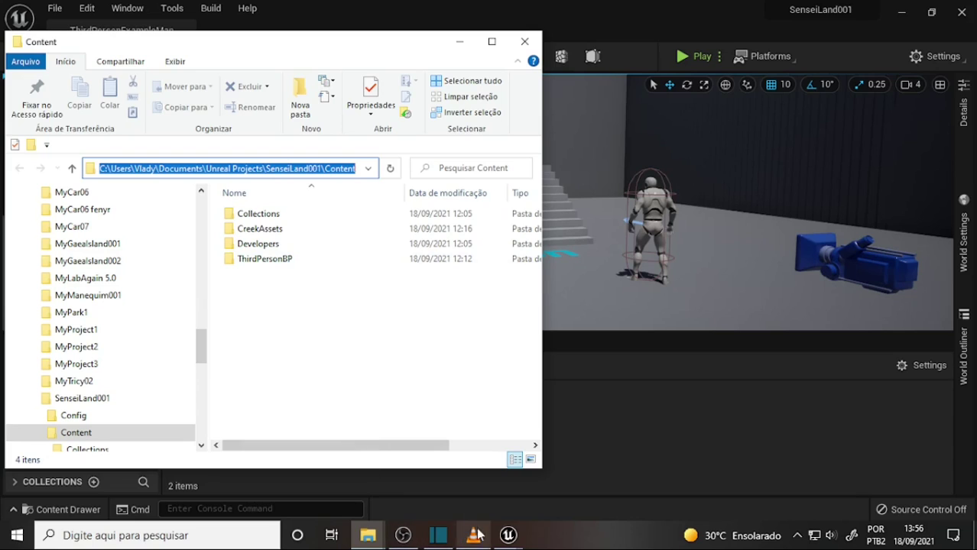
click(509, 535)
Accept the Asset Report and migrate into SenseiLand001\Content, copying 290 files
click(646, 495)
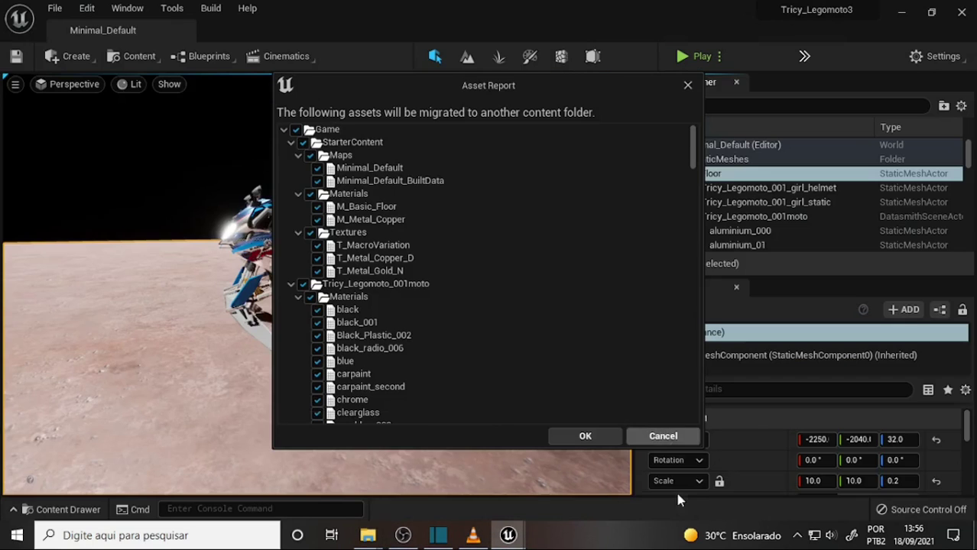
click(586, 445)
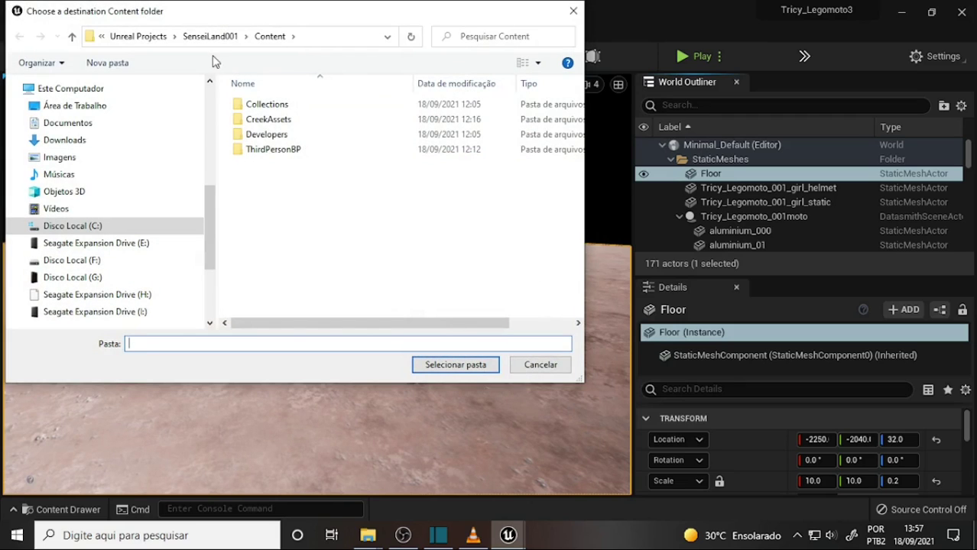
click(292, 38)
click(334, 45)
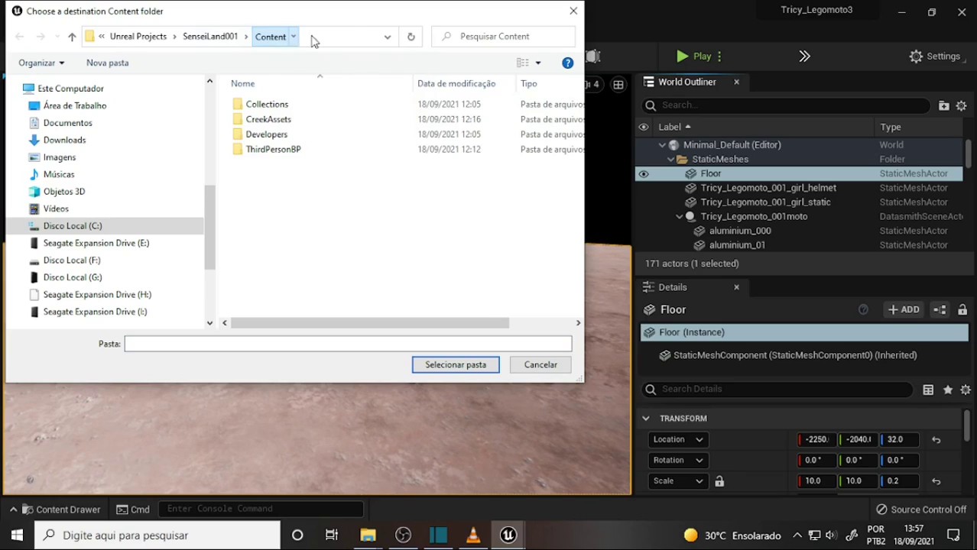
click(337, 40)
click(355, 37)
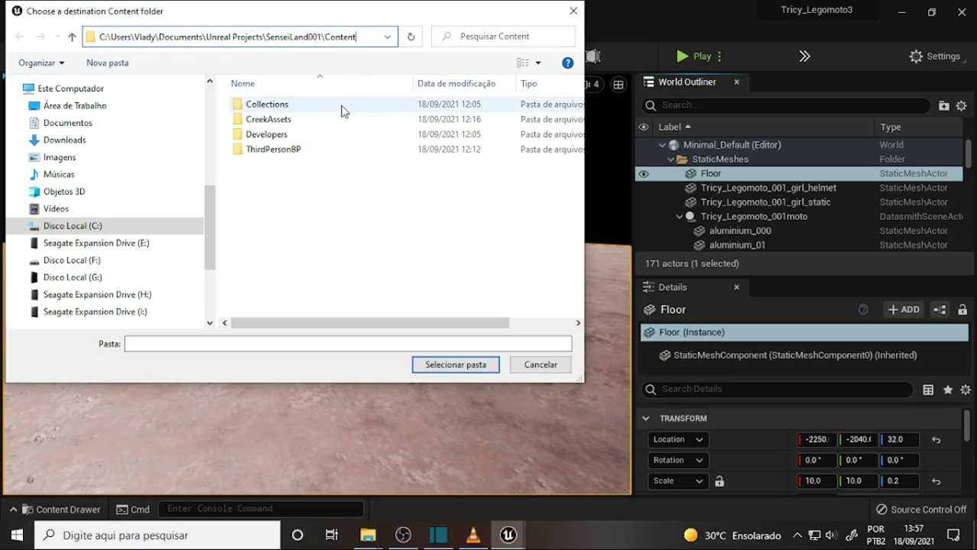
click(417, 255)
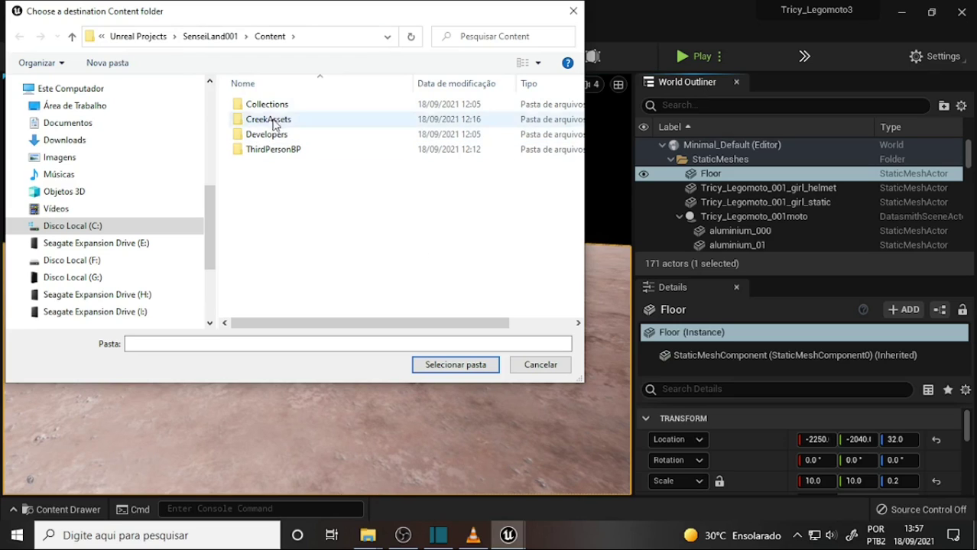
click(449, 366)
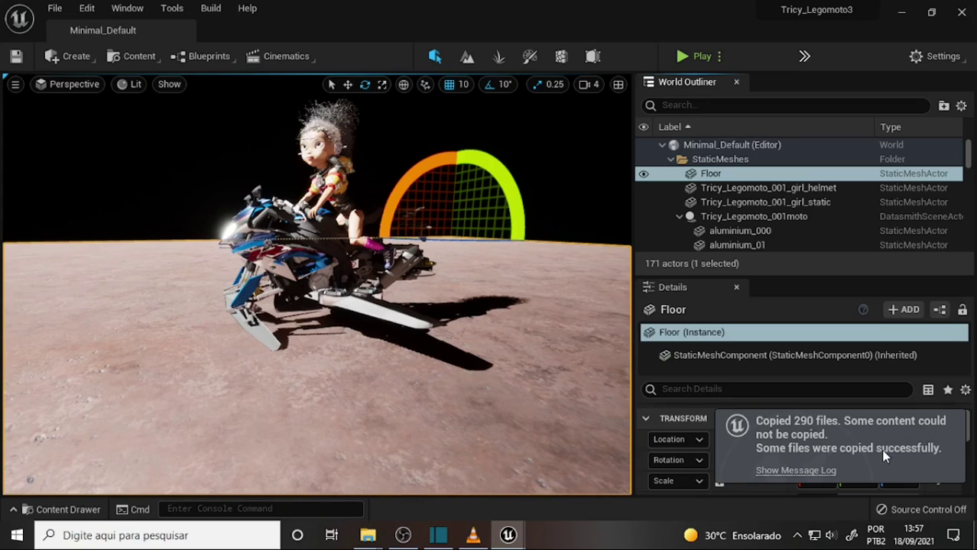
click(403, 534)
Bring up the SenseiLand001 editor and enlarge the viewport and Content Browser areas
click(403, 535)
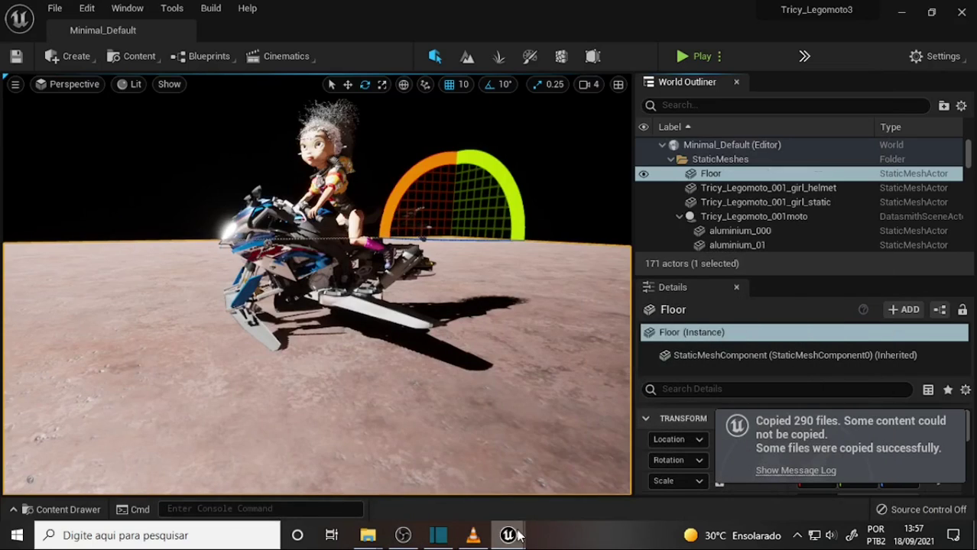
mouse_move(508, 534)
click(454, 511)
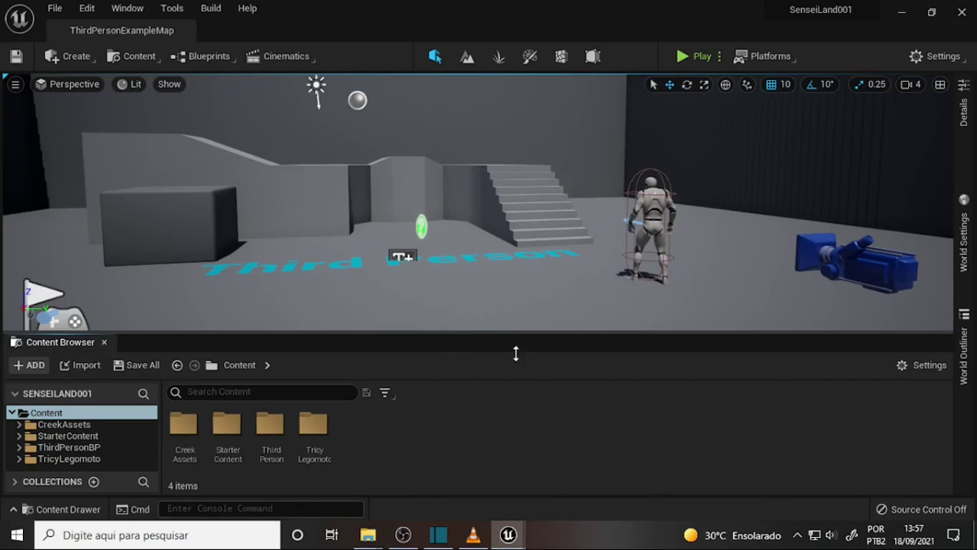
drag(516, 353, 517, 366)
drag(512, 330, 511, 287)
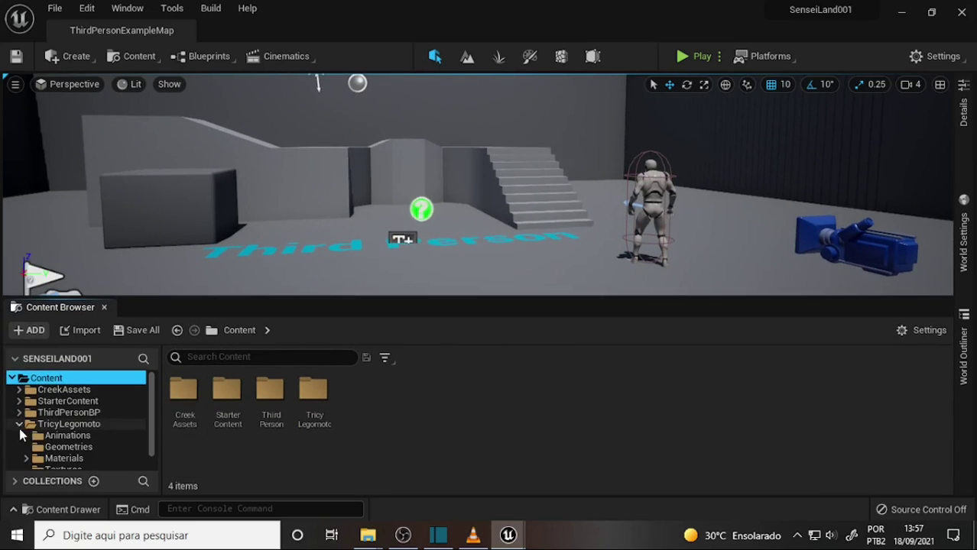
Expand the migrated TricyLegomoto folder and inspect the Tricy_Legomoto_001moto asset, then close it
click(19, 424)
click(76, 425)
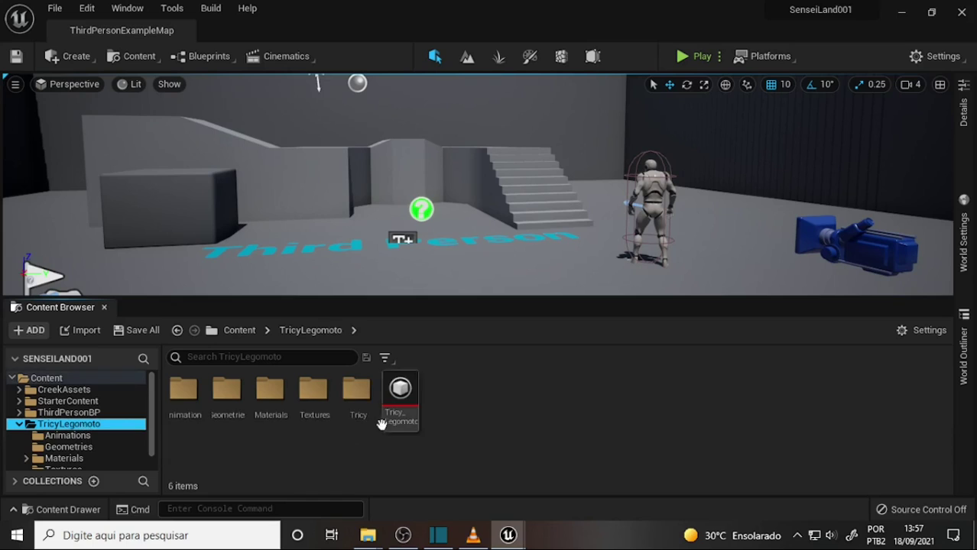
drag(400, 389, 463, 239)
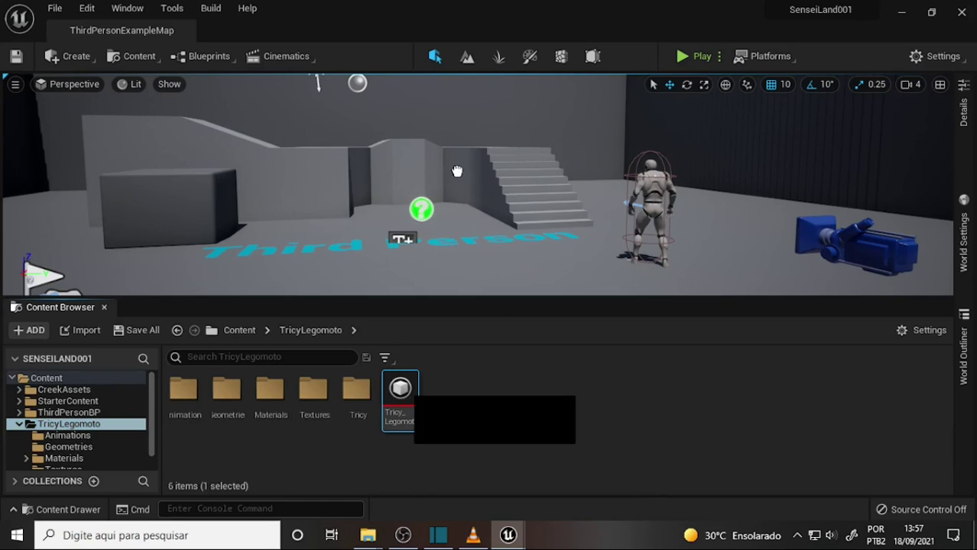
drag(463, 240, 398, 393)
double_click(399, 390)
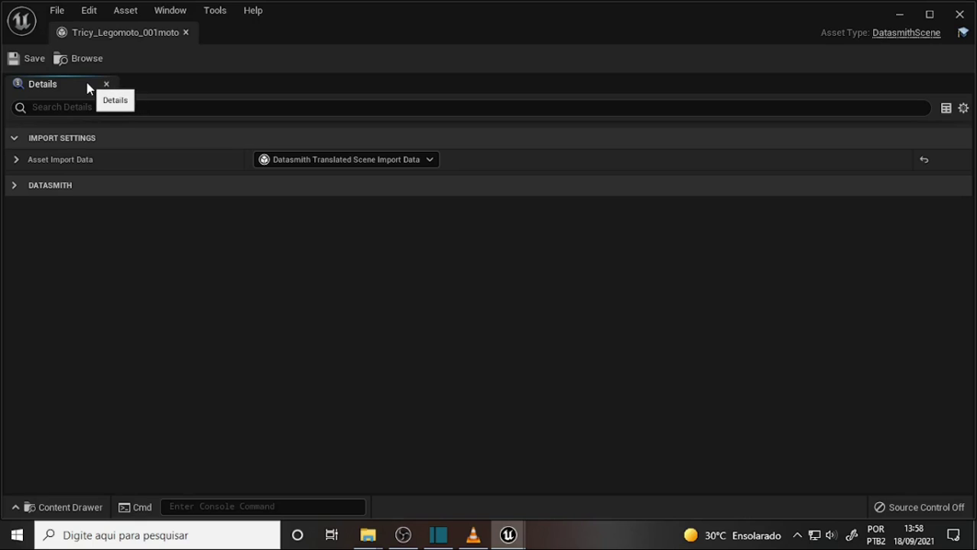
double_click(115, 34)
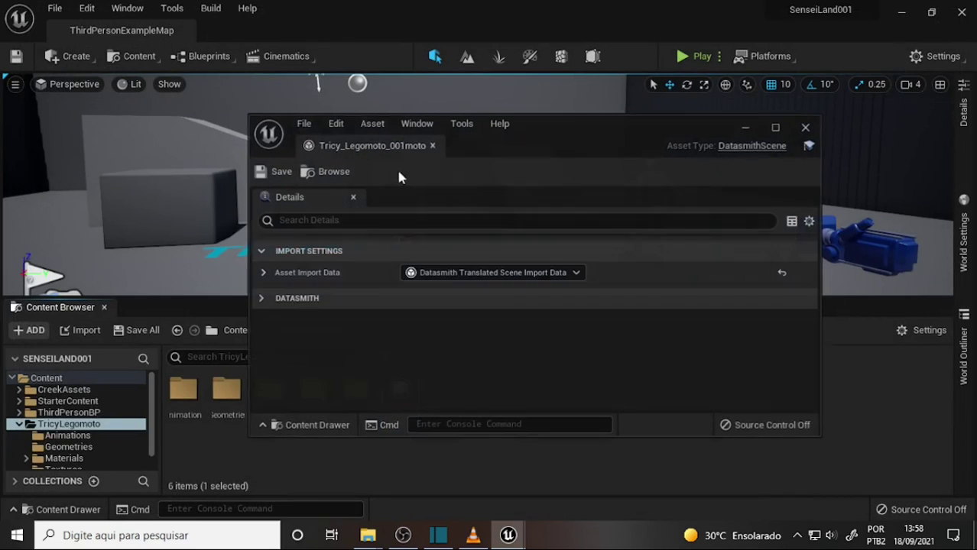
click(805, 127)
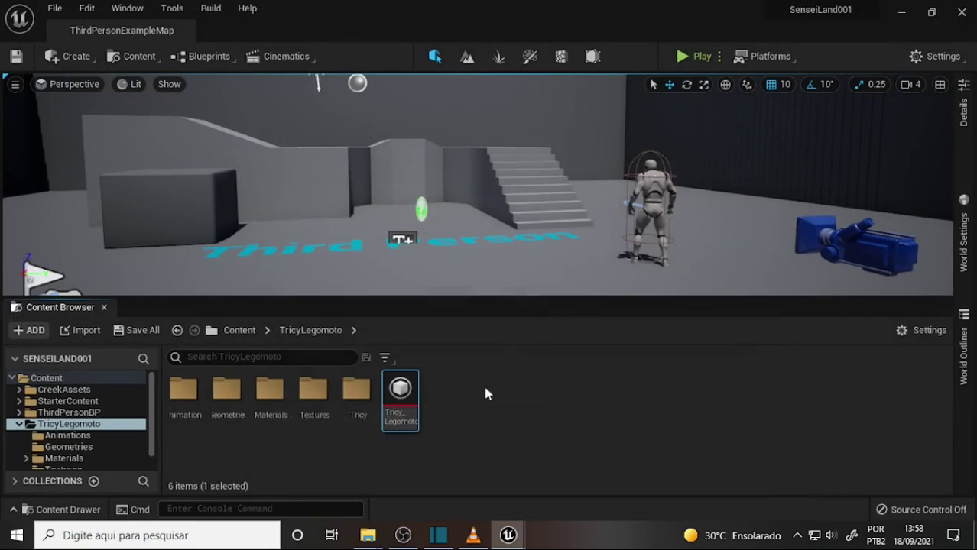
In the Tricy folder, select the girl static mesh and girl helmet mesh and drop them into the level
double_click(357, 393)
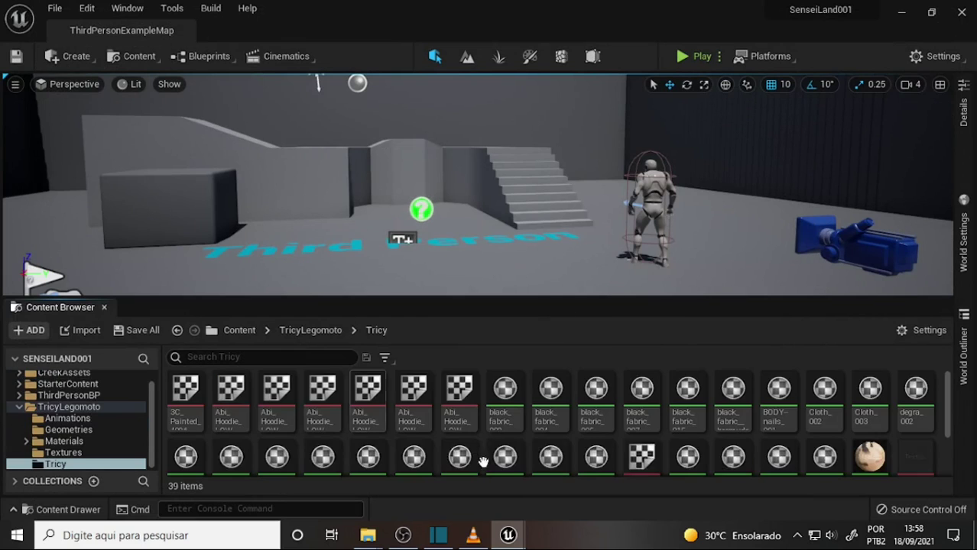
scroll(952, 457, down, 3)
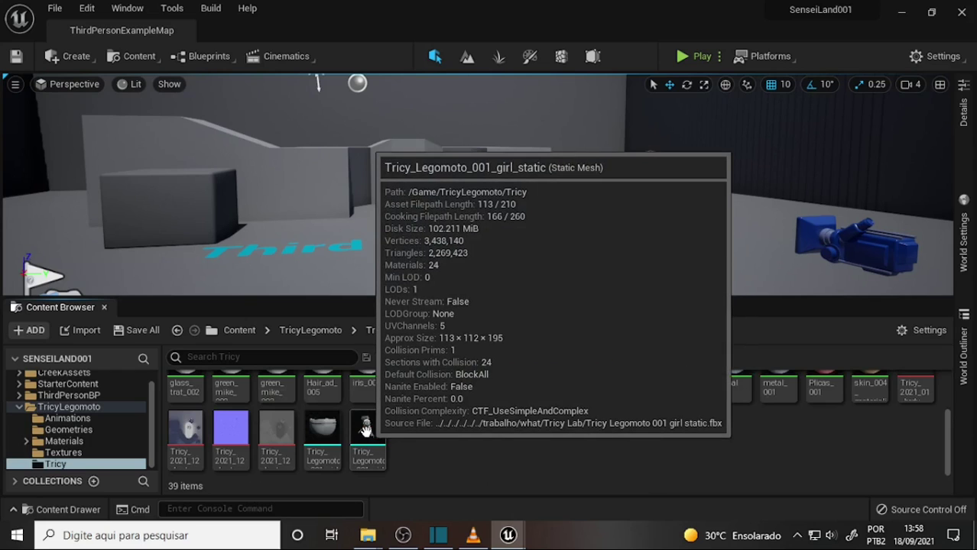
click(366, 432)
ctrl+click(317, 432)
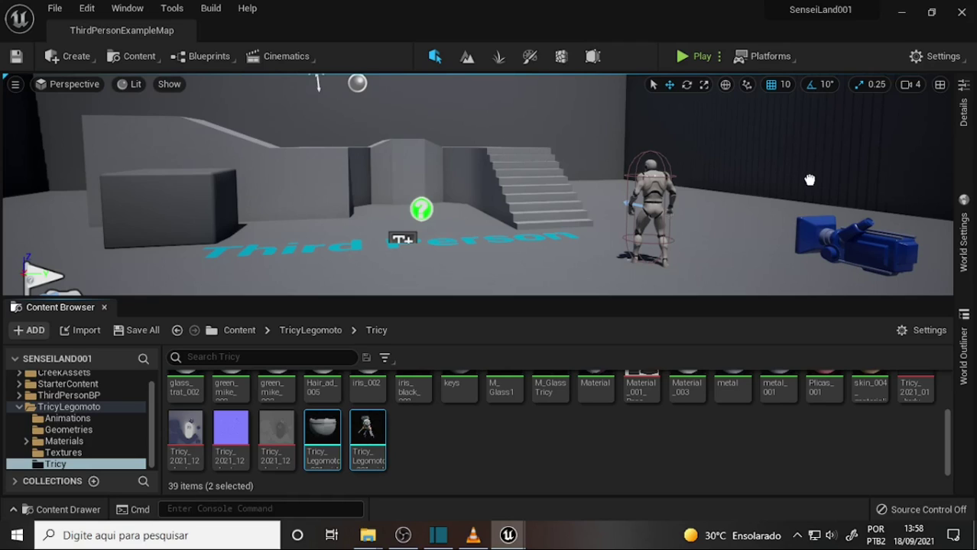
drag(402, 239, 403, 239)
Bring OBS Studio to the front from the taskbar
click(405, 536)
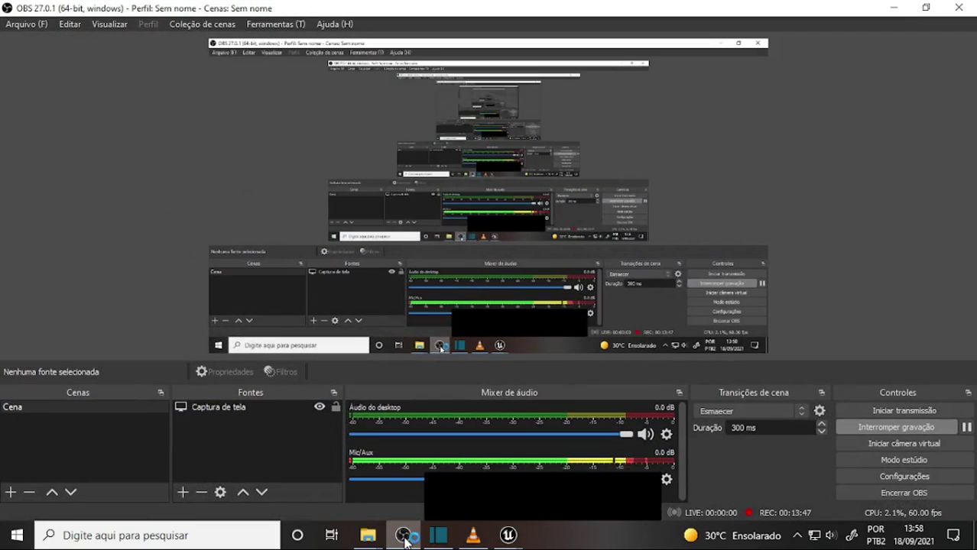